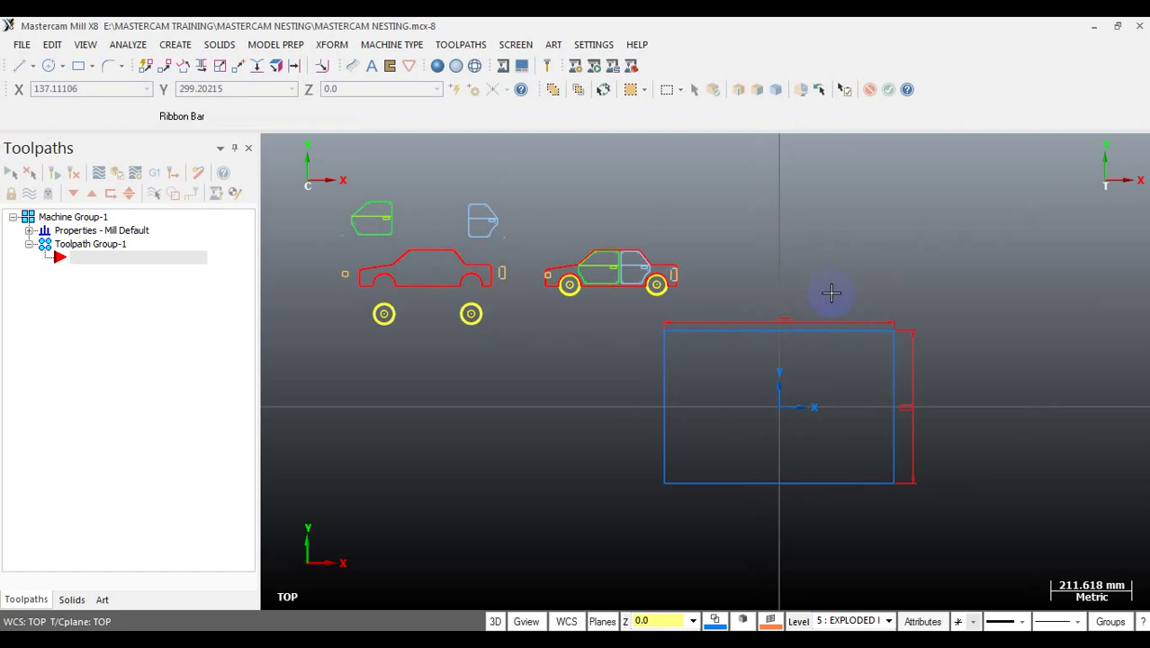
Examine the rectangular sheet, the exploded car parts and the assembled car in the drawing.
scroll(689, 372, "up", 2)
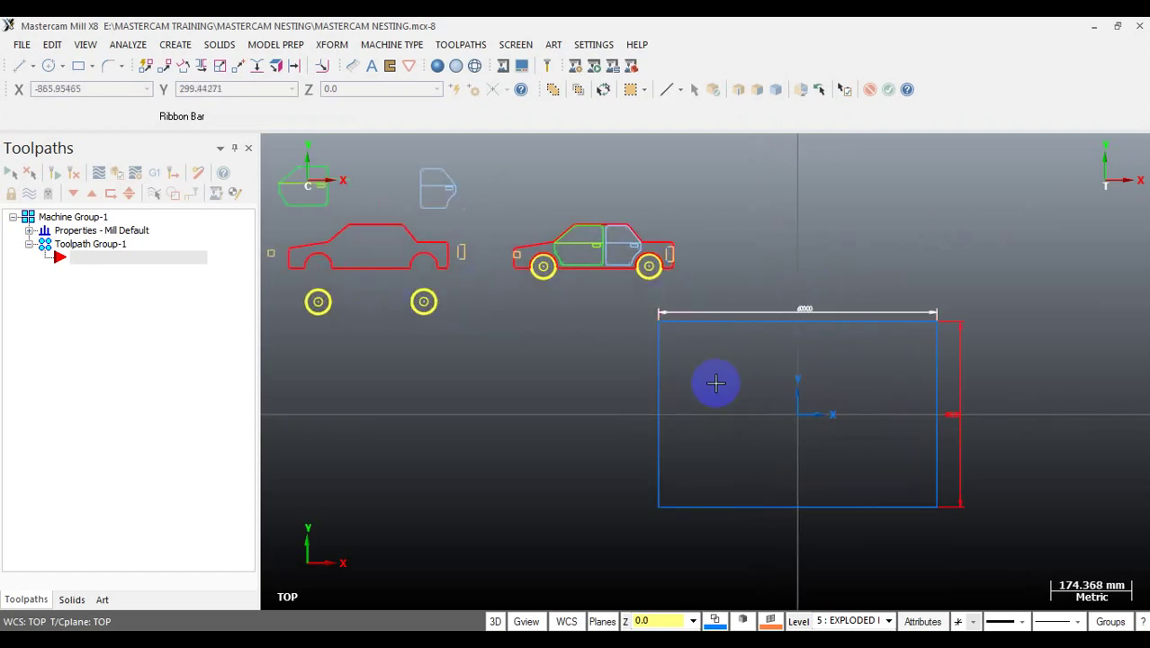
scroll(684, 426, "up", 2)
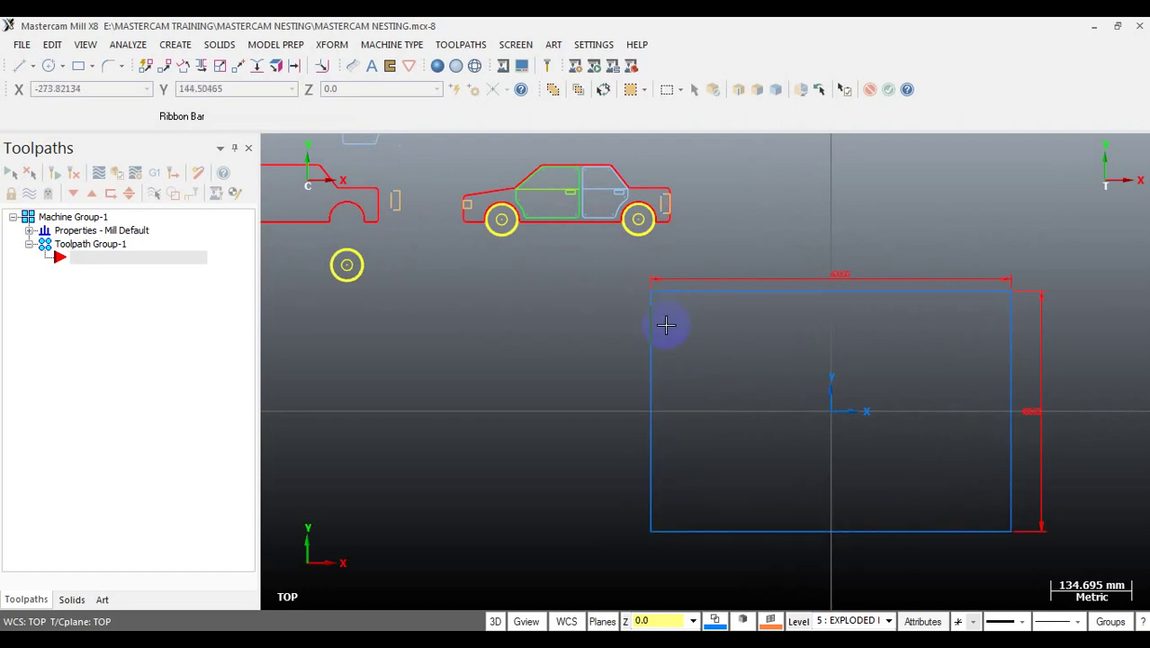
scroll(830, 304, "down", 4)
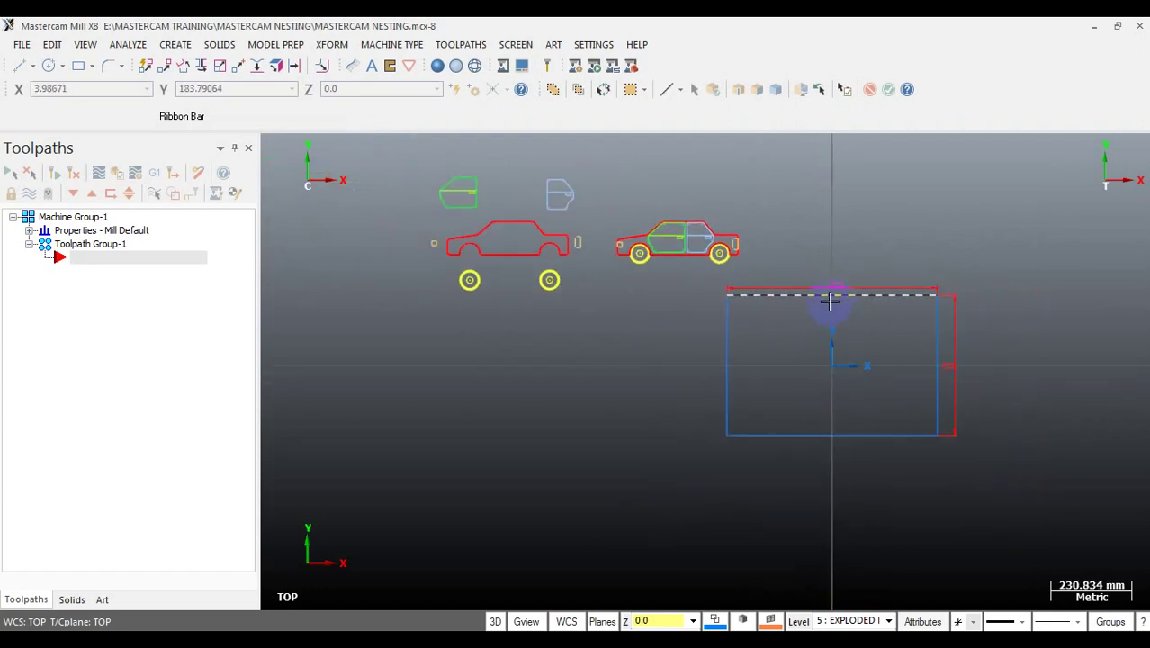
scroll(478, 187, "up", 3)
scroll(688, 239, "down", 2)
scroll(688, 219, "up", 3)
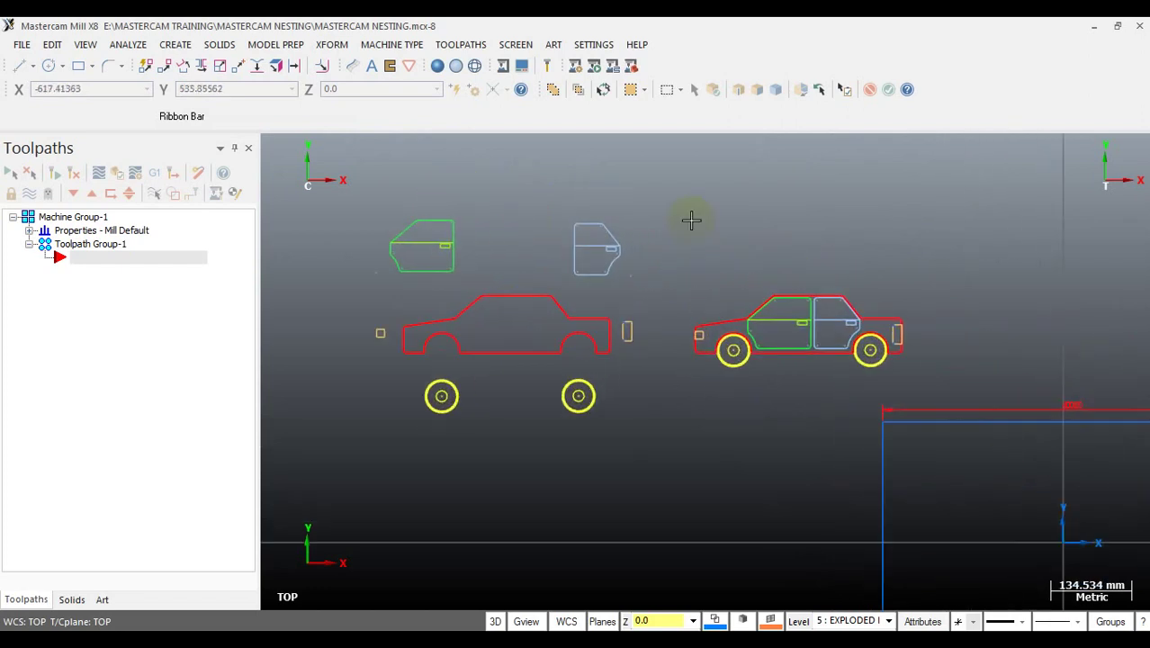
scroll(830, 266, "down", 1)
scroll(831, 267, "up", 1)
scroll(506, 216, "down", 1)
scroll(945, 313, "up", 1)
scroll(996, 293, "up", 1)
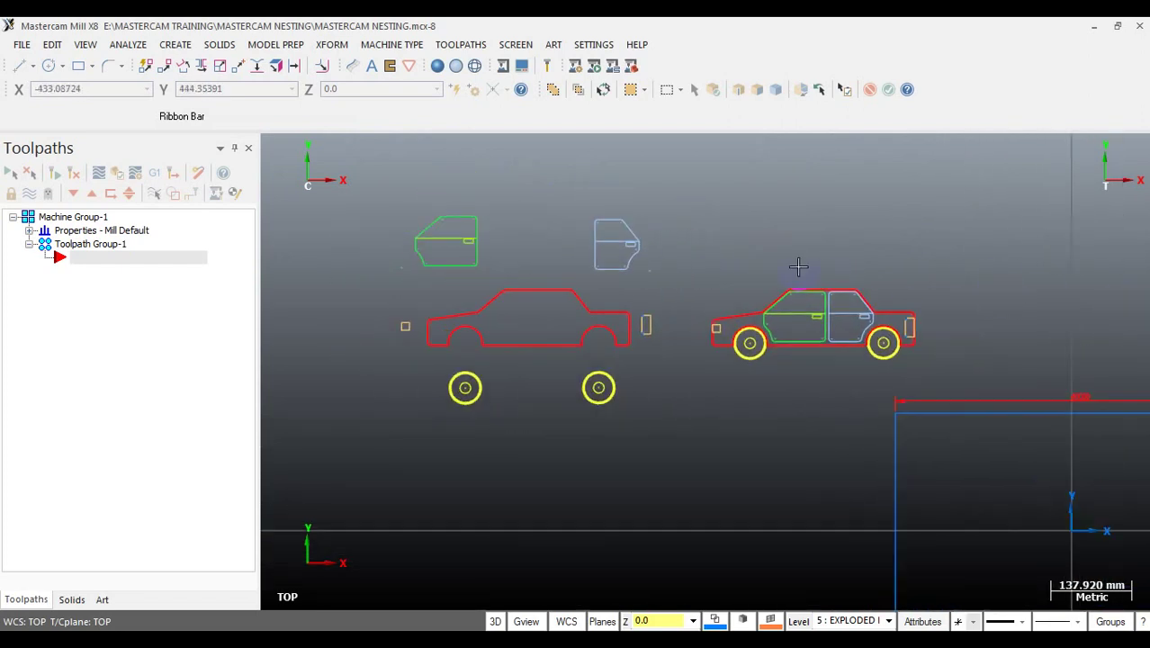
scroll(795, 267, "up", 1)
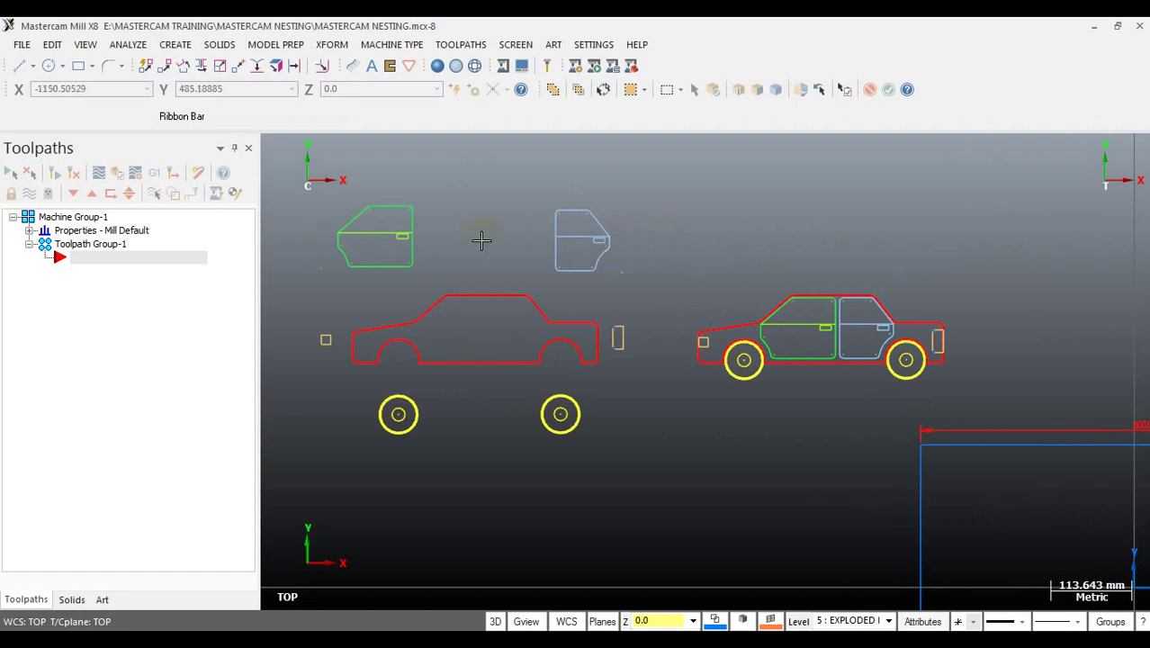
scroll(480, 238, "down", 1)
scroll(454, 227, "up", 1)
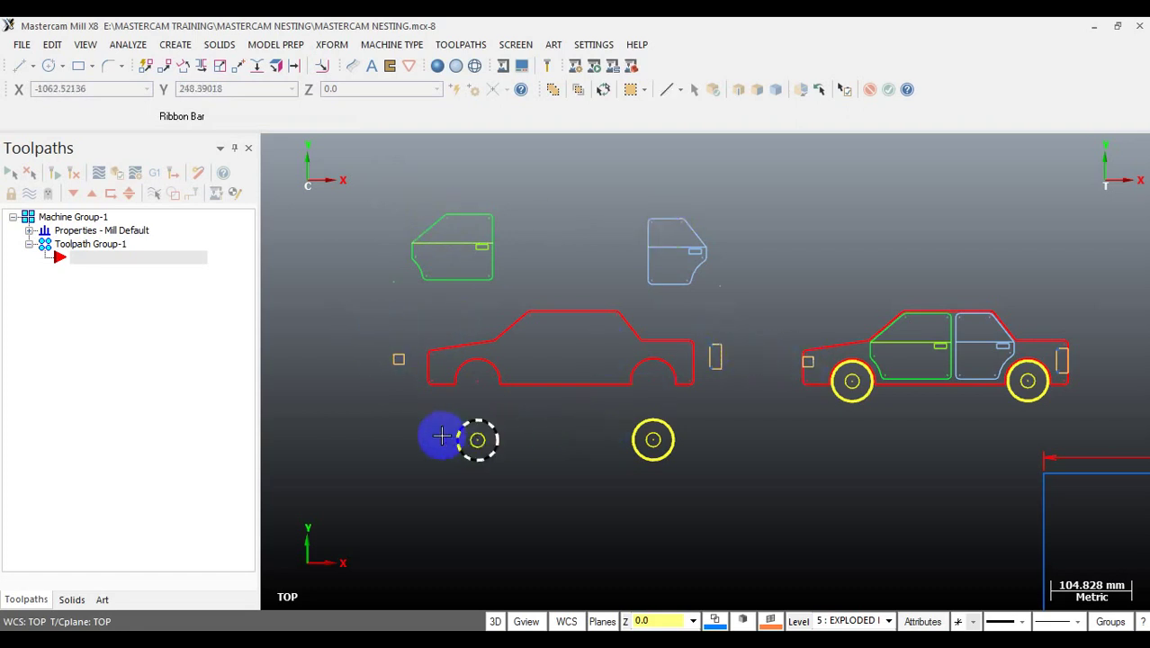
scroll(483, 316, "down", 3)
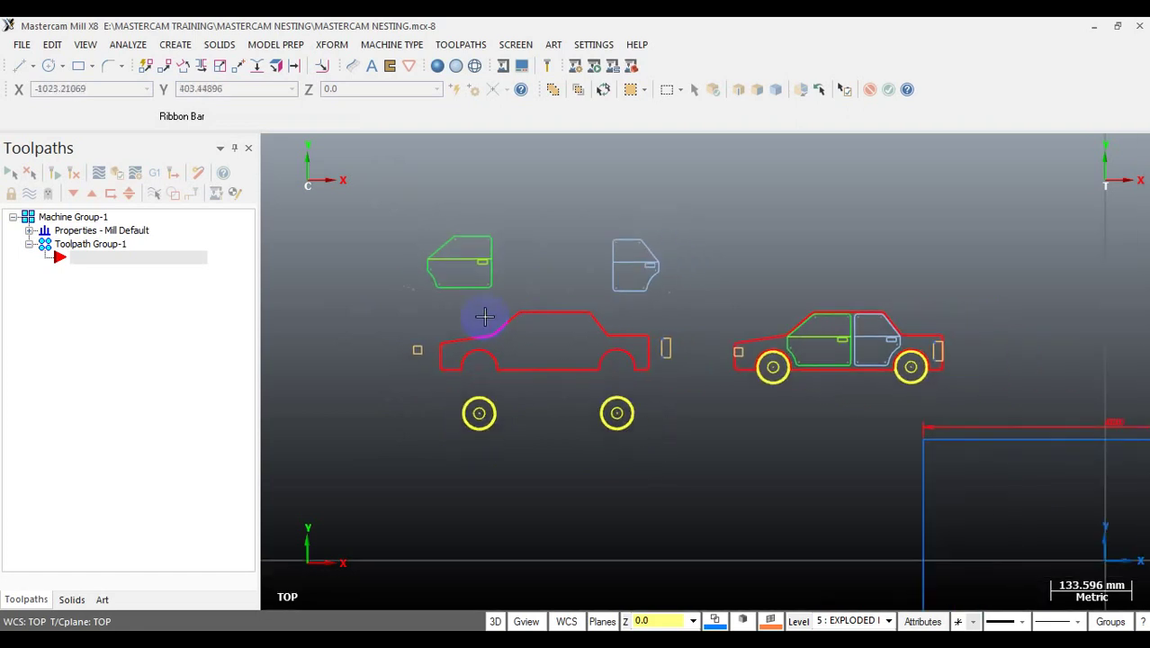
scroll(795, 402, "up", 2)
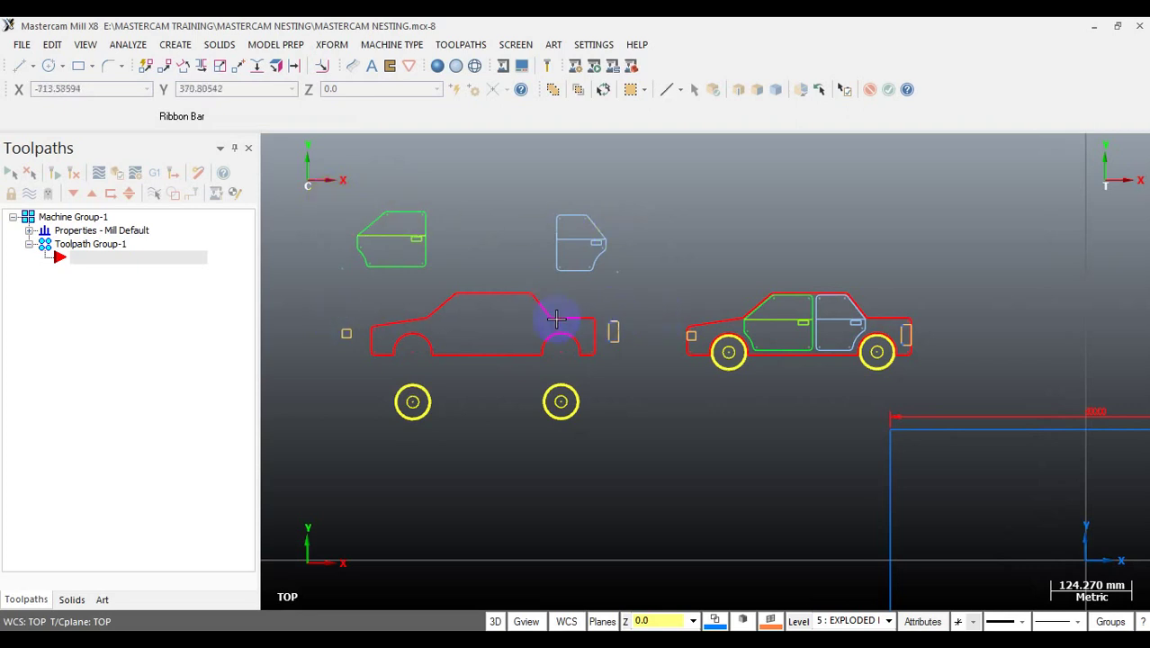
scroll(374, 329, "up", 1)
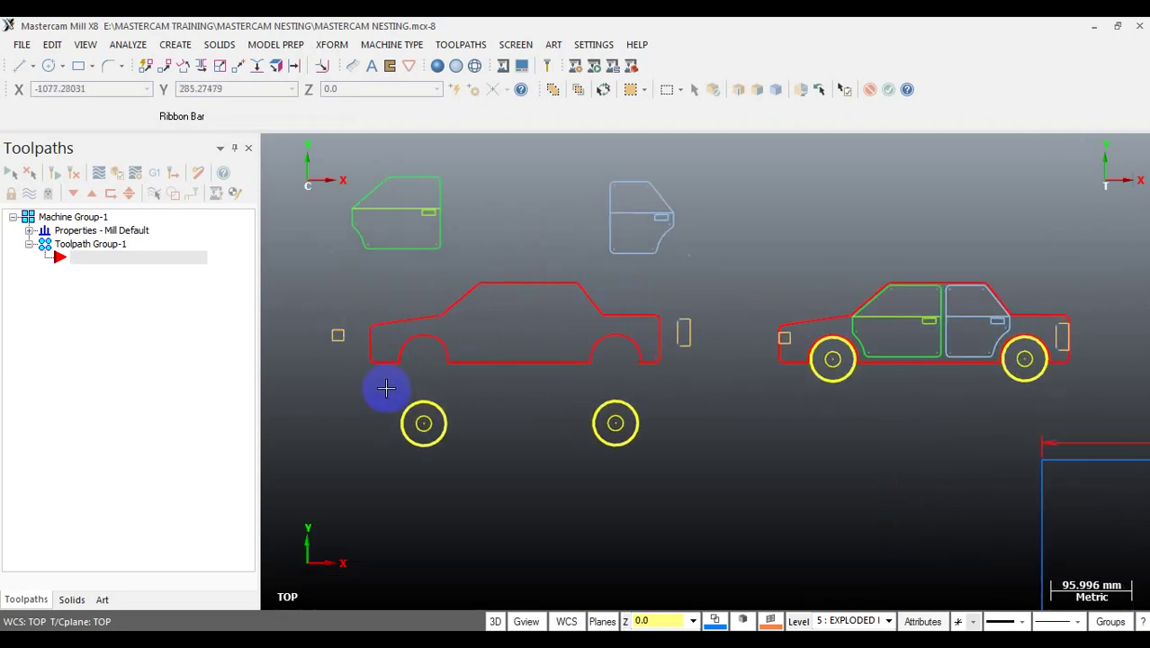
scroll(537, 339, "down", 1)
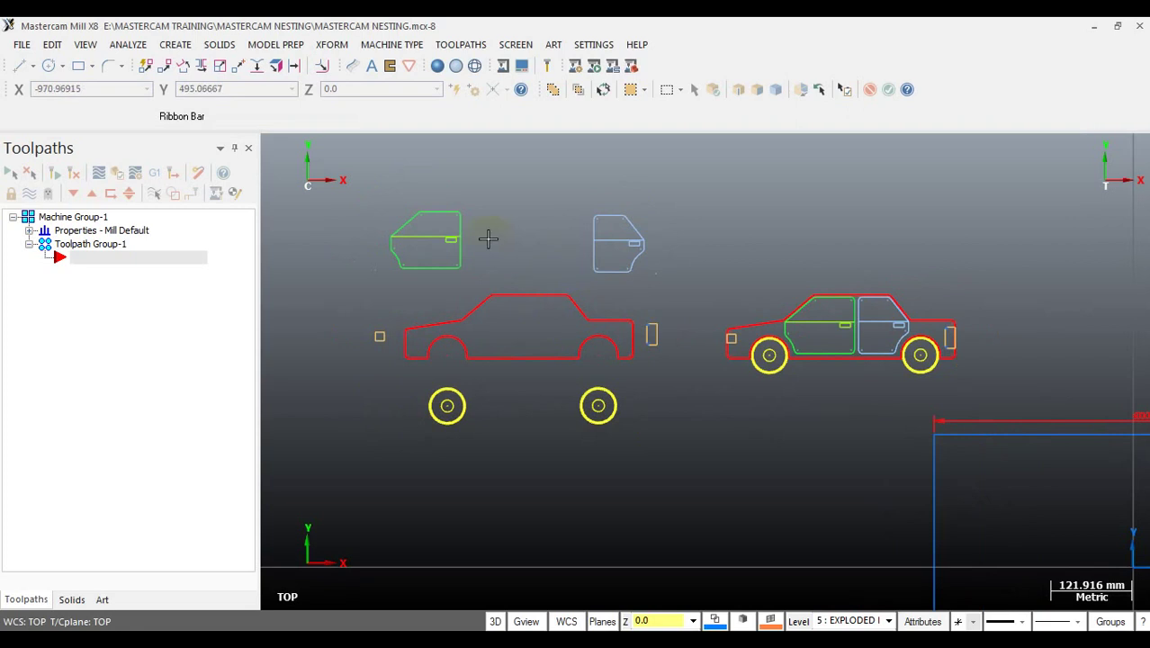
scroll(487, 237, "down", 4)
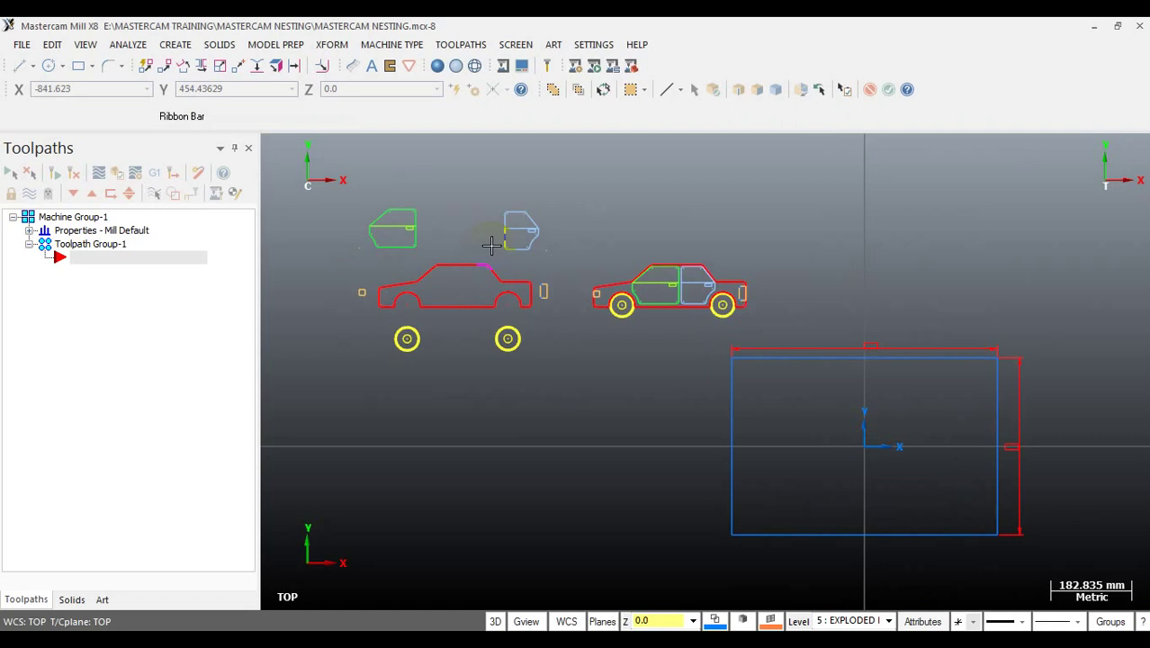
scroll(535, 244, "down", 1)
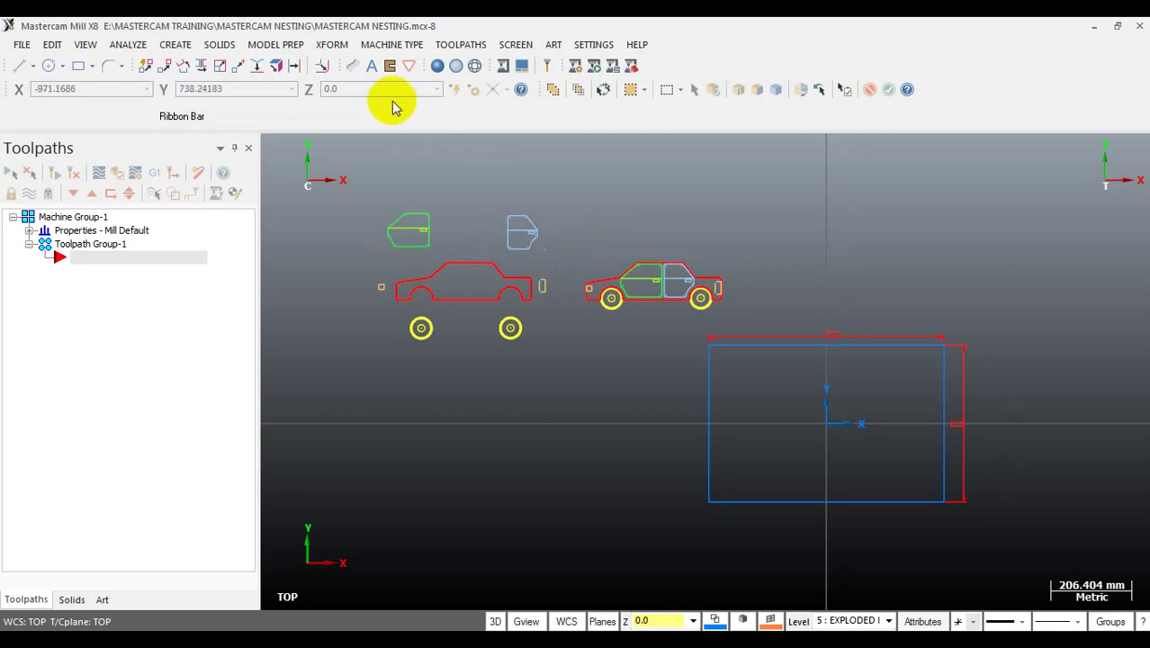
Start Geometry Nesting and delete all existing sheets from the sheet list.
left_click(335, 45)
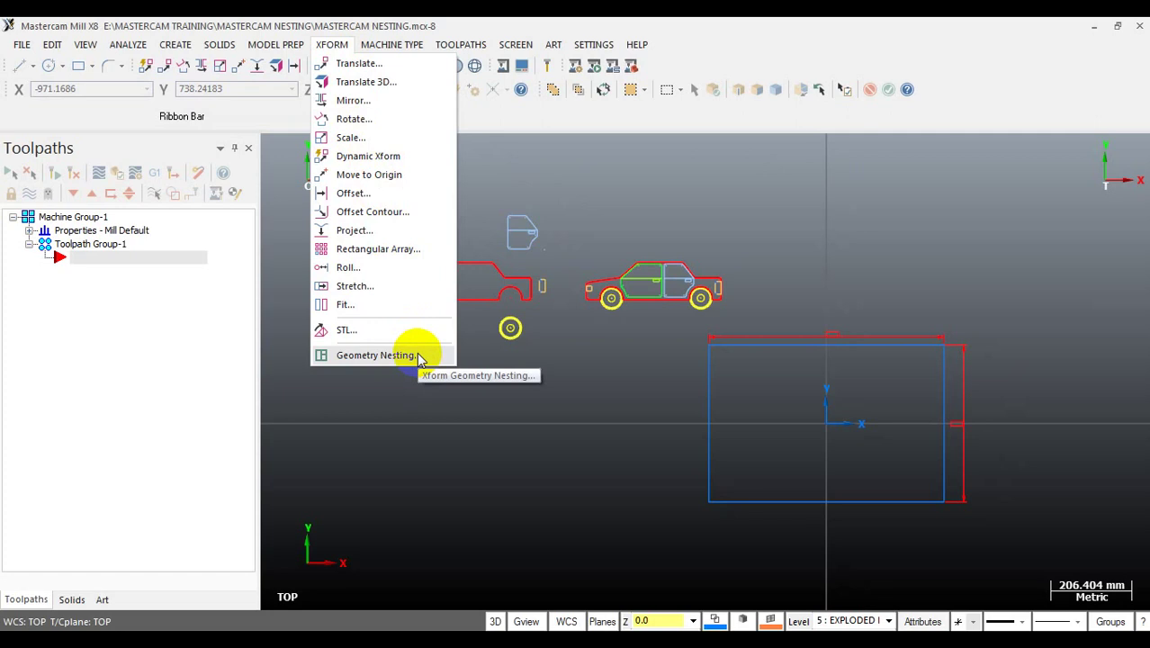
left_click(376, 355)
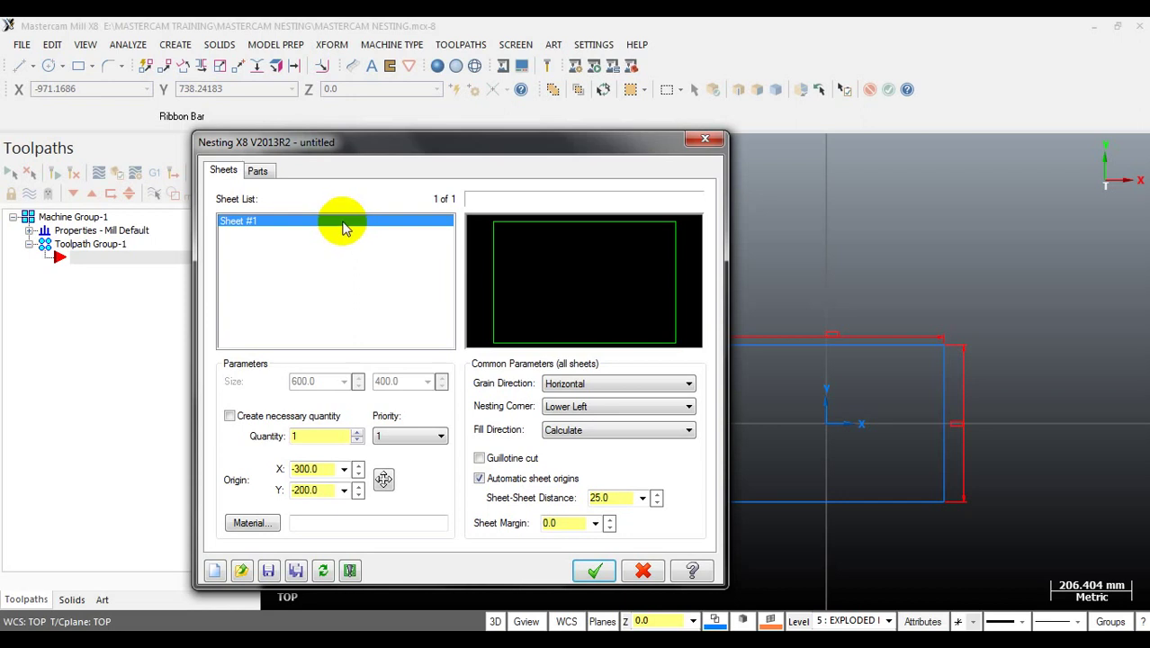
right_click(329, 223)
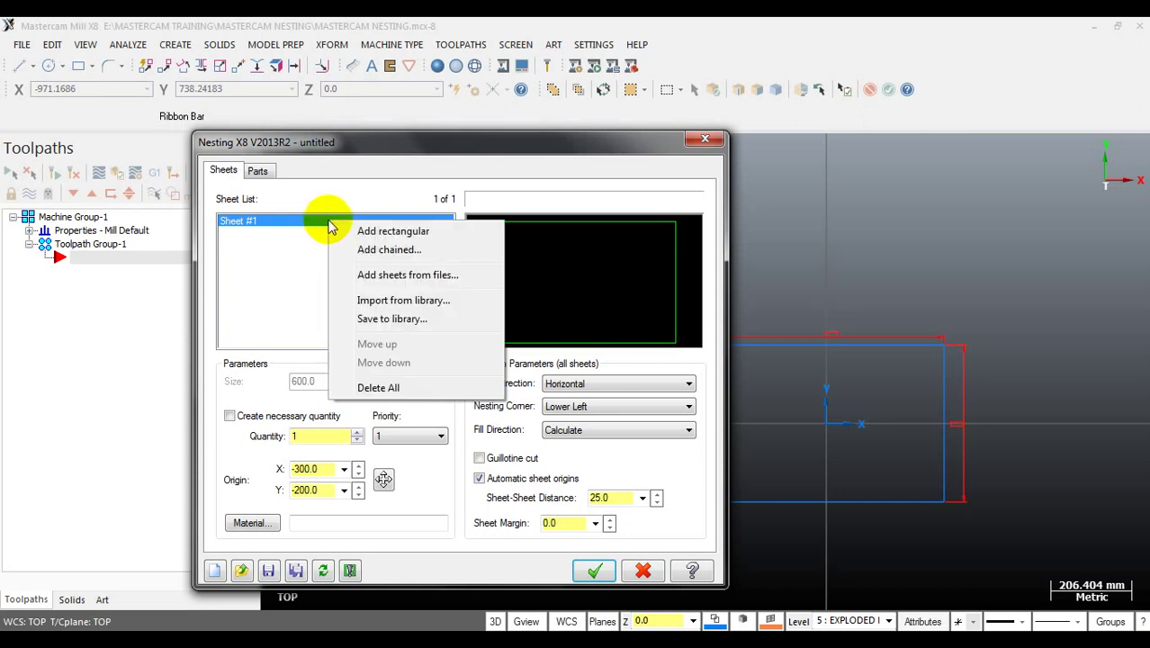
left_click(401, 387)
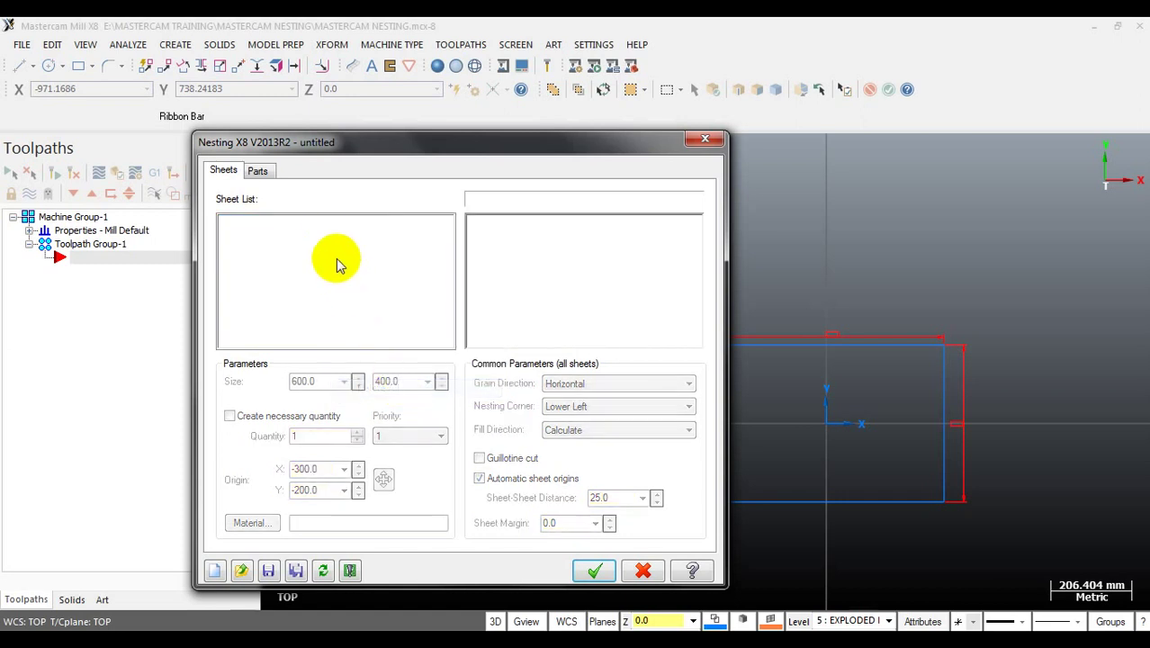
Add a chained nesting sheet using the blue 600 x 400 mm rectangle as its boundary.
right_click(296, 235)
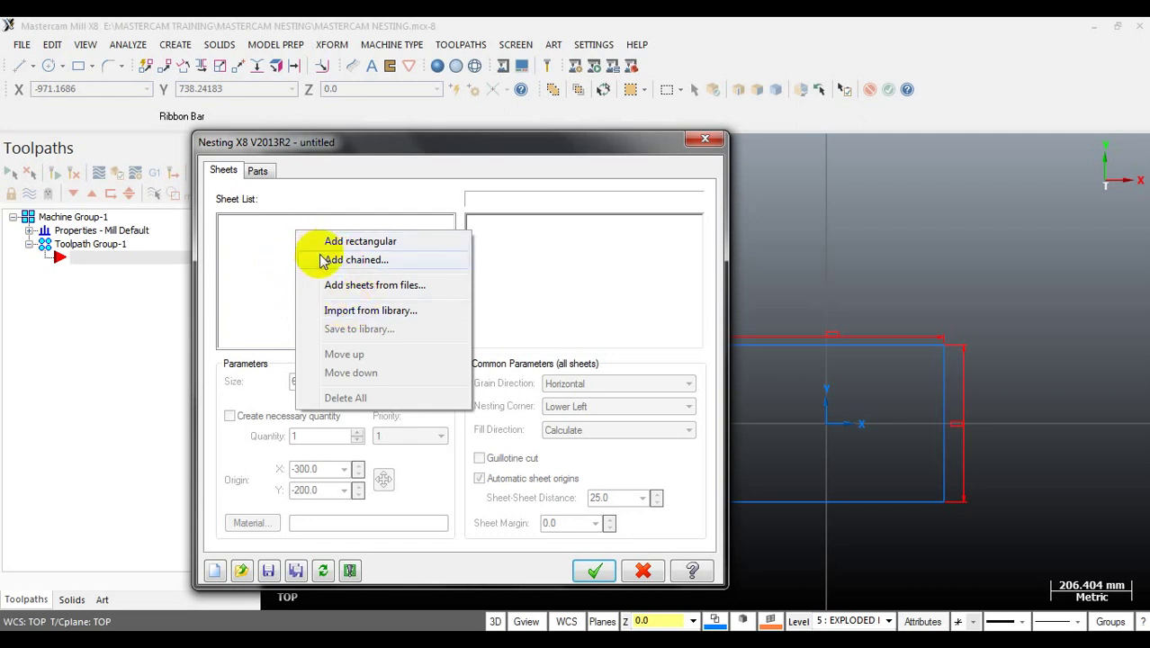
left_click(410, 261)
scroll(912, 403, "up", 4)
scroll(1095, 532, "up", 2)
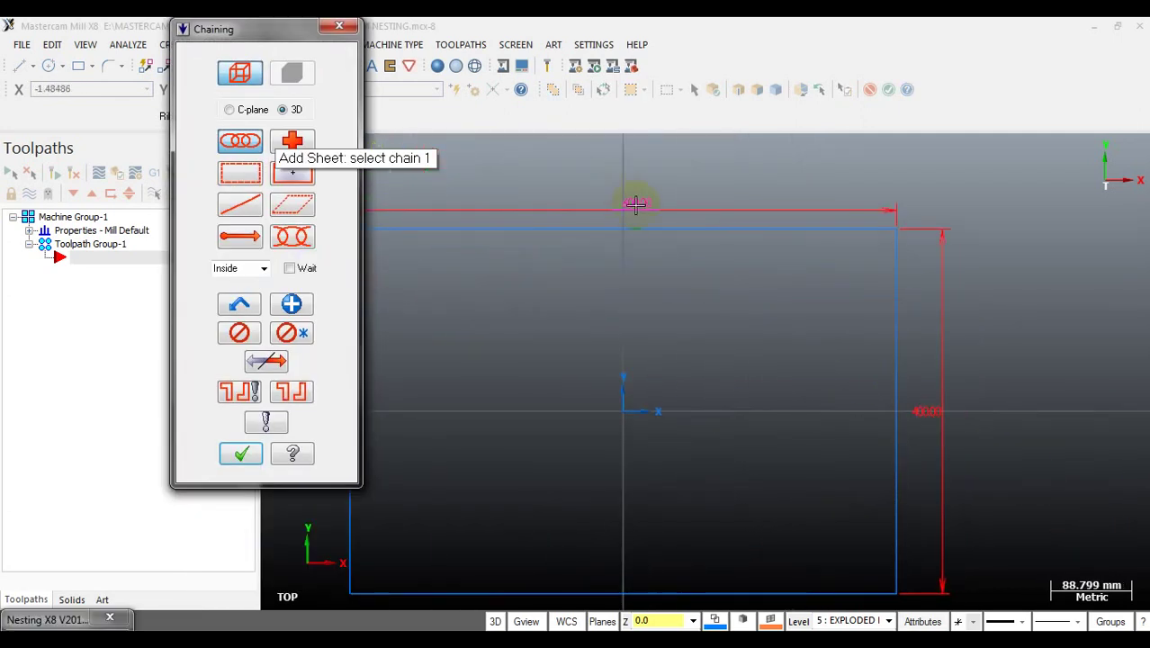
scroll(1031, 364, "down", 1)
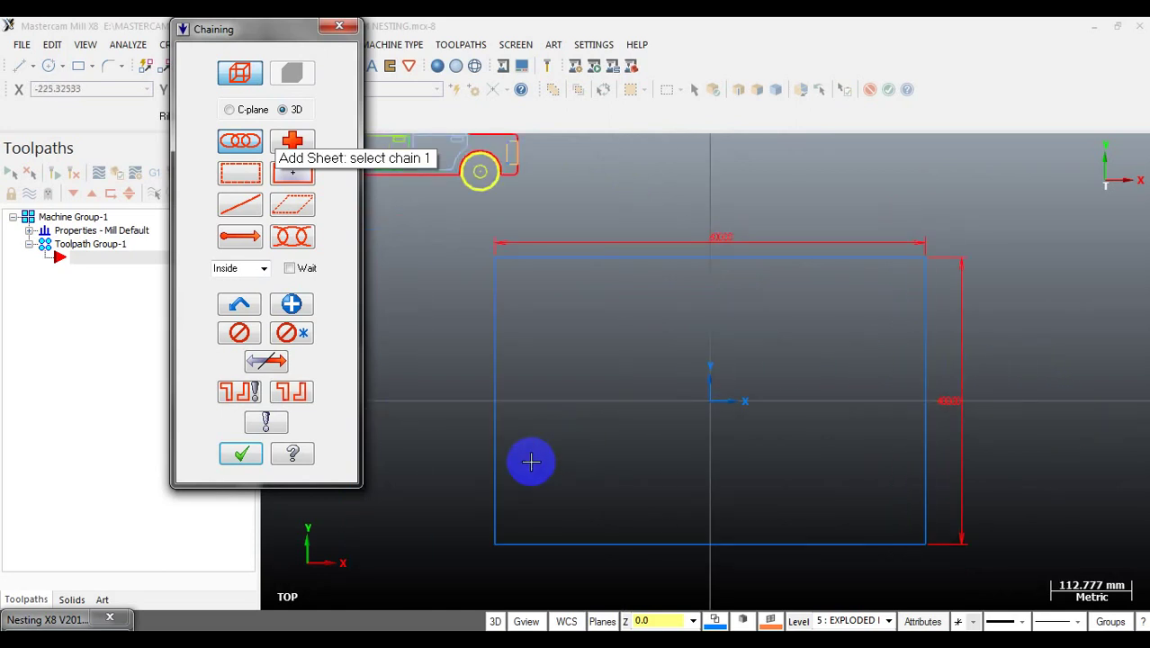
left_click(501, 484)
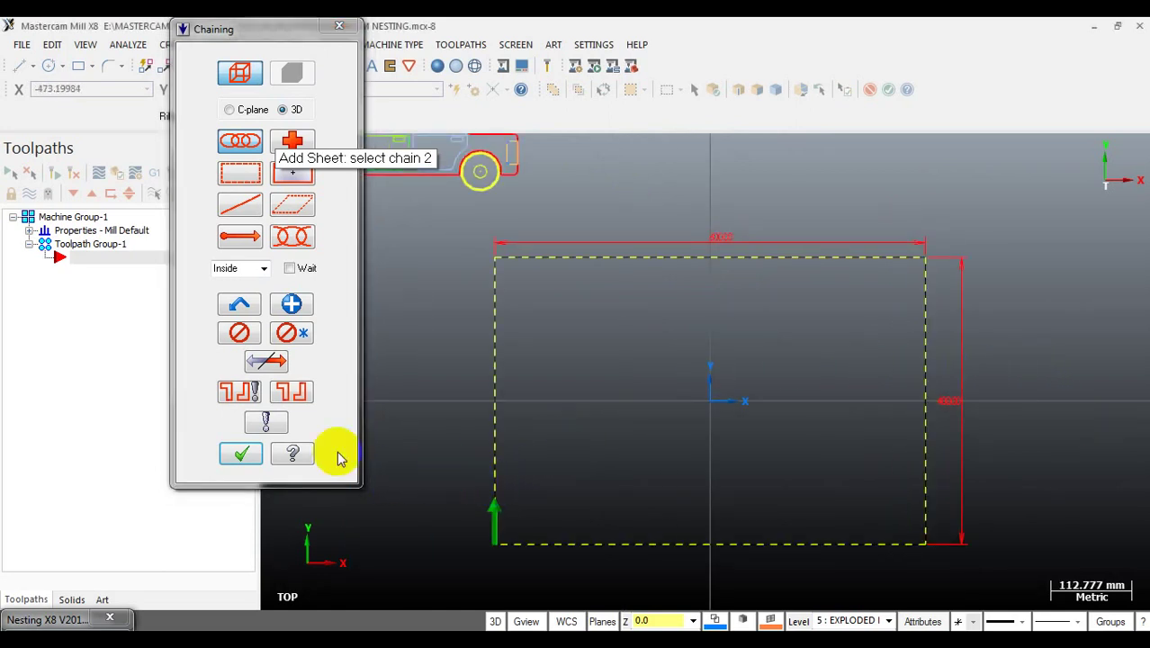
left_click(231, 454)
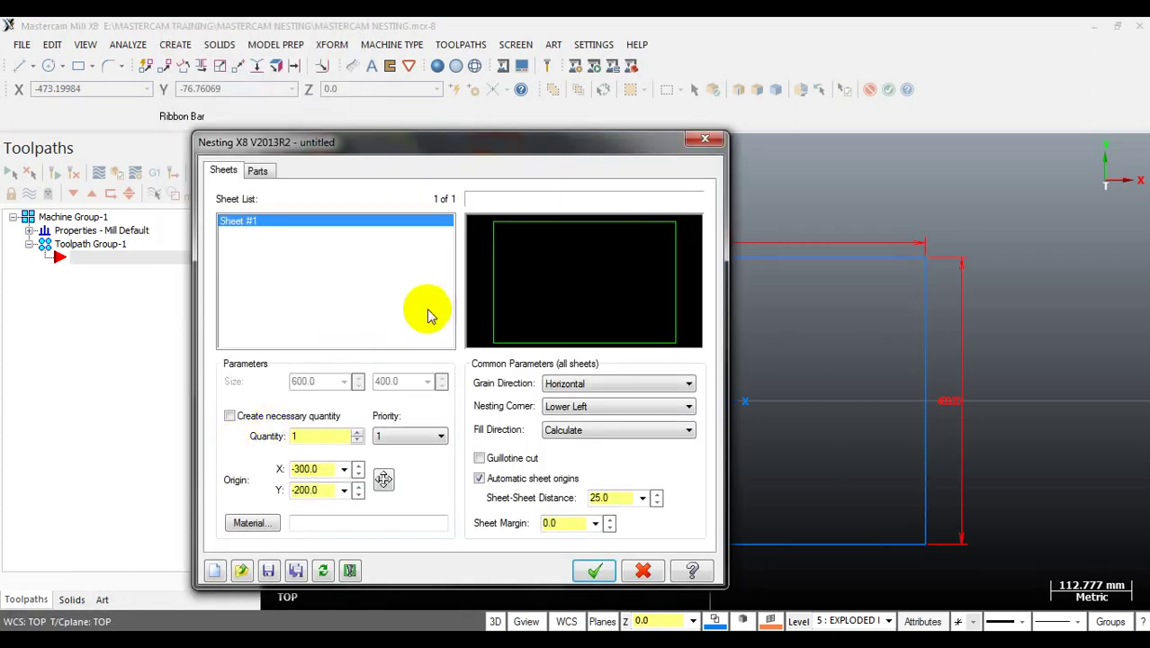
left_click(491, 237)
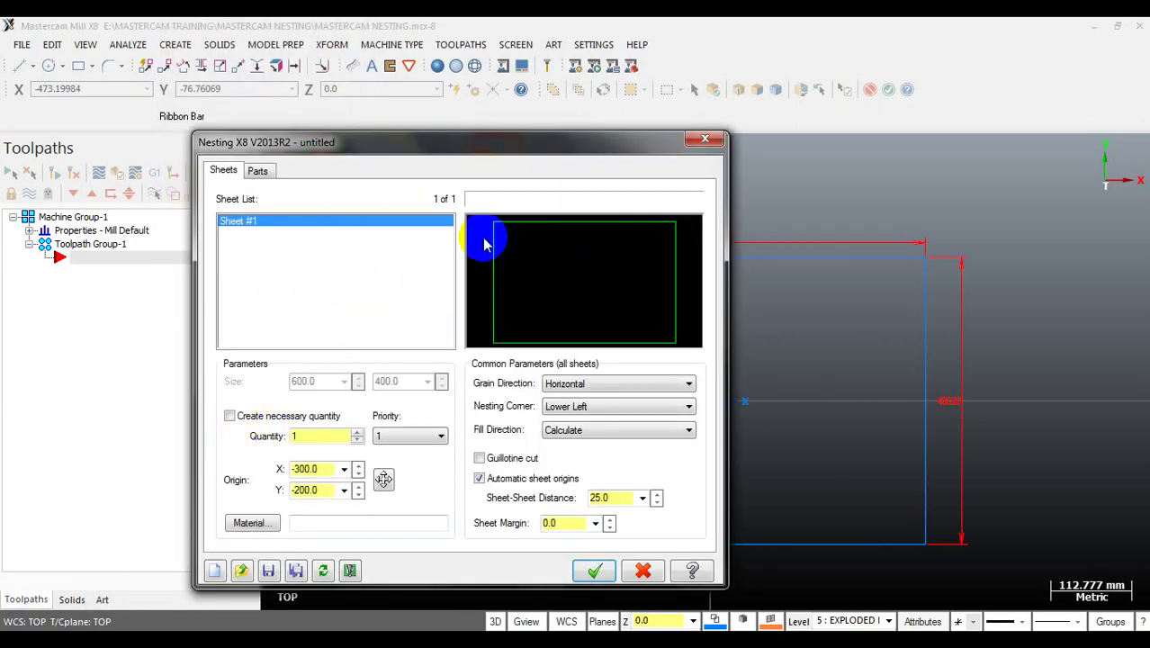
left_click(598, 257)
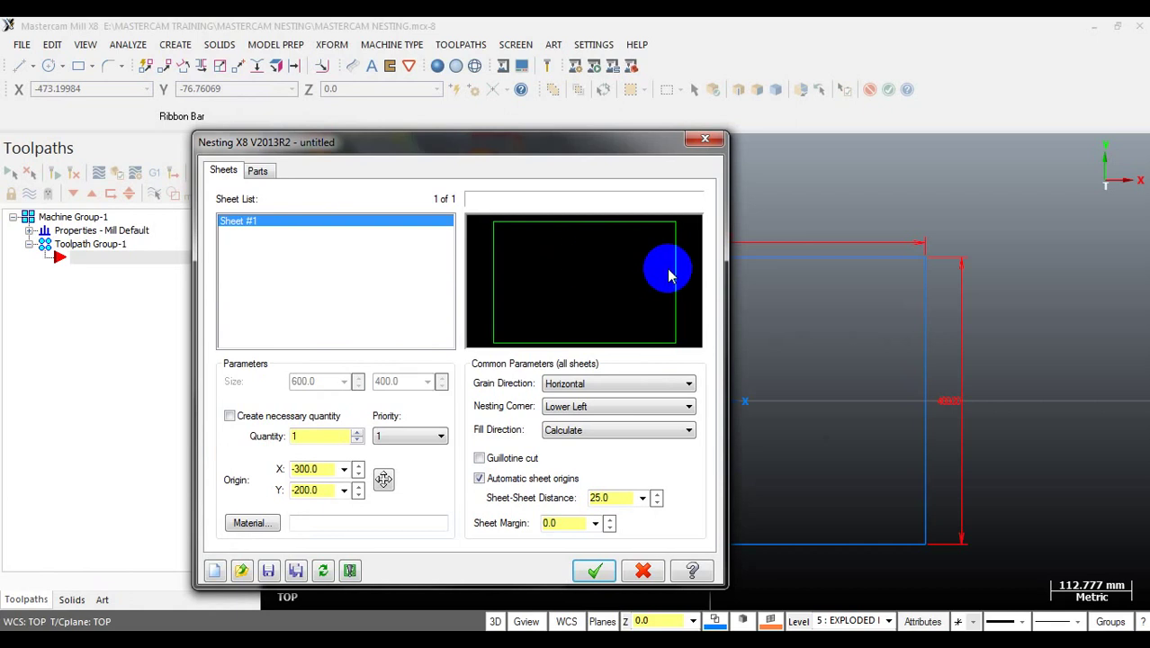
left_click(676, 326)
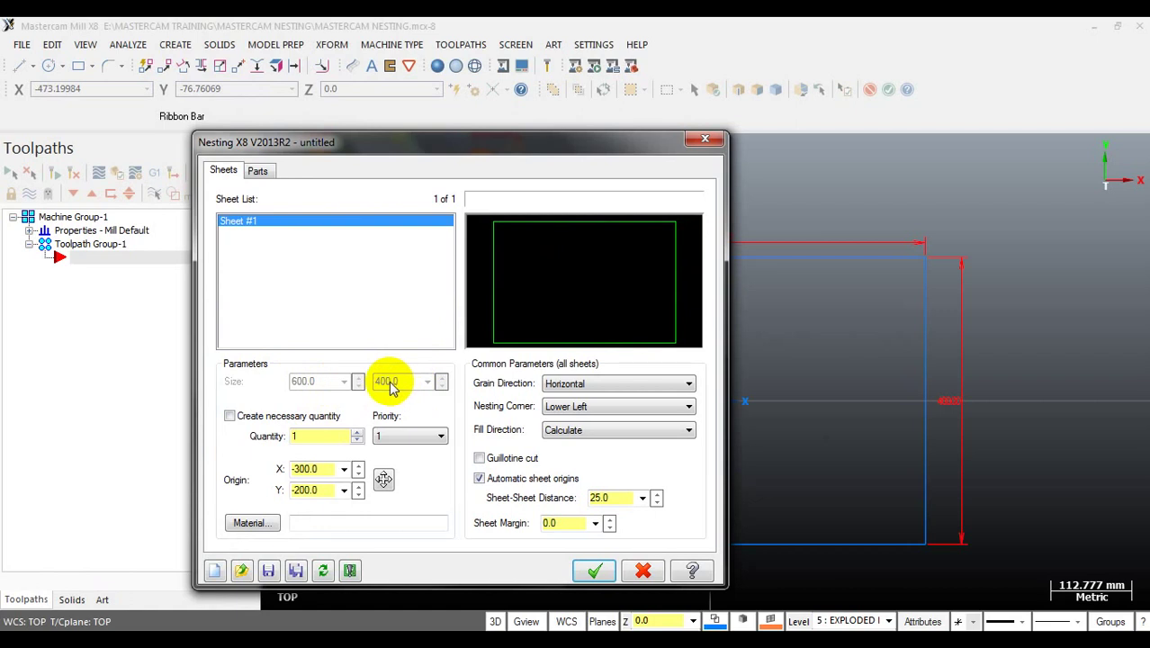
left_click(509, 315)
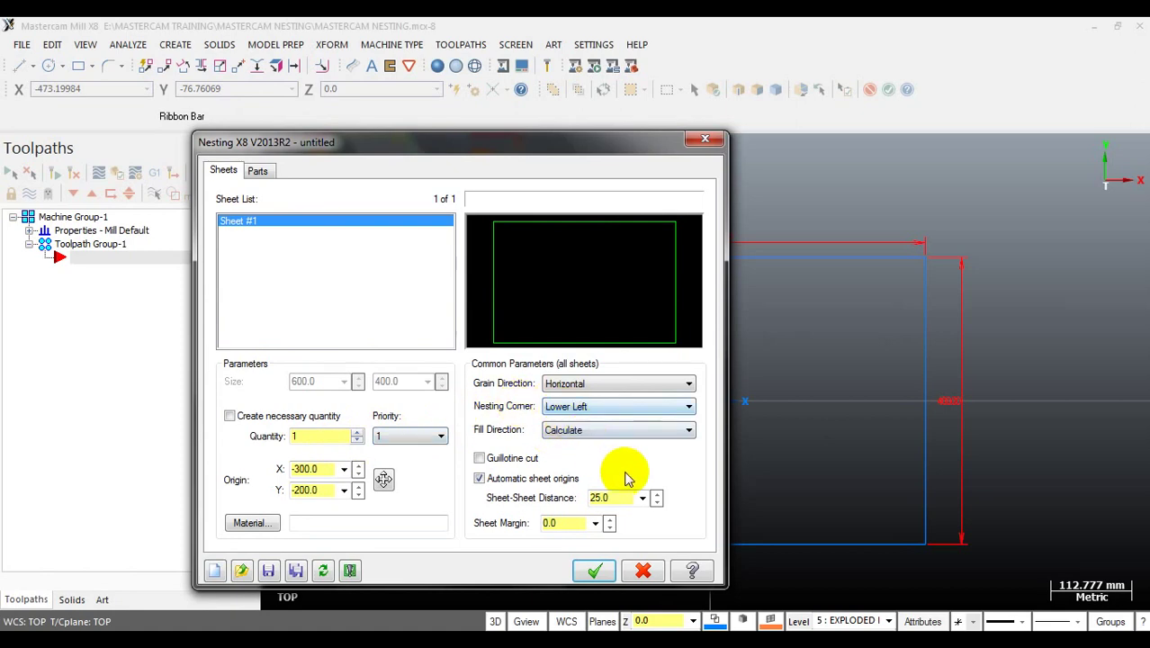
Bring up the help for the nesting Sheets settings and show its field definitions alongside the Nesting dialog.
left_click(691, 570)
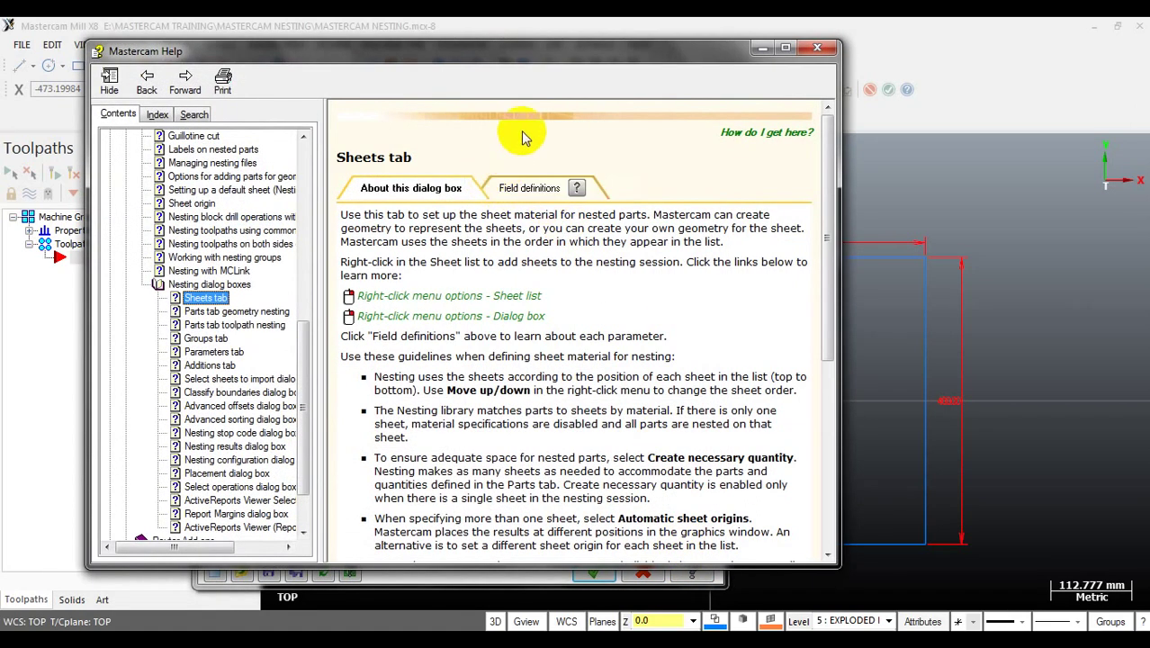
left_click_drag(536, 52, 670, 30)
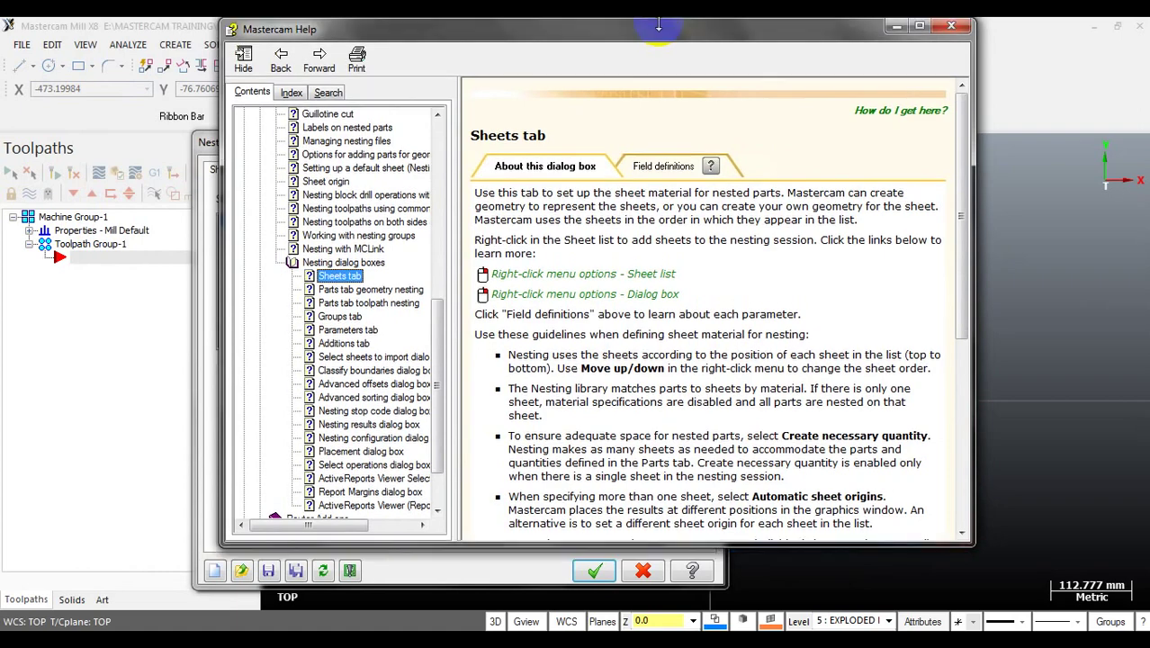
left_click(646, 176)
left_click_drag(557, 38, 668, 74)
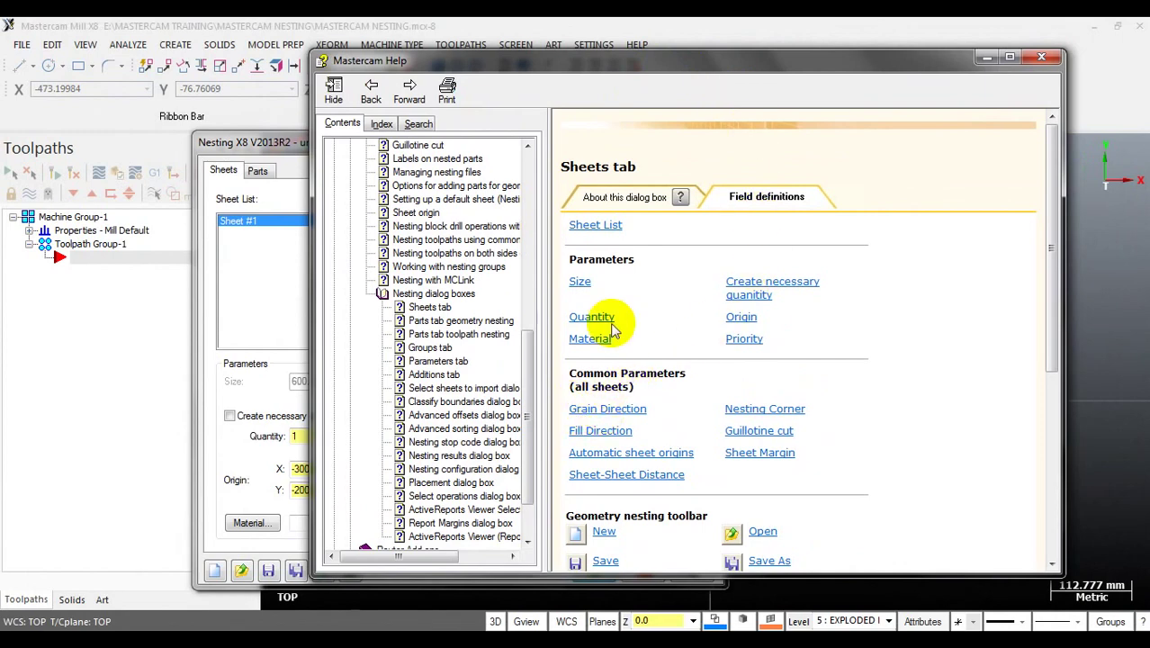
left_click_drag(580, 71, 890, 53)
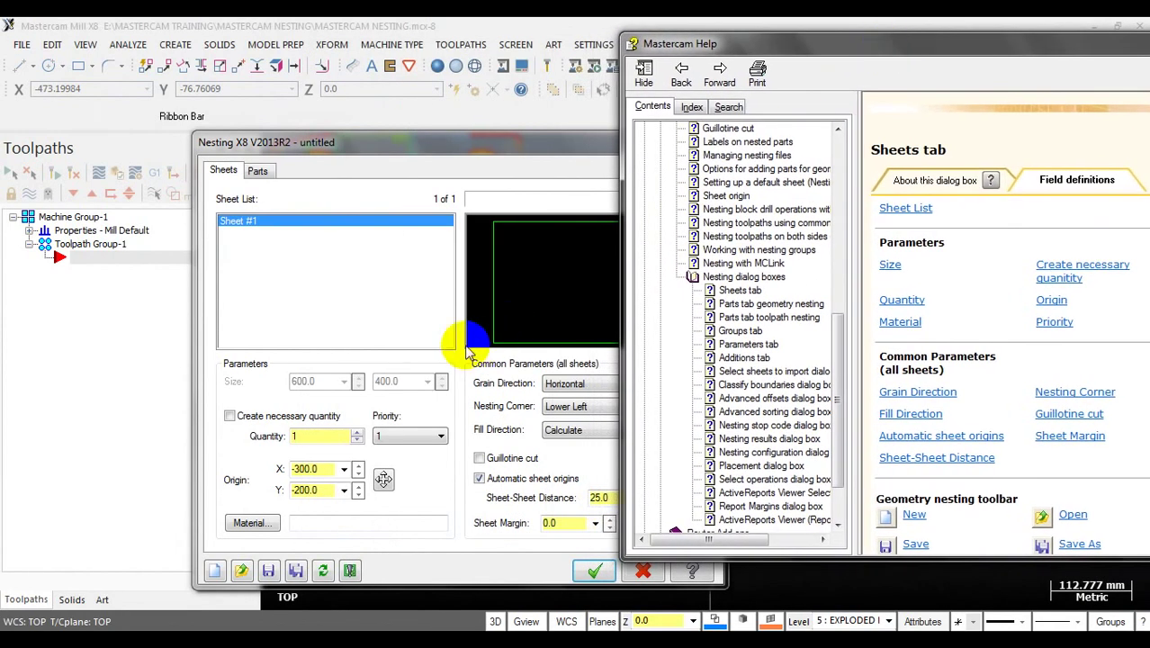
left_click(493, 394)
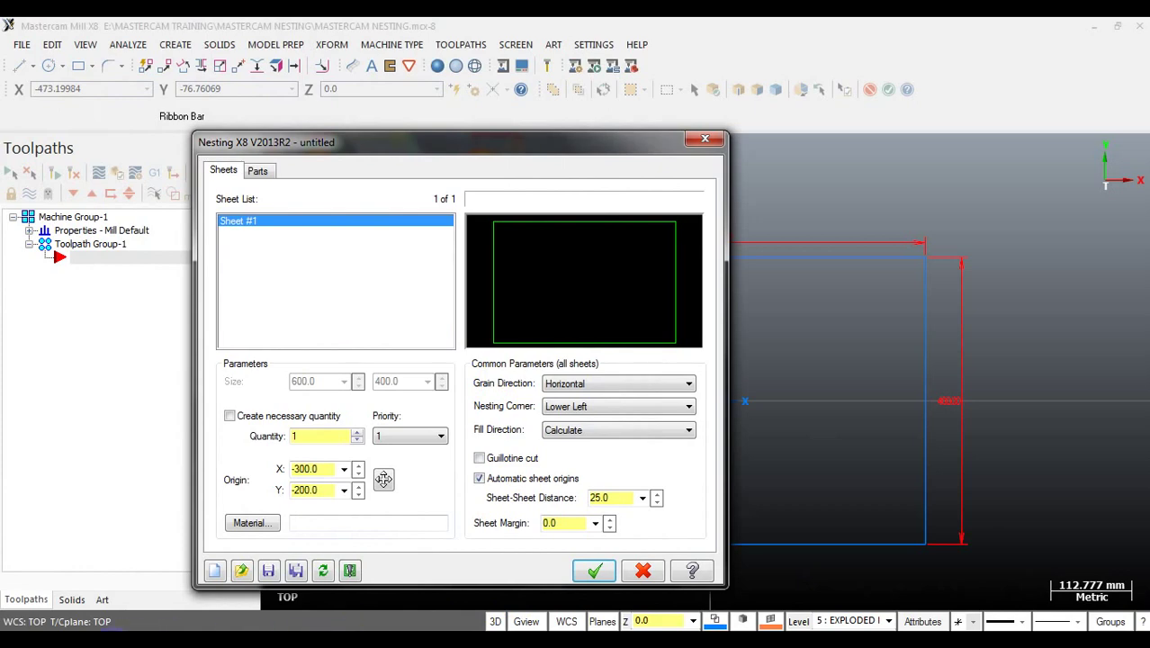
left_click(316, 569)
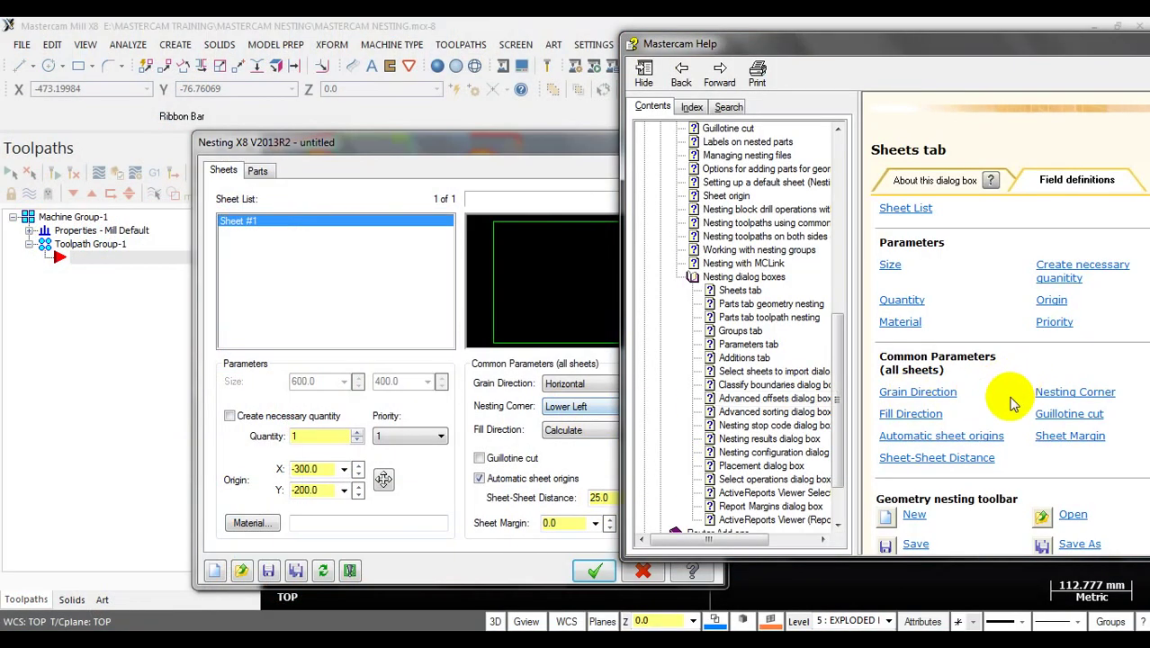
Look up the Grain Direction definition in the help and enlarge the help window to full screen.
left_click(945, 396)
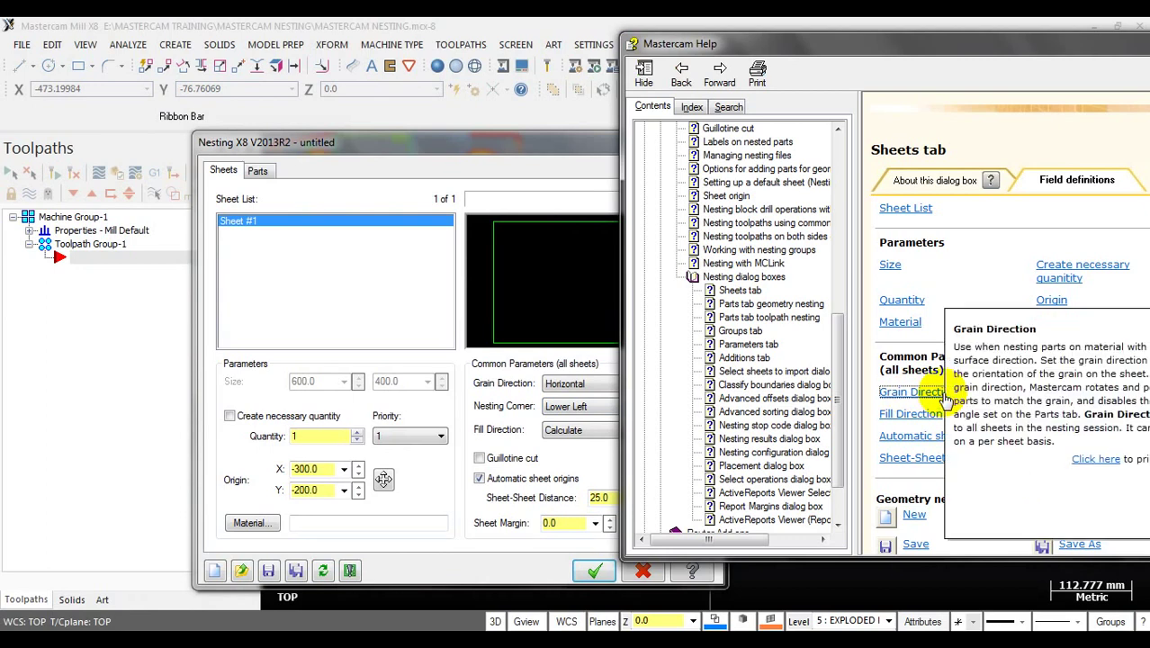
double_click(945, 47)
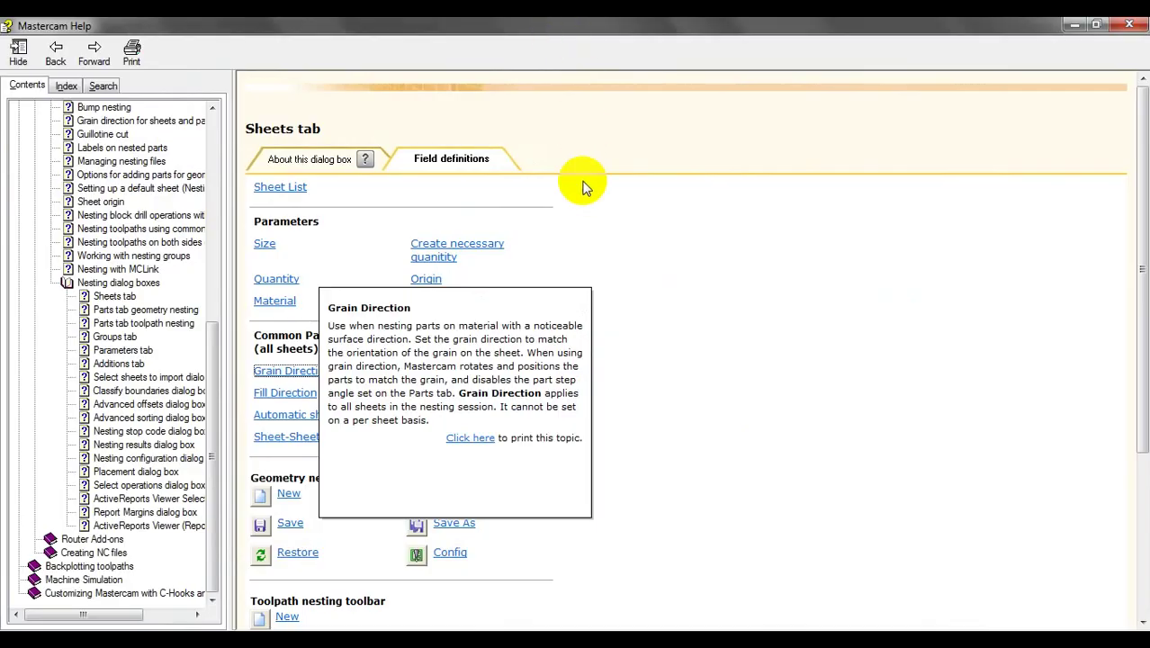
left_click(1097, 27)
left_click_drag(985, 41, 552, 18)
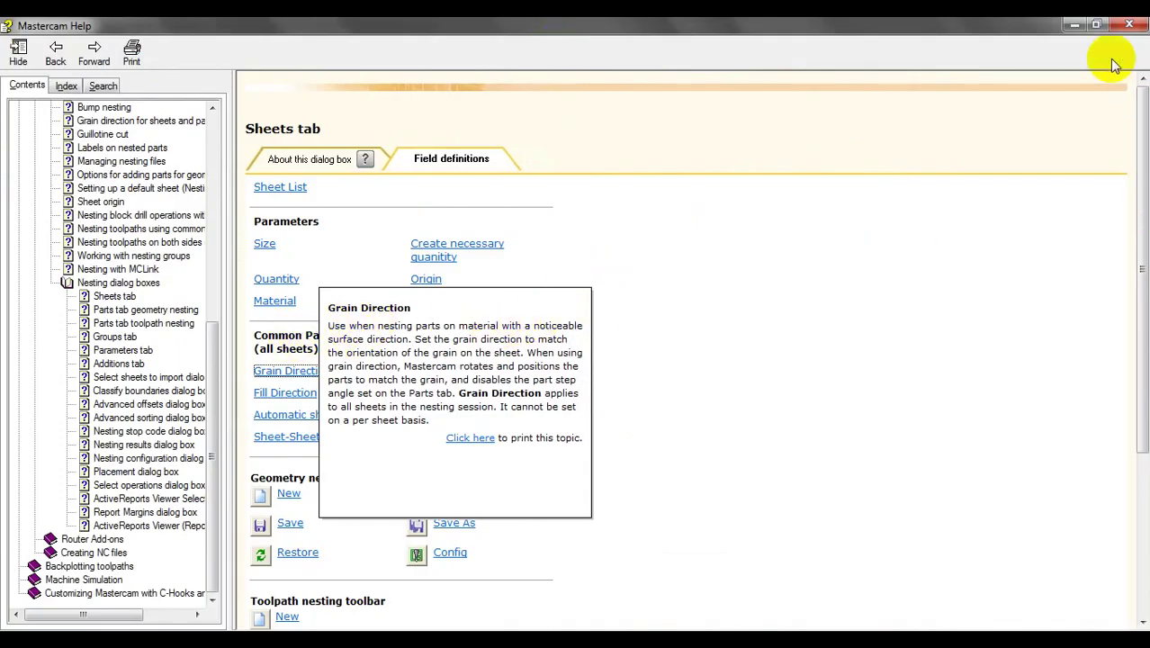
Close the help window and enable Create necessary quantity for Sheet #1.
left_click(1141, 26)
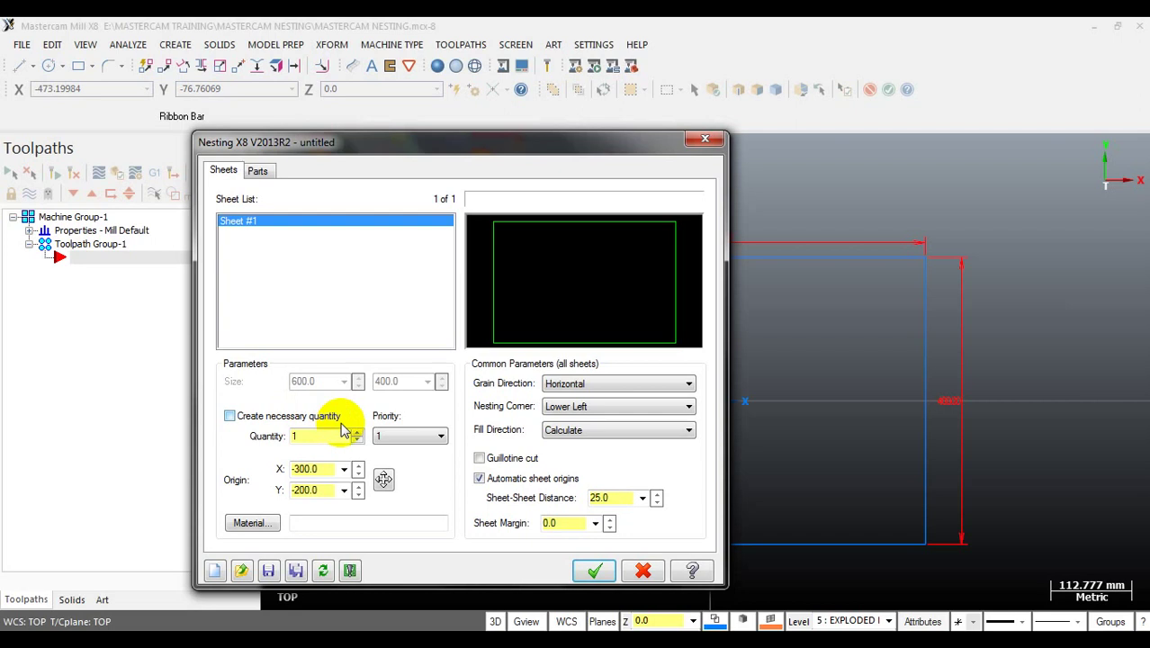
left_click(229, 416)
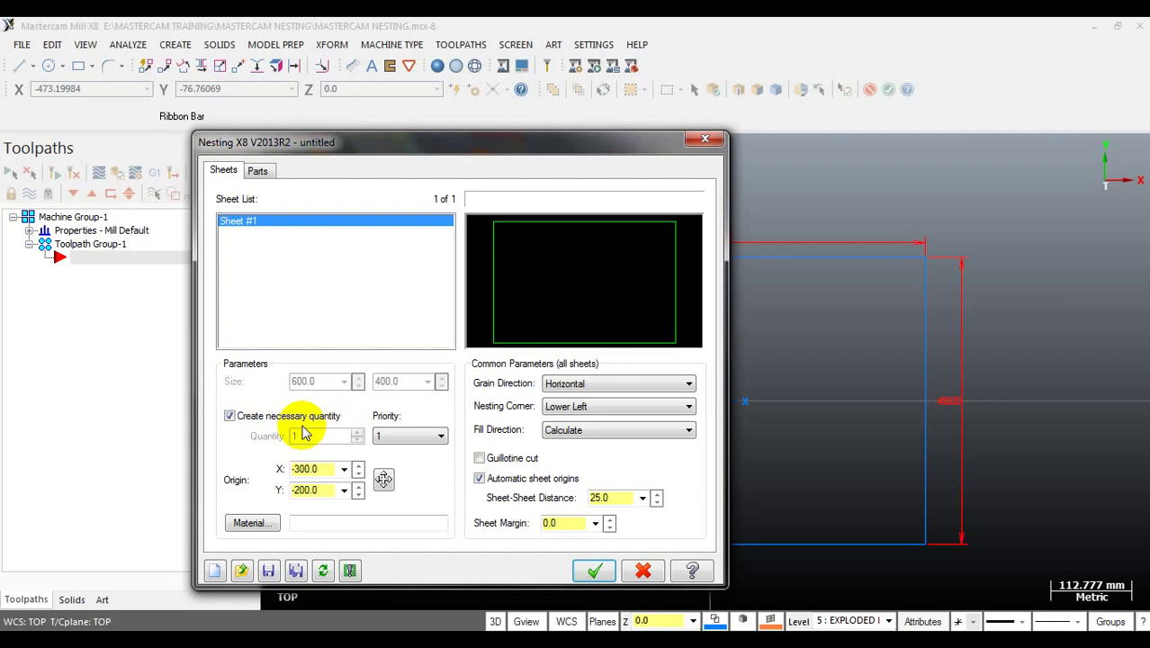
left_click(585, 361)
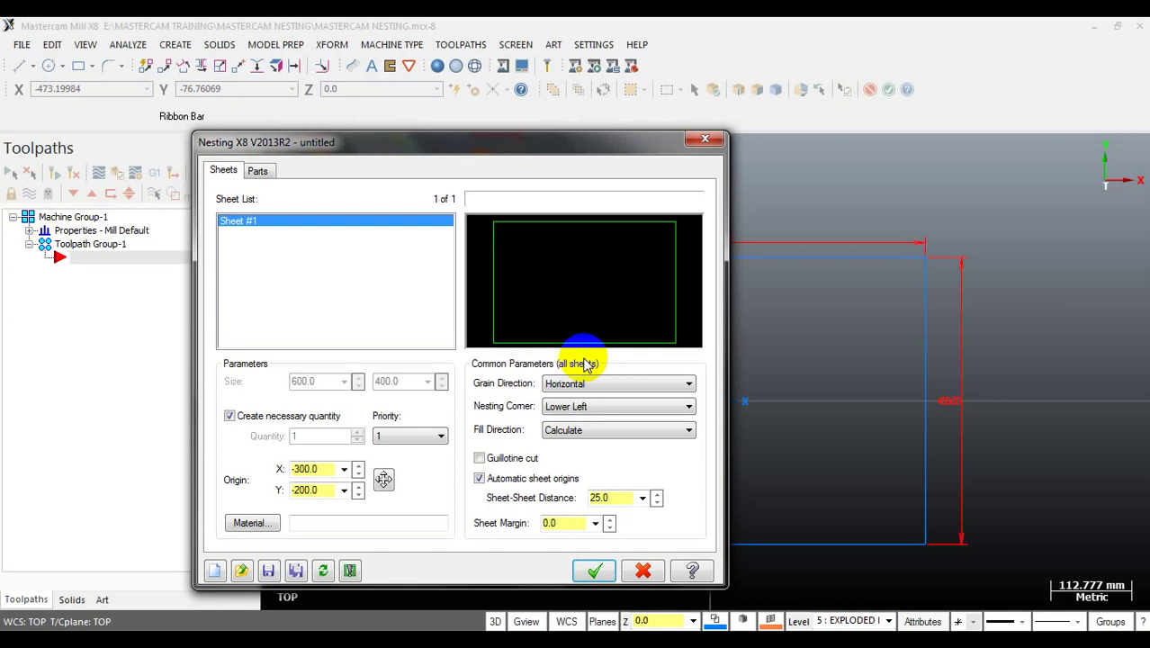
left_click(252, 419)
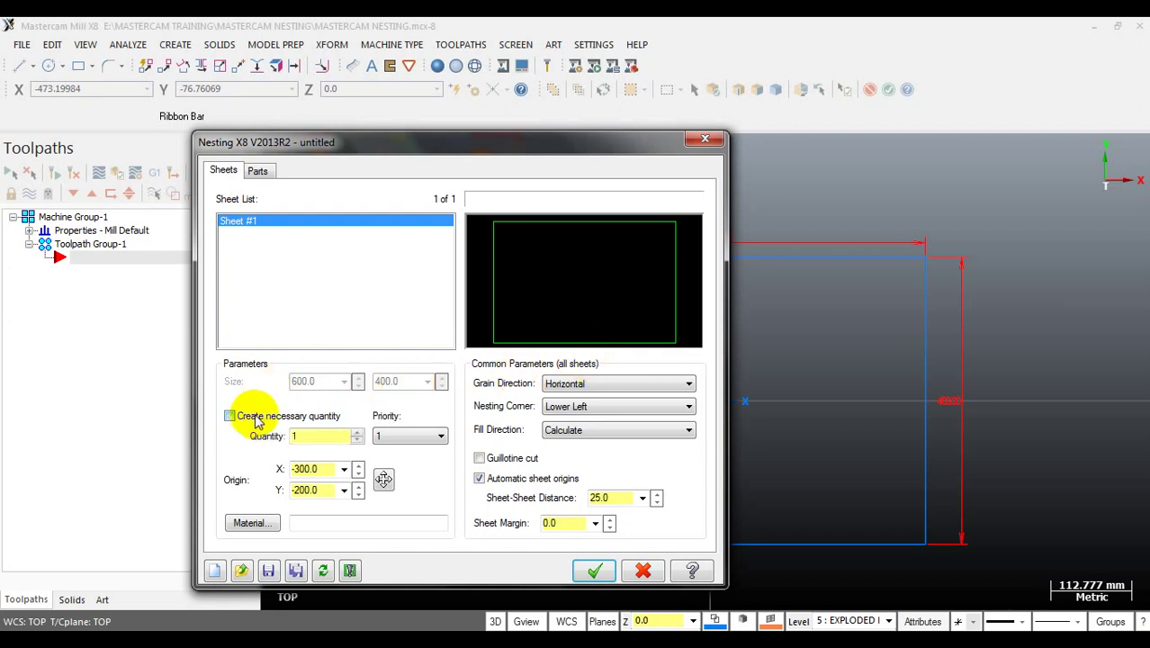
left_click(315, 423)
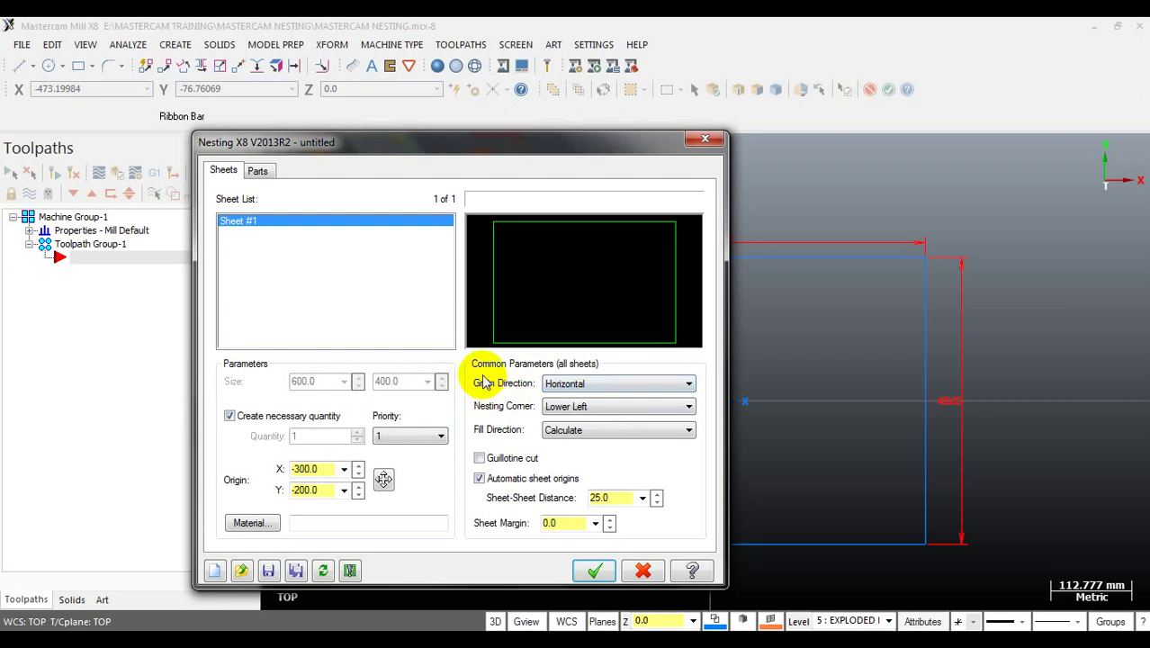
Review the Grain Direction, Nesting Corner and Fill Direction options common to all sheets.
left_click(555, 386)
left_click(555, 389)
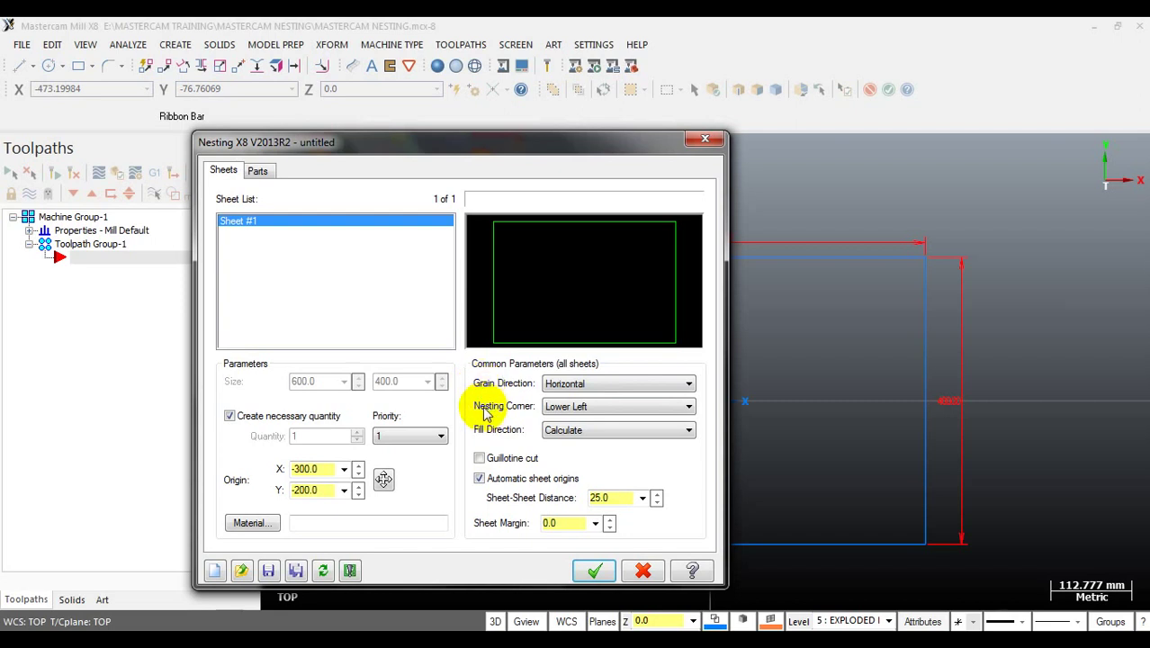
left_click(562, 414)
left_click(564, 421)
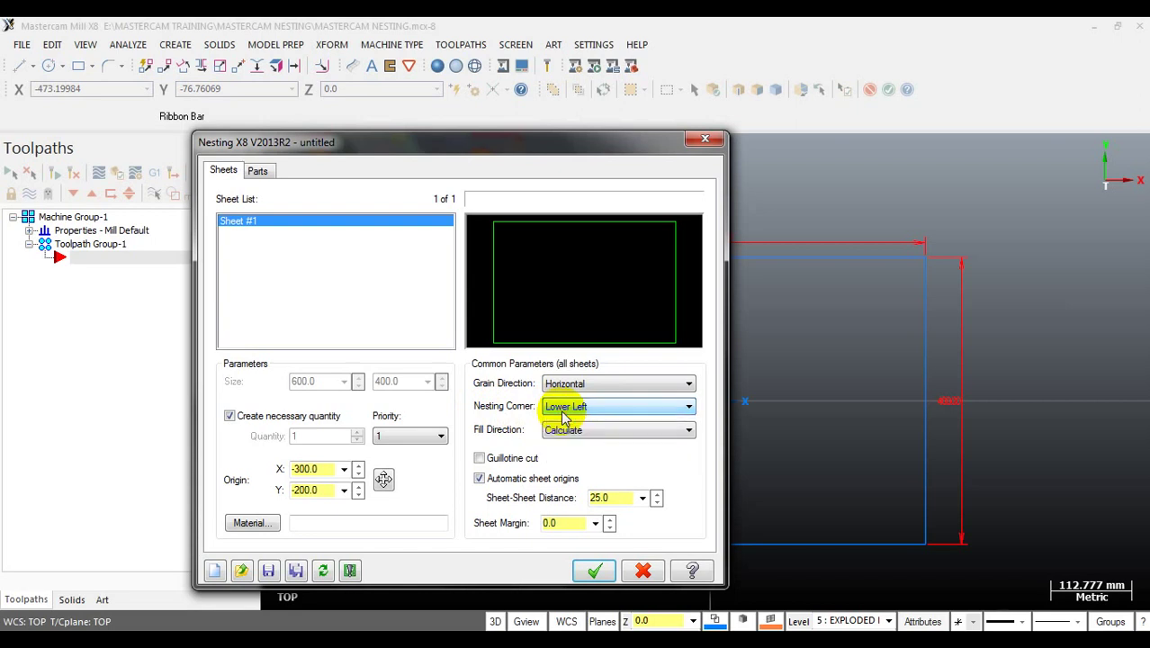
left_click(501, 231)
left_click(502, 236)
left_click(504, 340)
mouse_move(504, 340)
left_mouse_down()
mouse_move(678, 234)
mouse_move(667, 351)
left_mouse_up()
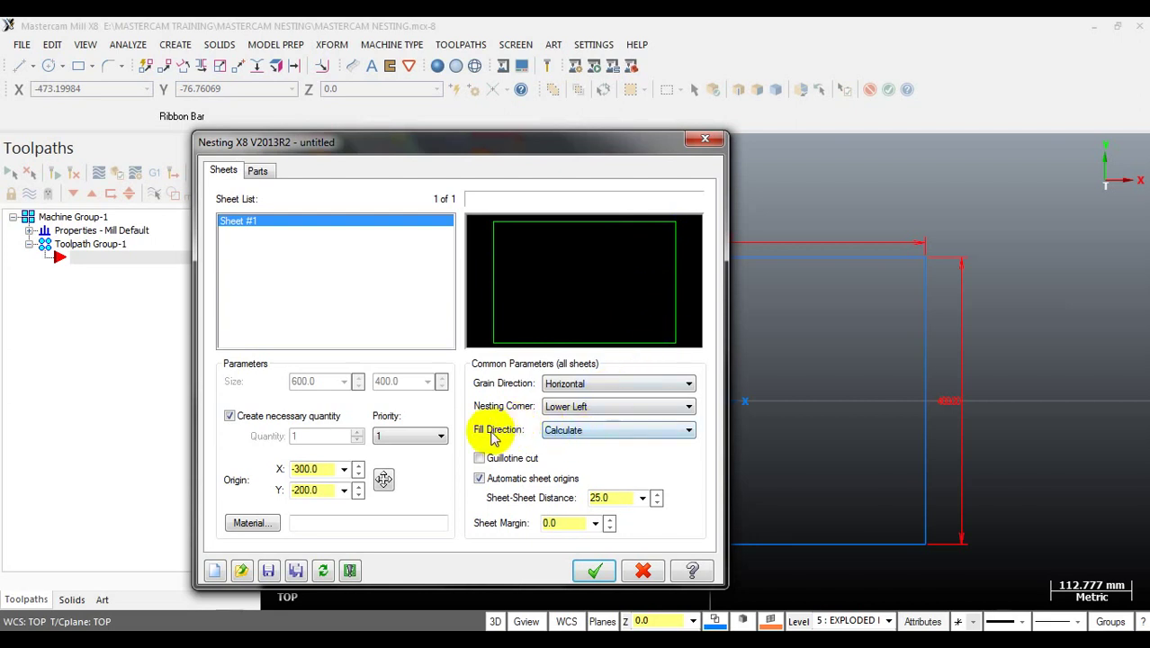
left_click(589, 432)
left_click(591, 430)
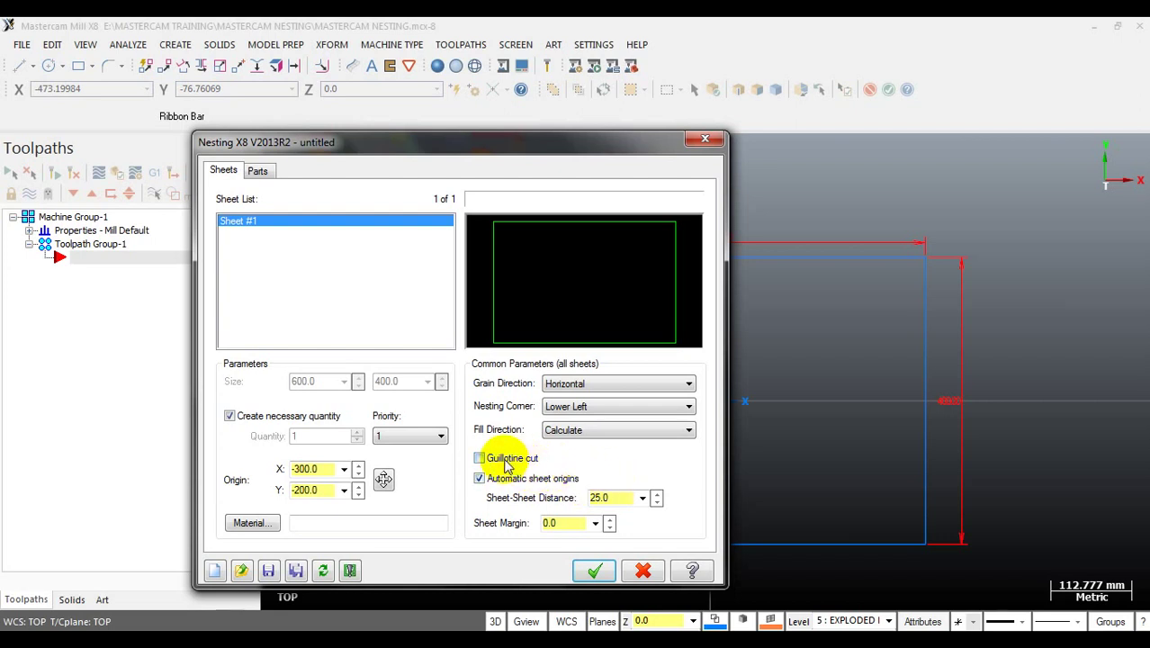
left_click(526, 293)
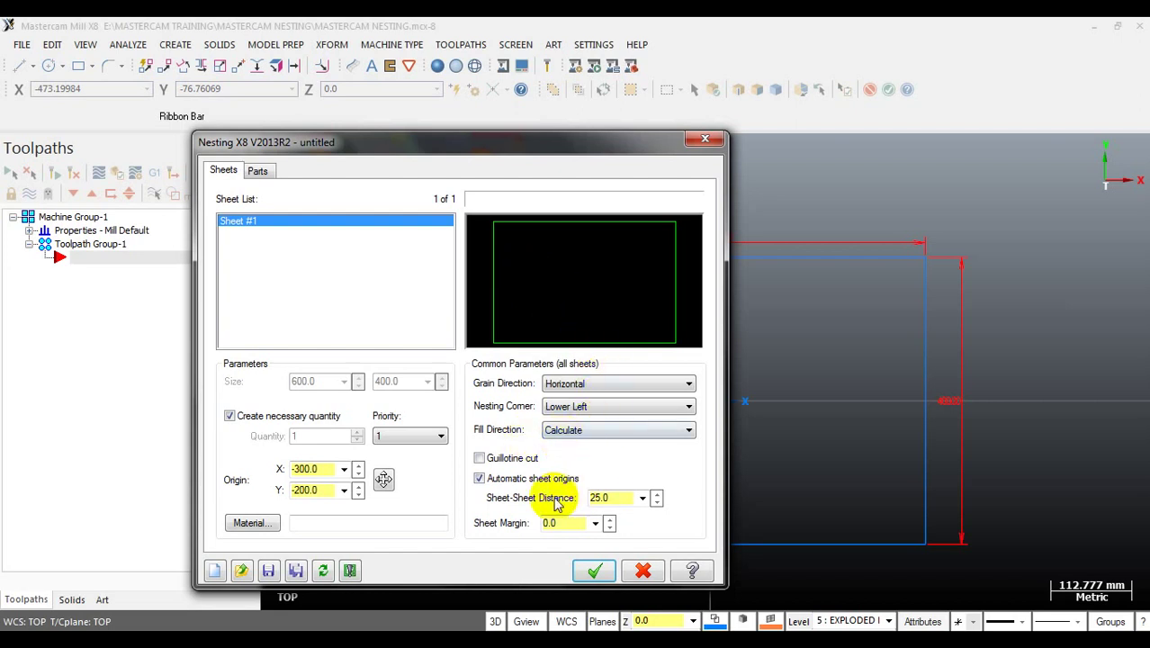
Set the sheet margin to 5 in the common sheet parameters.
double_click(603, 498)
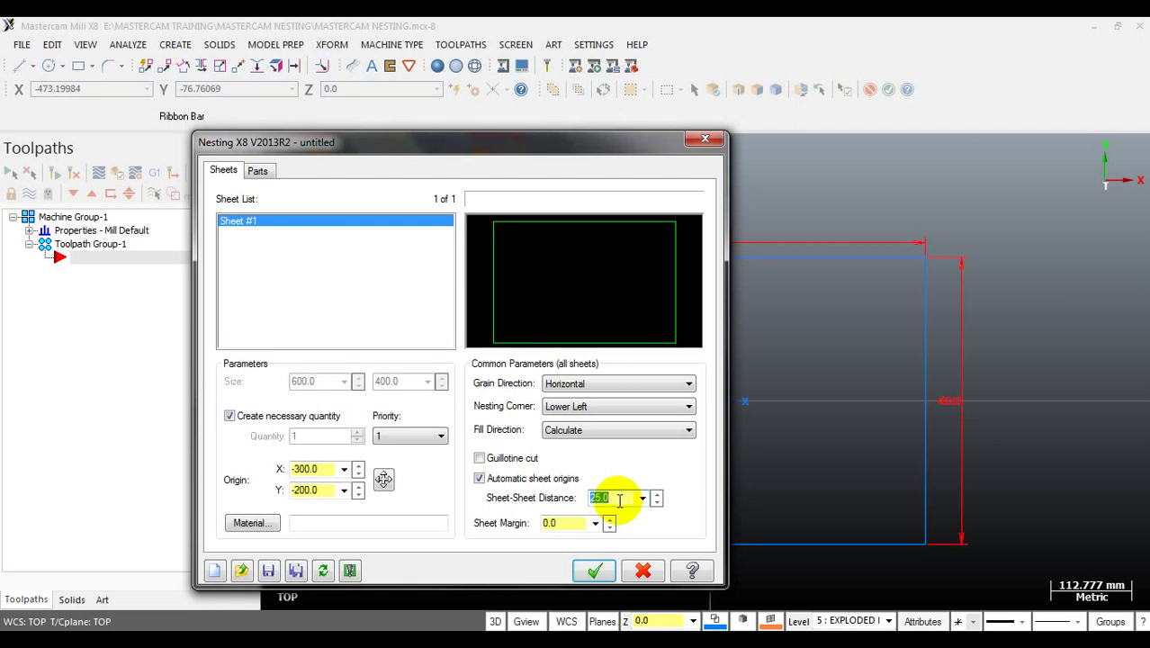
double_click(568, 523)
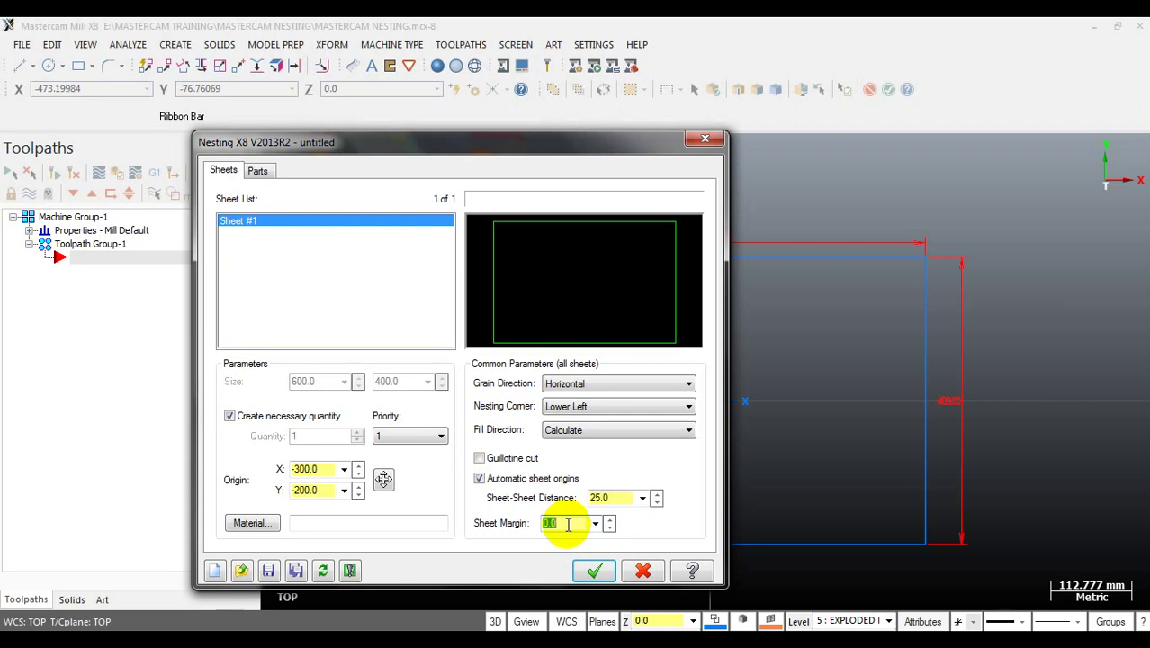
type("5")
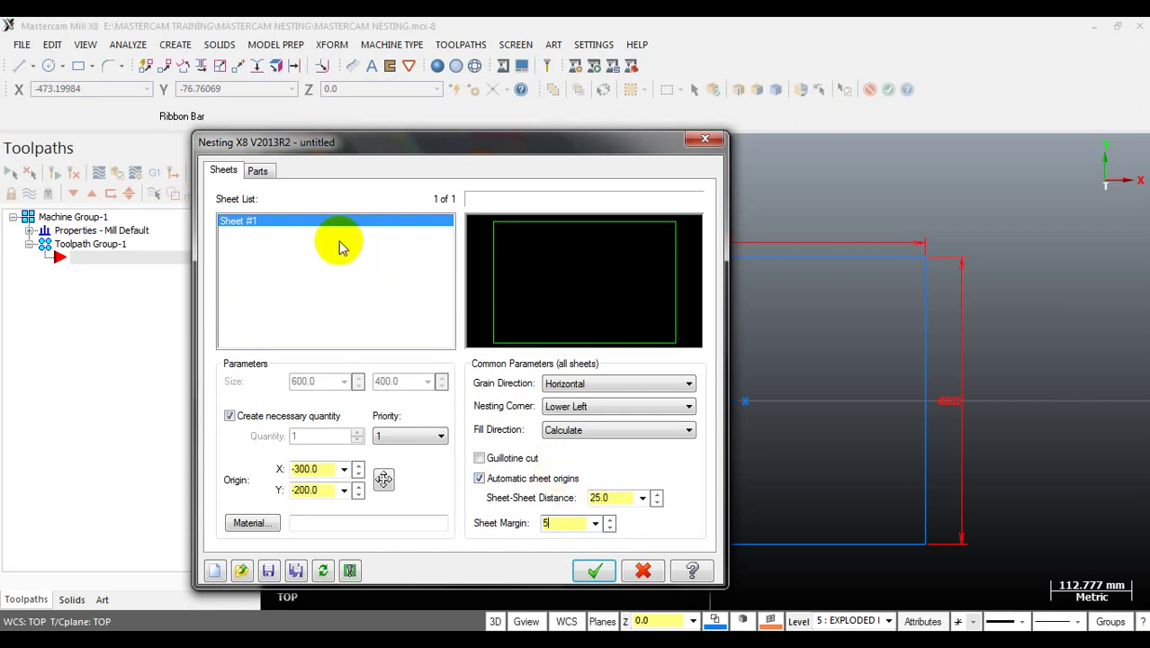
Start adding chained parts to the part list and chain the small front light square and the red car body outline.
left_click(256, 171)
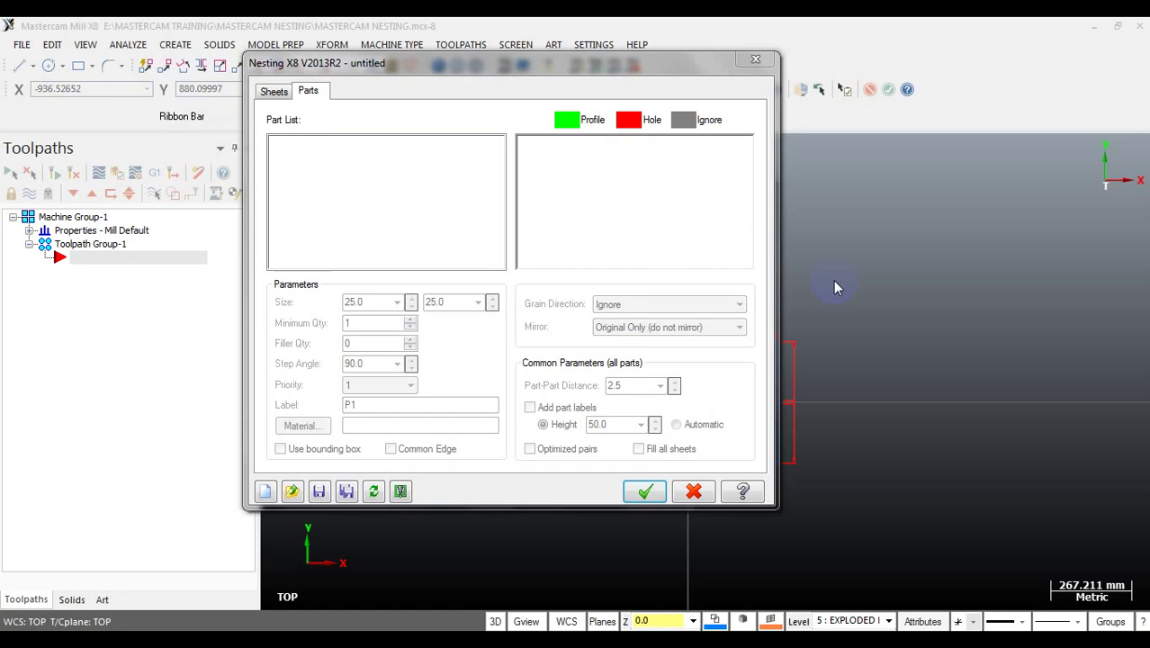
right_click(368, 173)
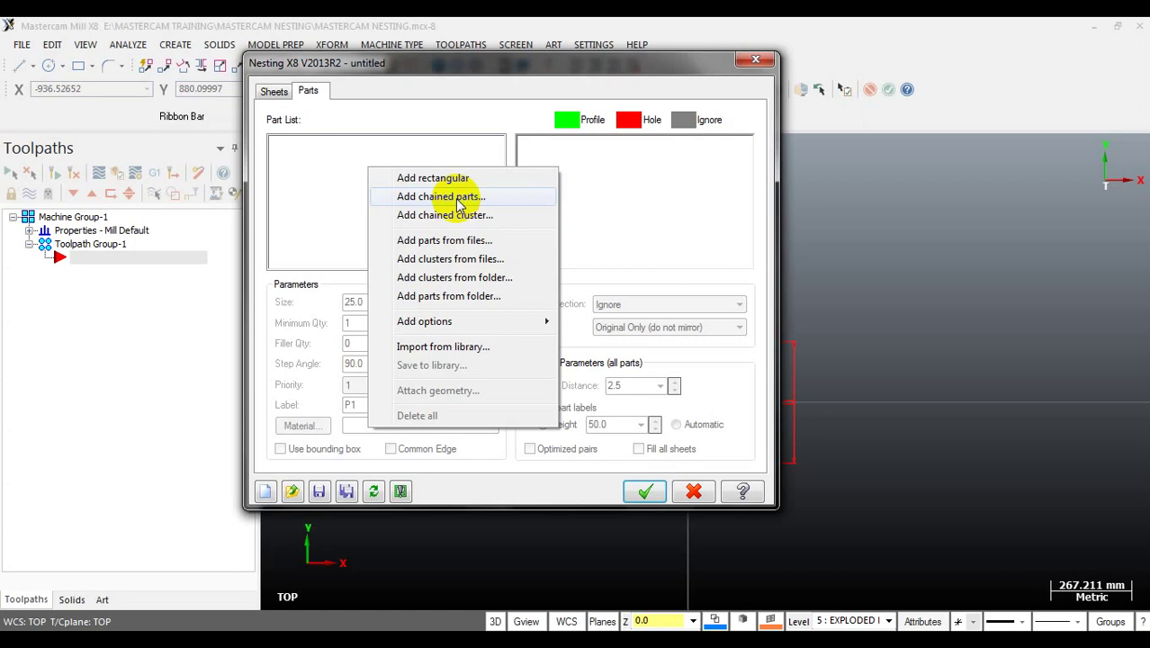
left_click(459, 197)
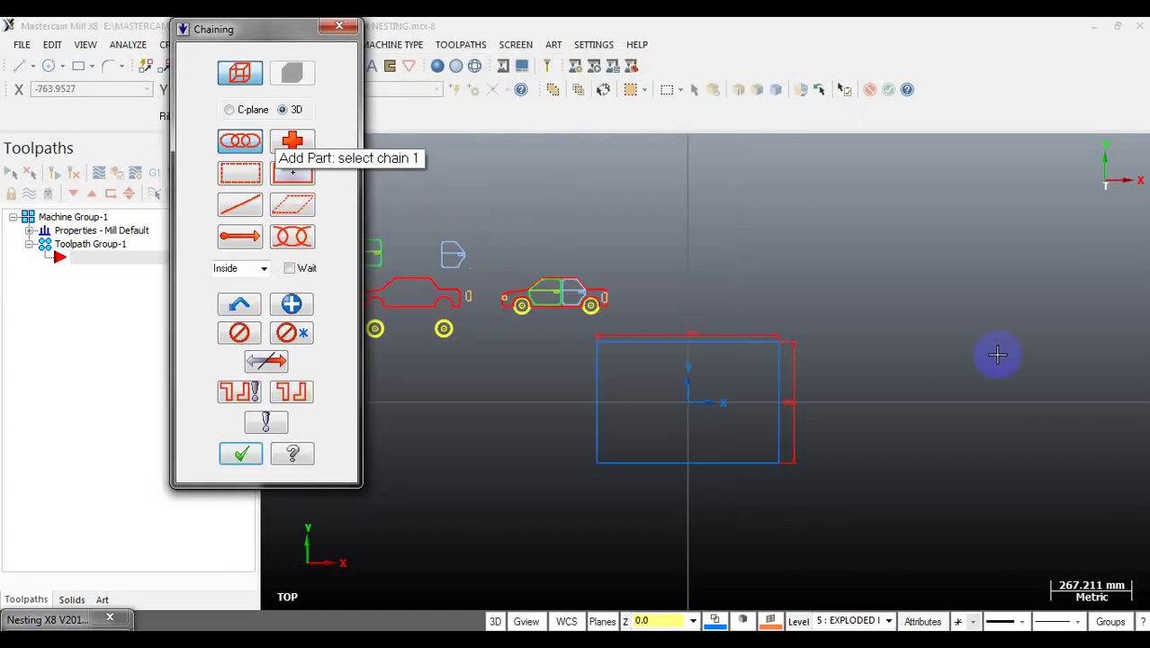
scroll(986, 303, "down", 4)
scroll(720, 311, "up", 4)
scroll(677, 319, "up", 5)
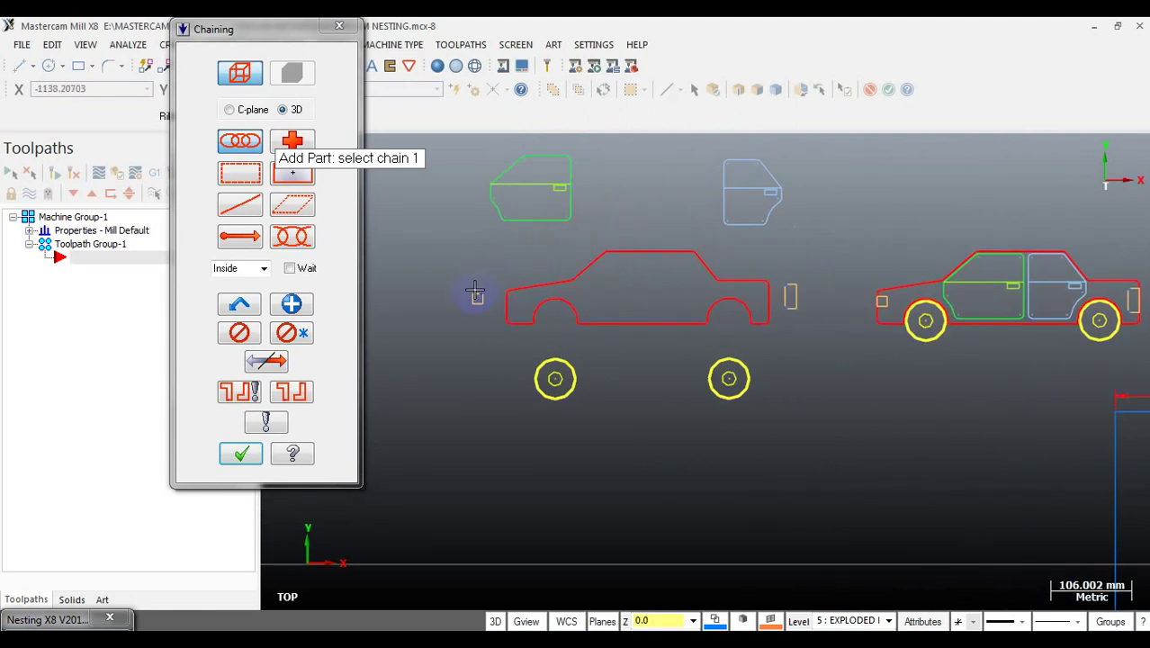
scroll(473, 290, "up", 3)
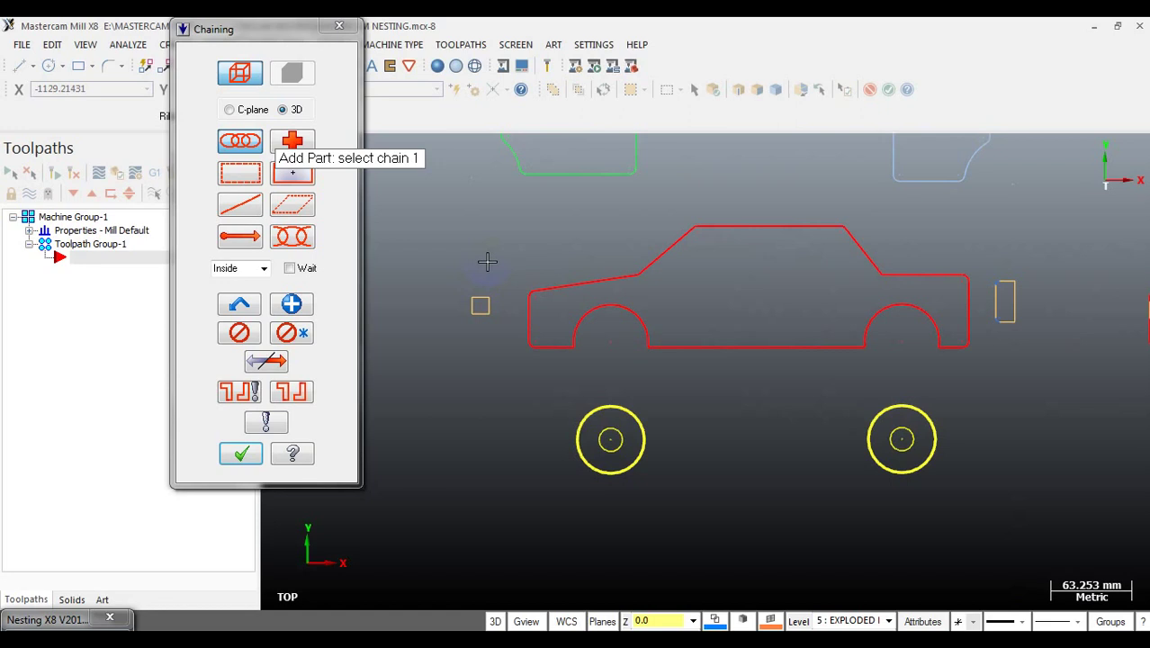
left_click(479, 299)
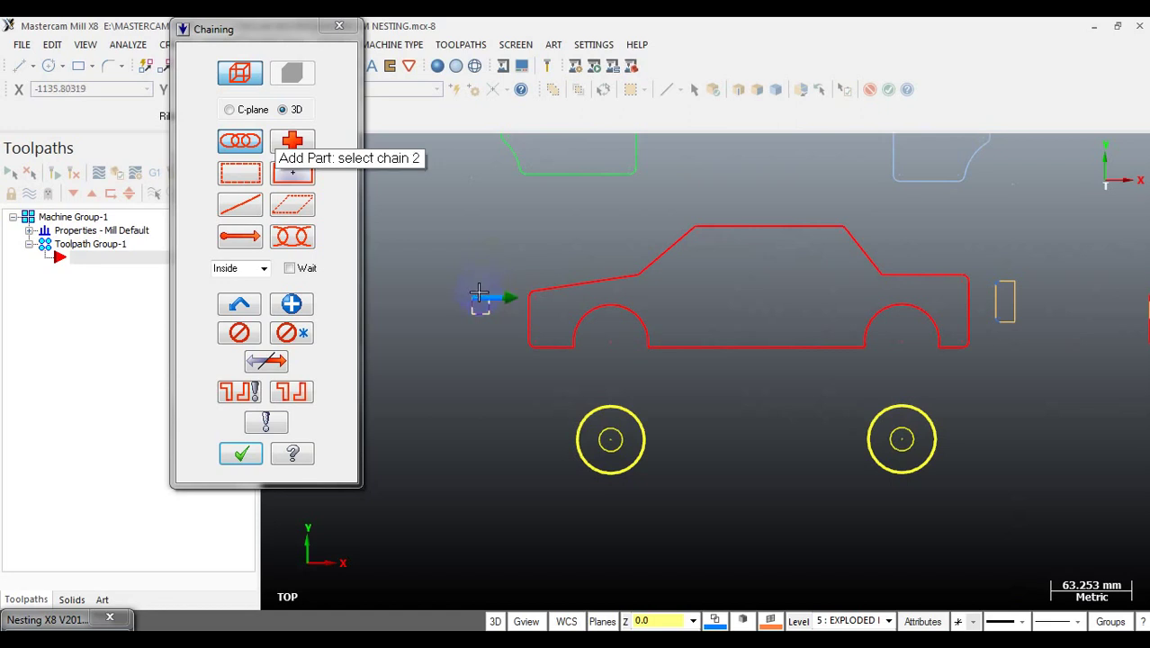
left_click(529, 315)
scroll(504, 306, "down", 1)
scroll(875, 303, "up", 1)
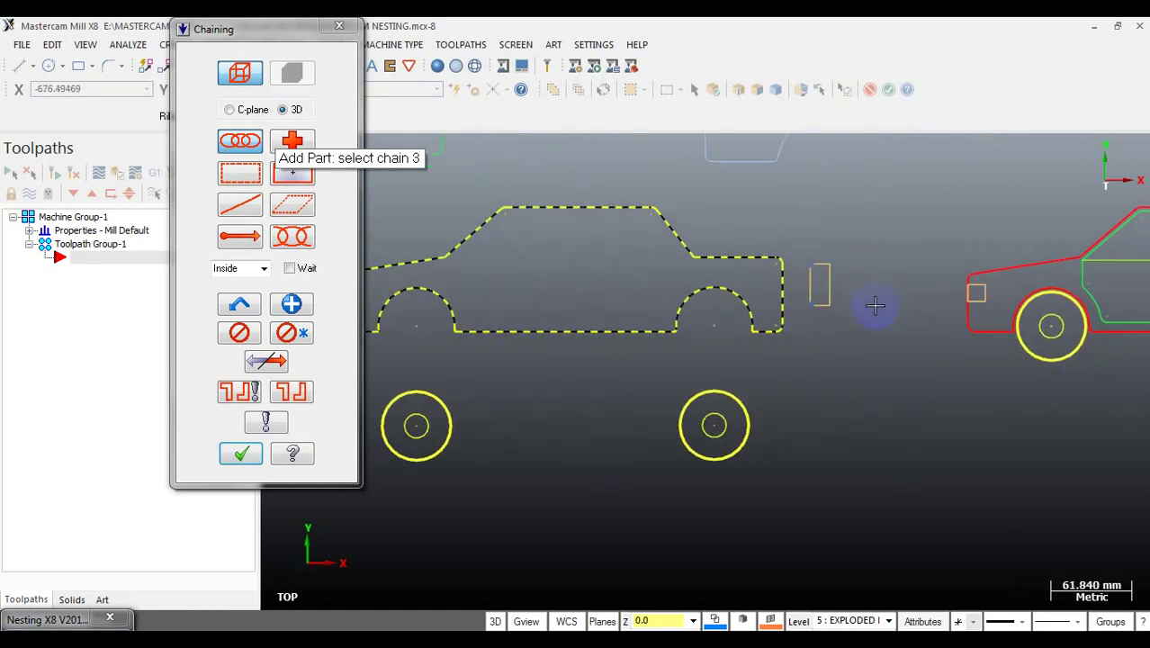
Chain the rear light rectangle behind the car body and accept the selected chains as nesting parts.
left_click(833, 274)
scroll(868, 289, "down", 1)
scroll(389, 290, "up", 1)
scroll(389, 290, "up", 2)
scroll(389, 264, "down", 2)
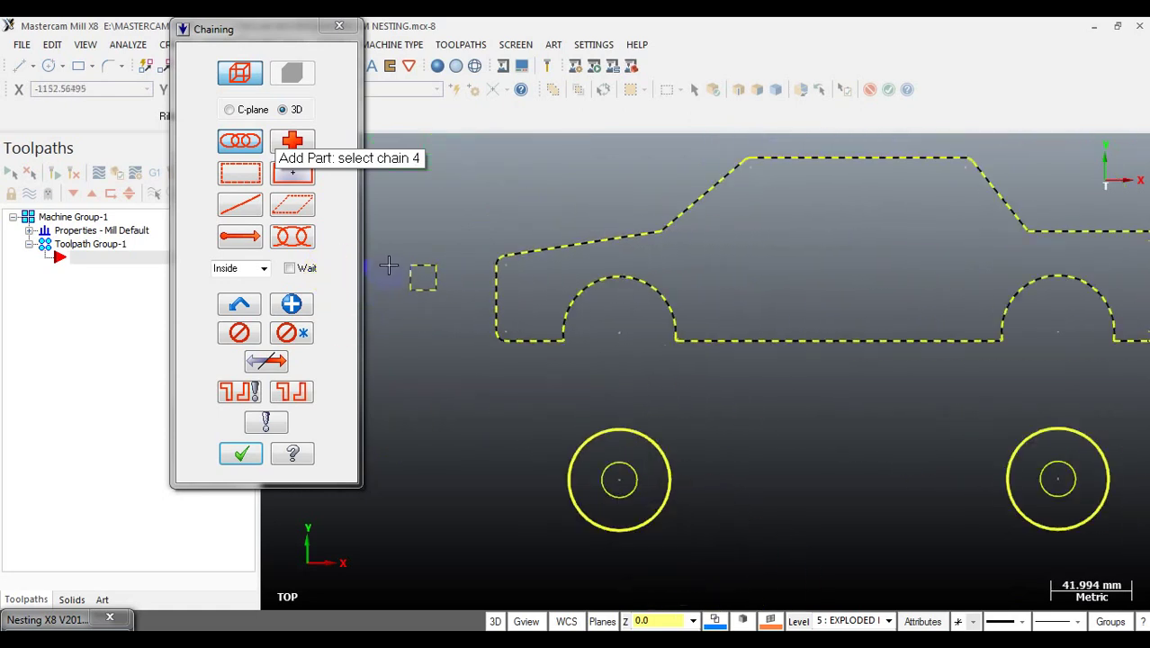
scroll(389, 265, "down", 1)
scroll(629, 262, "down", 1)
scroll(900, 266, "down", 1)
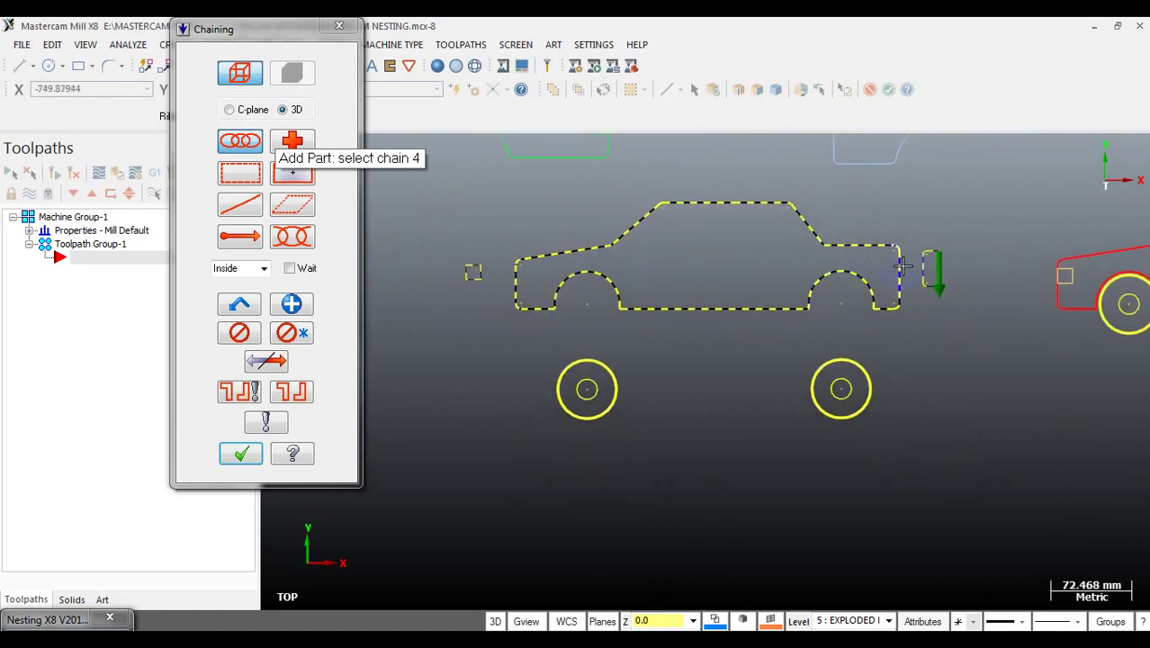
left_click(241, 454)
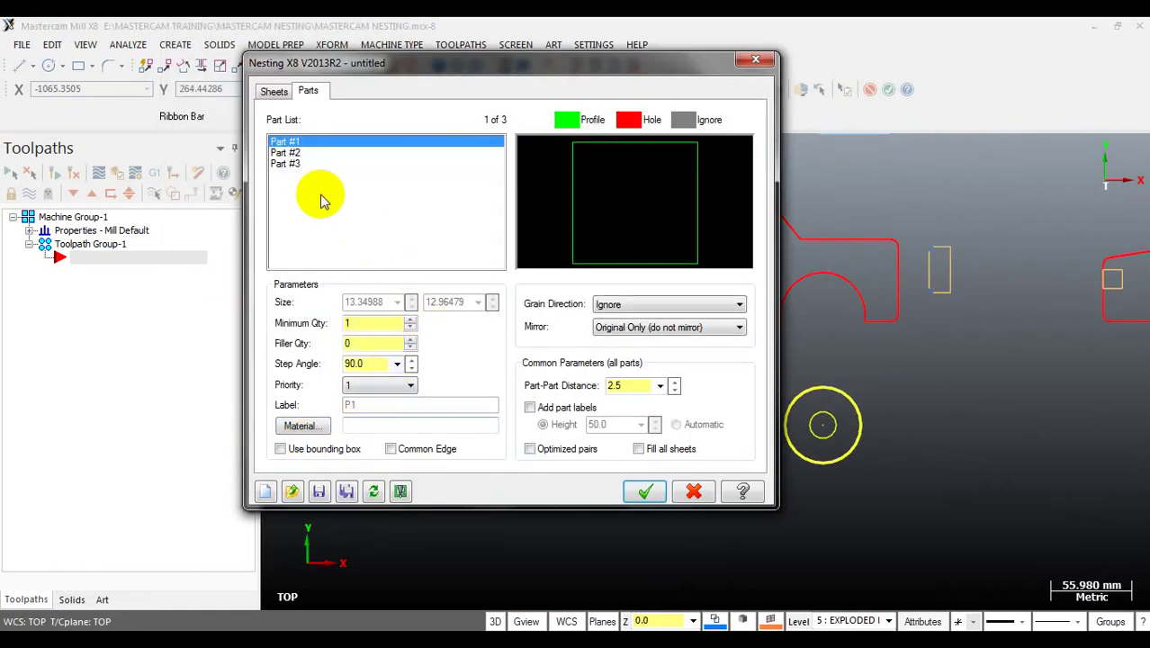
Check the profile previews of Part #1, Part #2 and Part #3 in the part list.
left_click(285, 153)
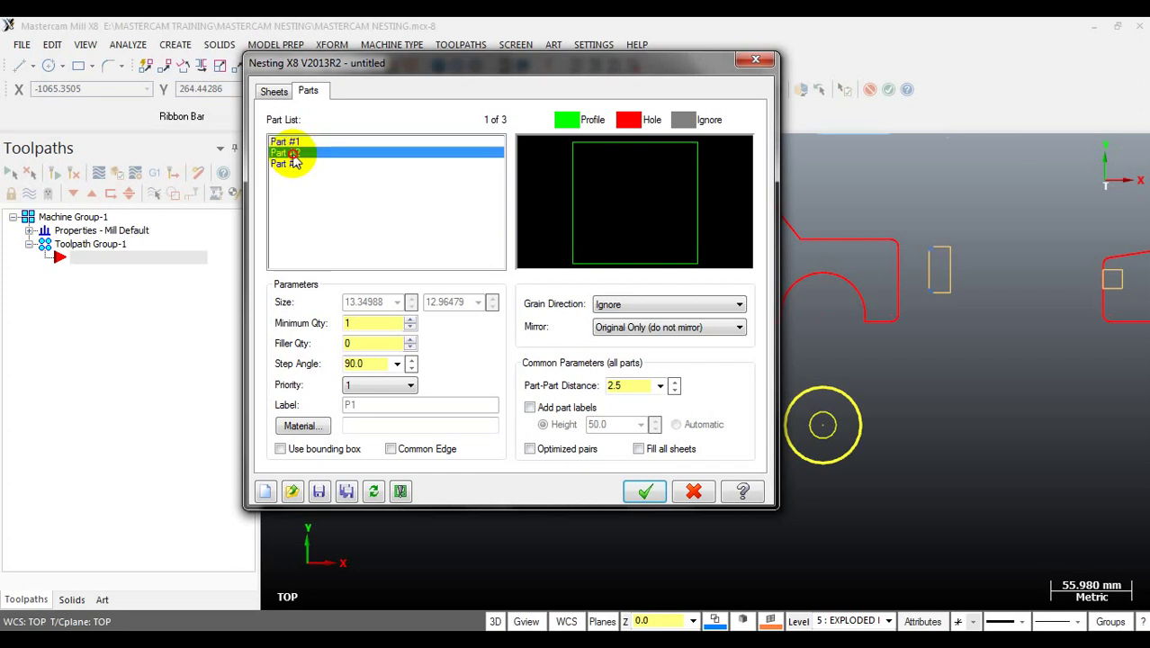
left_click(285, 164)
left_click(285, 142)
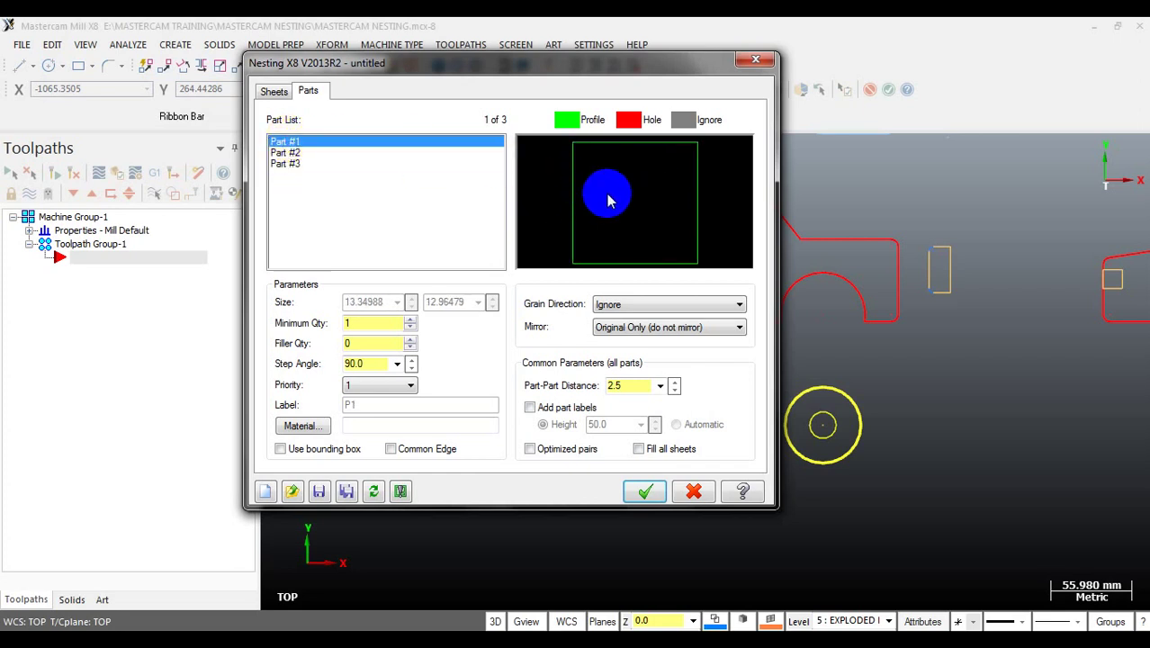
left_click(290, 153)
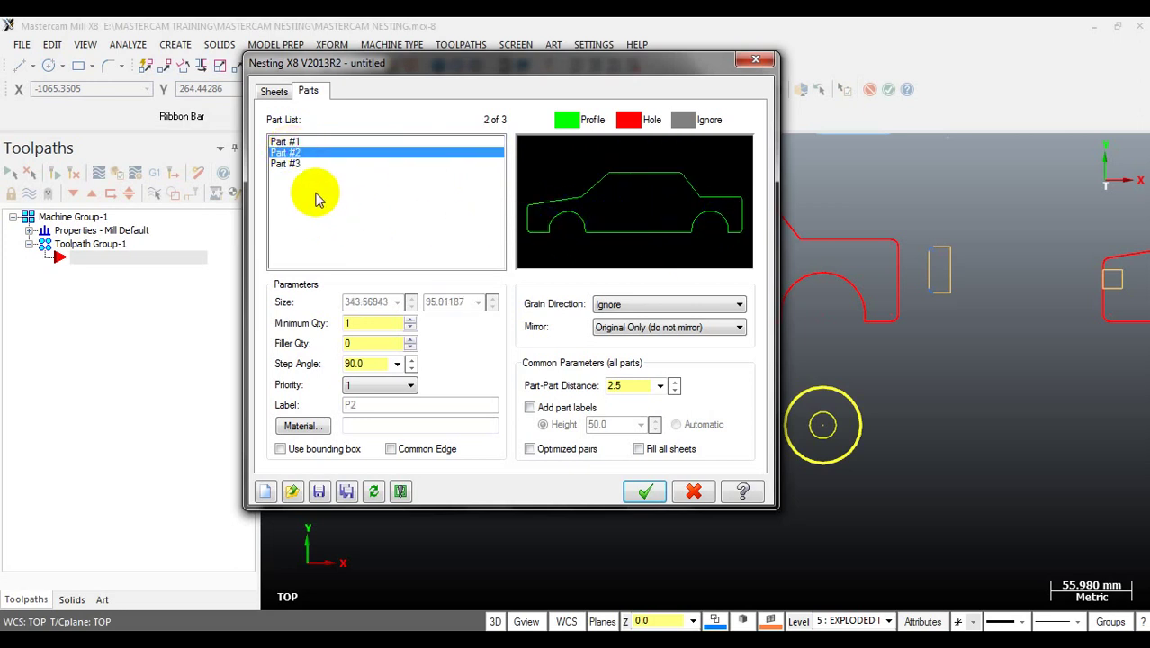
left_click(297, 164)
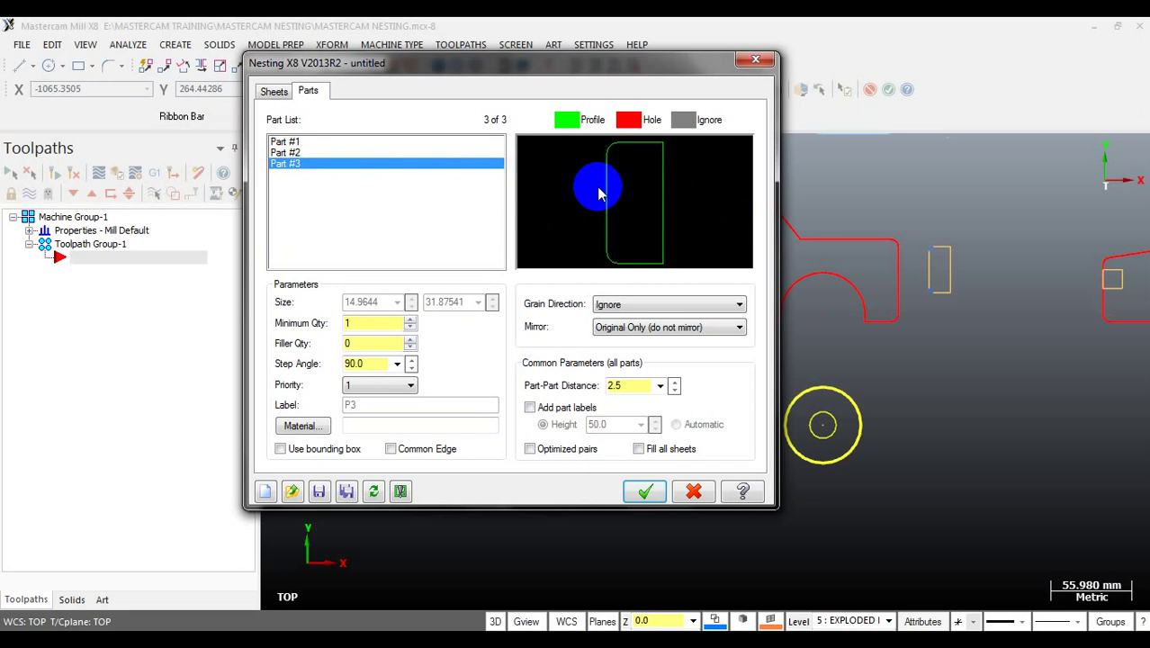
Start adding a chained cluster and chain the outer outline of the exploded green door, ending the chain at the branch point.
right_click(340, 185)
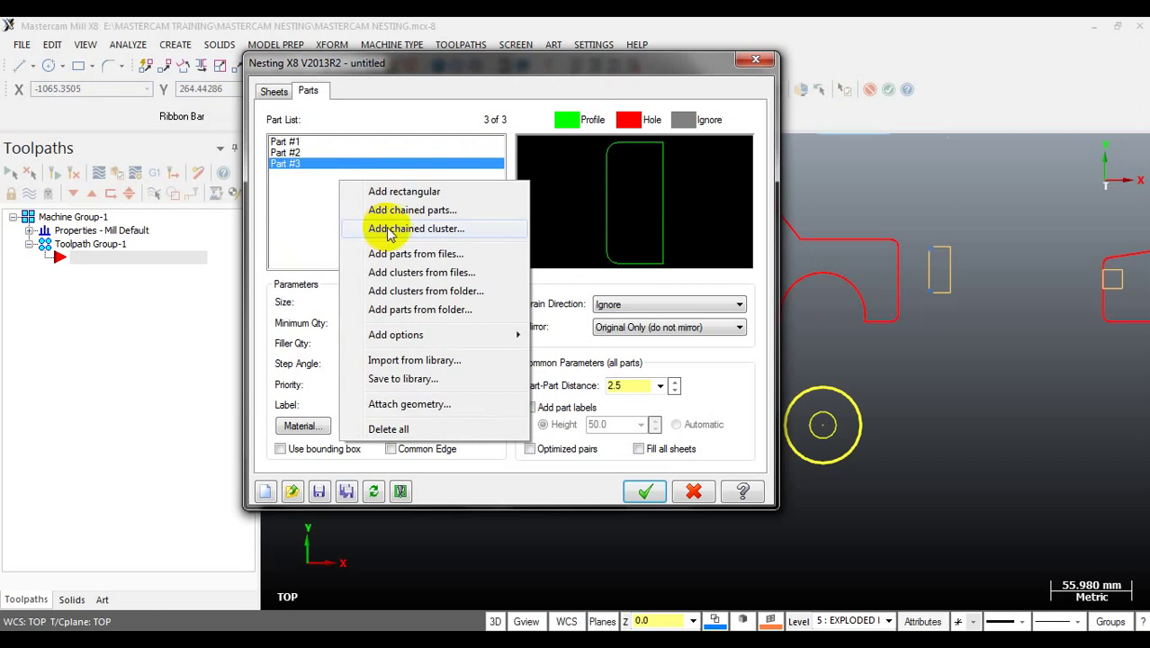
left_click(442, 234)
scroll(747, 352, "down", 4)
scroll(802, 200, "up", 3)
scroll(585, 270, "up", 1)
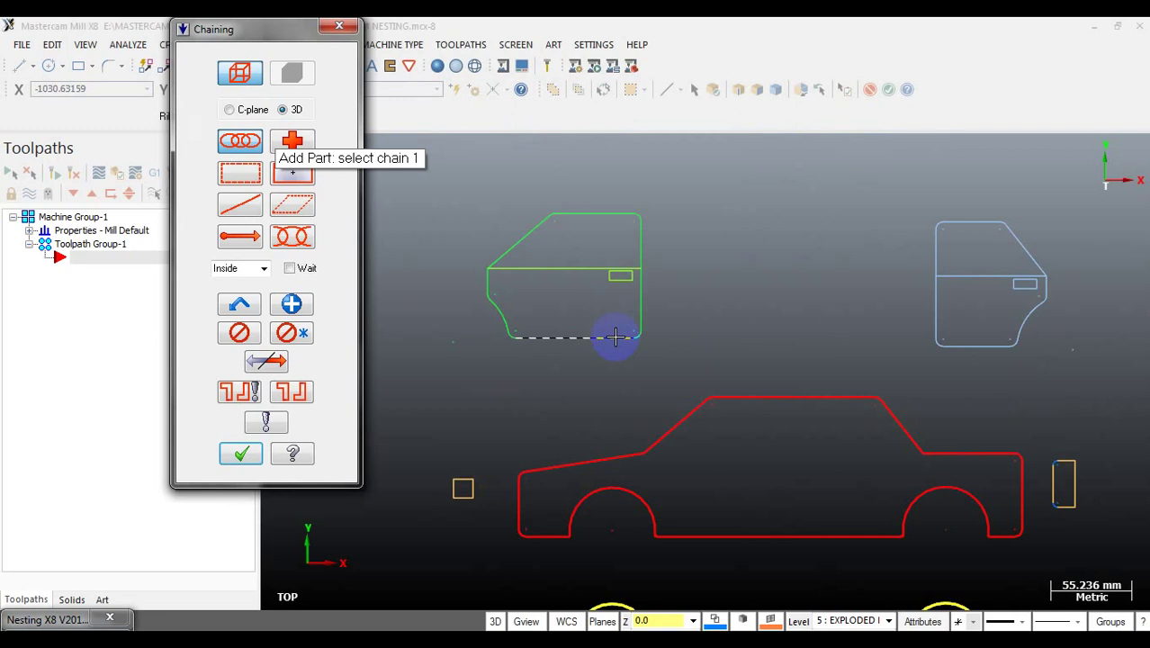
scroll(528, 231, "down", 2)
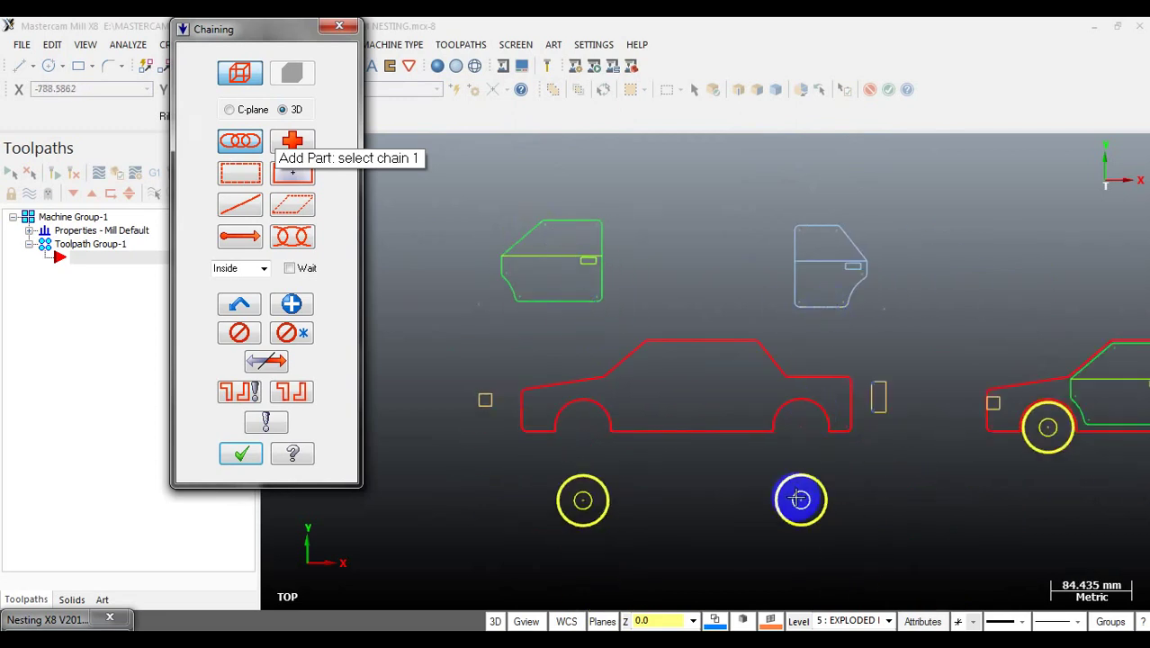
scroll(801, 495, "up", 1)
scroll(495, 229, "down", 1)
scroll(481, 180, "up", 4)
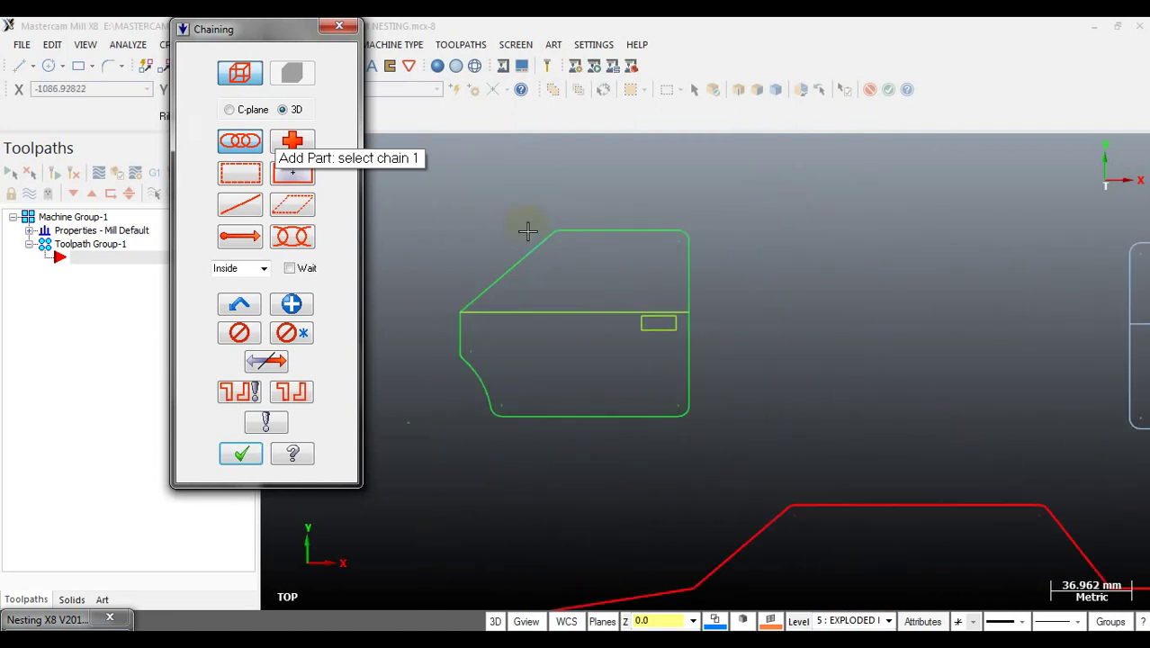
mouse_move(601, 369)
left_mouse_down()
mouse_move(603, 411)
mouse_move(621, 436)
mouse_move(634, 430)
mouse_move(483, 334)
left_mouse_up()
left_click(482, 288)
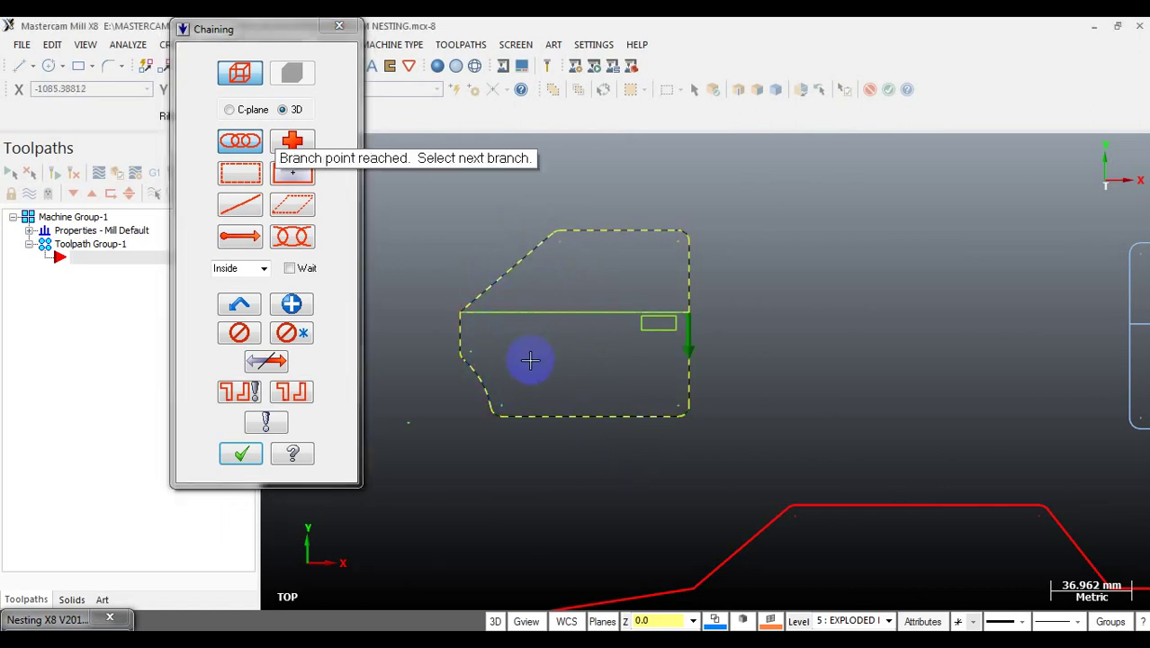
left_click(290, 303)
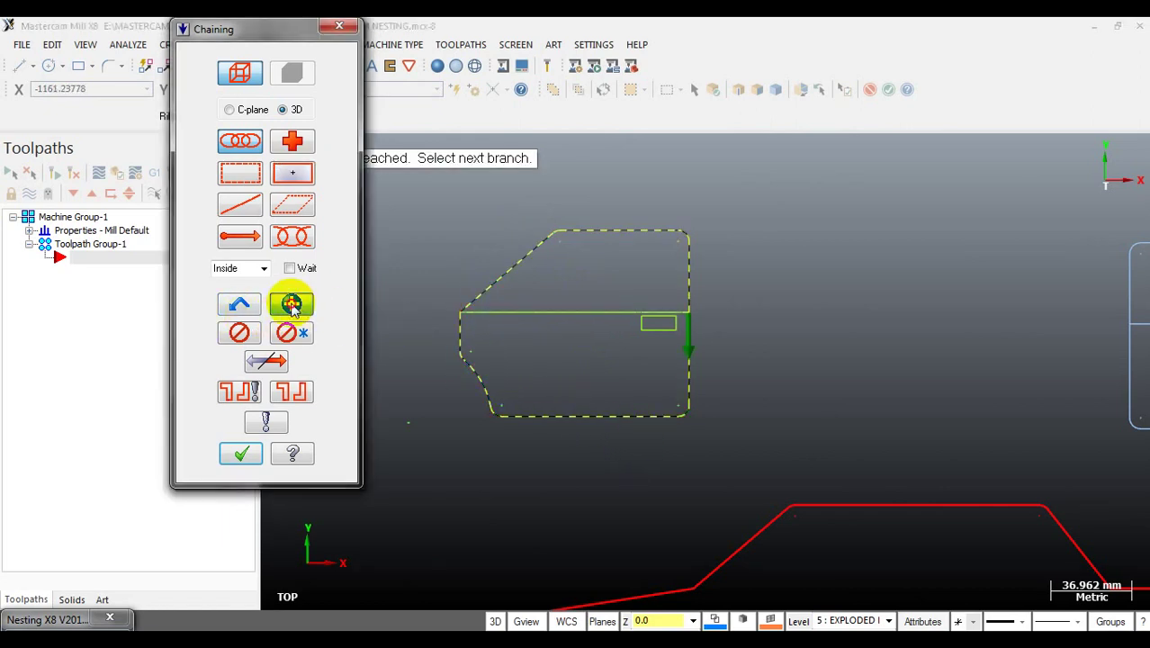
Chain the horizontal line across the green door for the cluster and end the chain at its branch point.
left_click(516, 327)
left_click(693, 345)
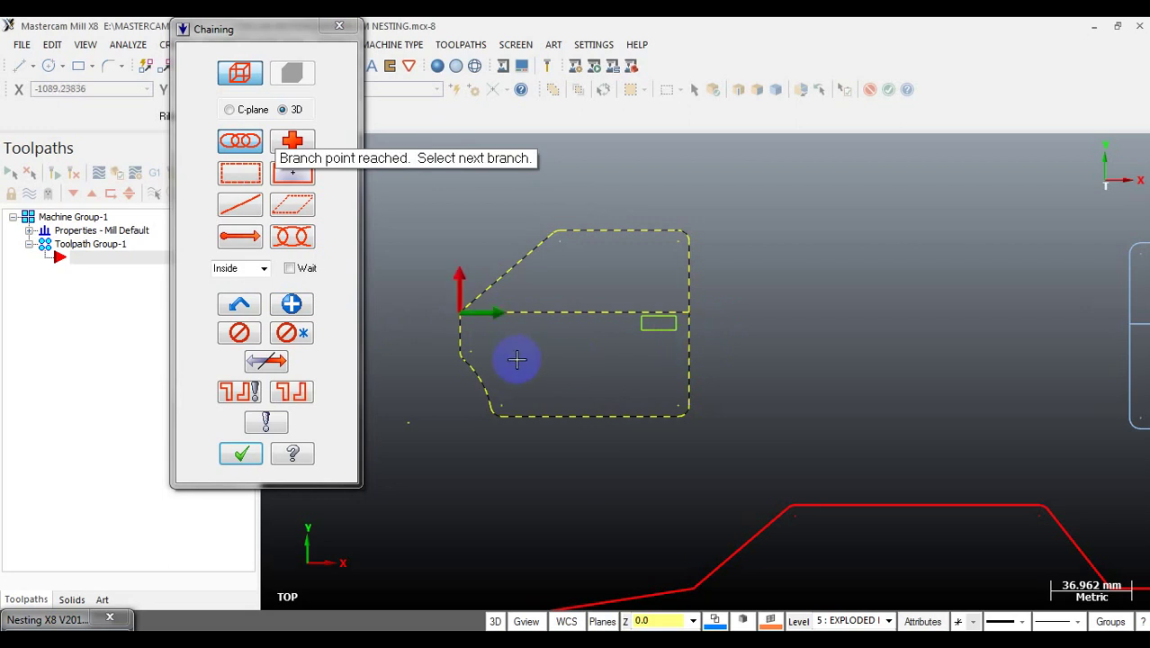
left_click(291, 303)
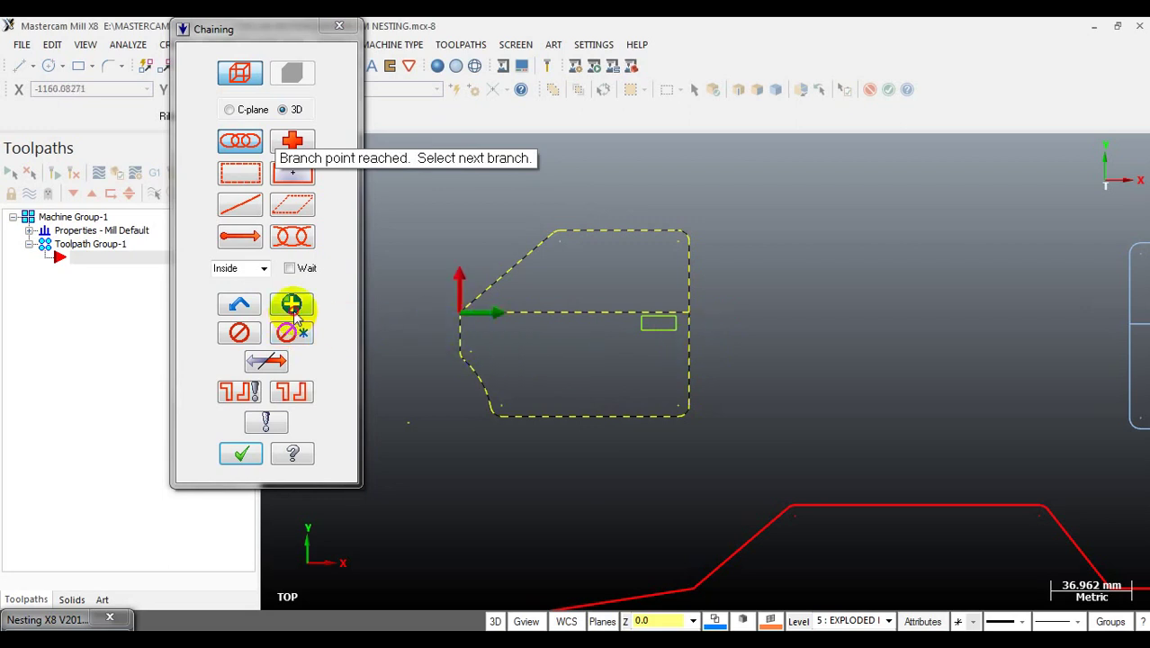
Chain the small handle rectangle of the green door, accept the cluster as a nesting part and check its preview.
left_click(662, 333)
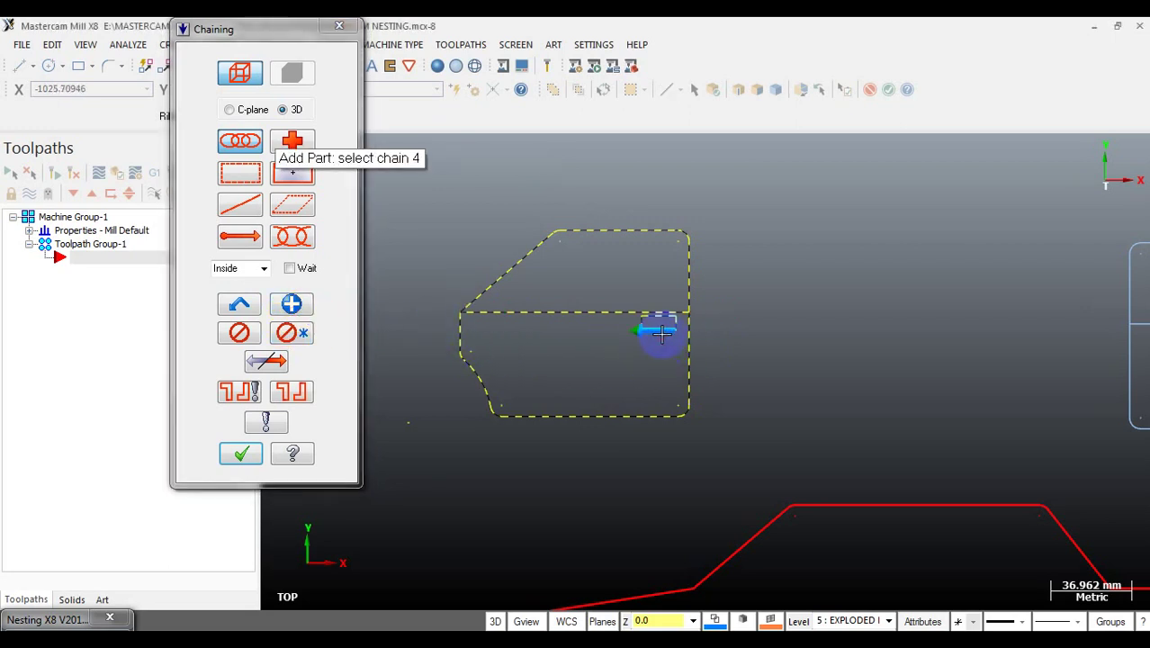
scroll(571, 171, "down", 1)
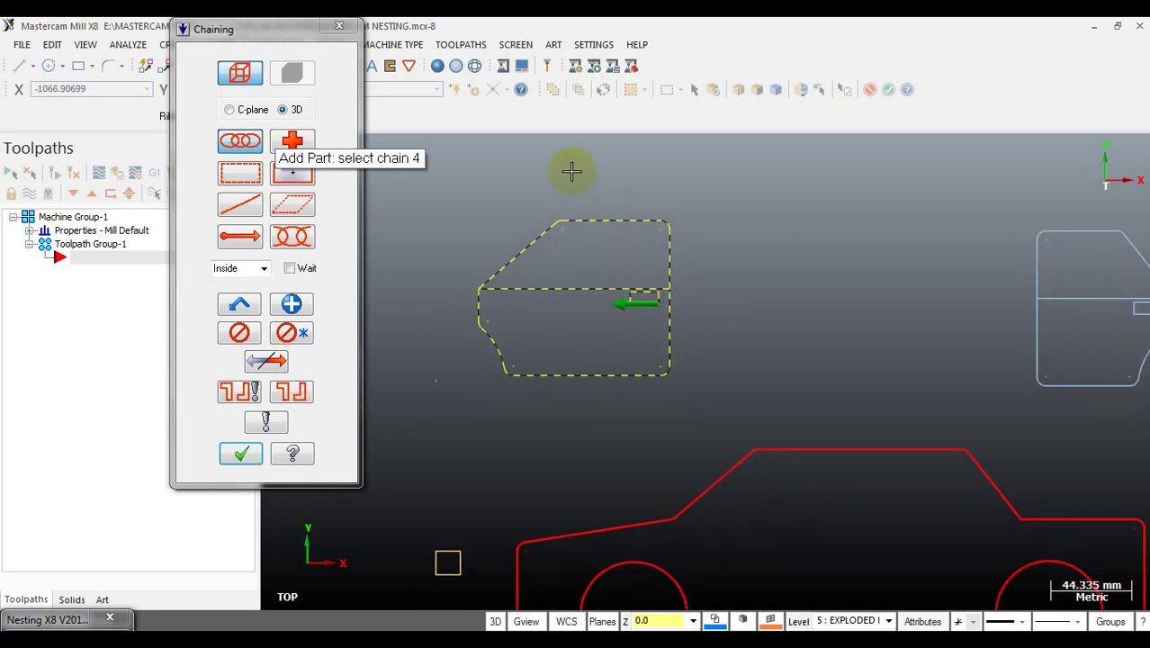
scroll(457, 225, "down", 3)
scroll(596, 290, "up", 1)
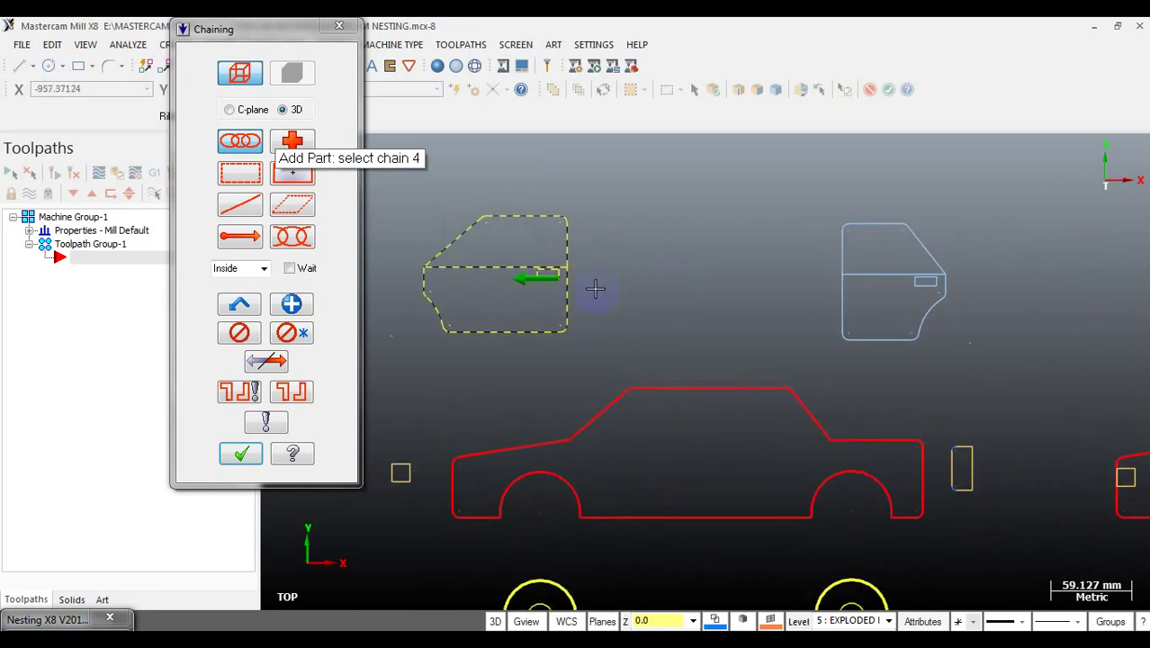
left_click(241, 454)
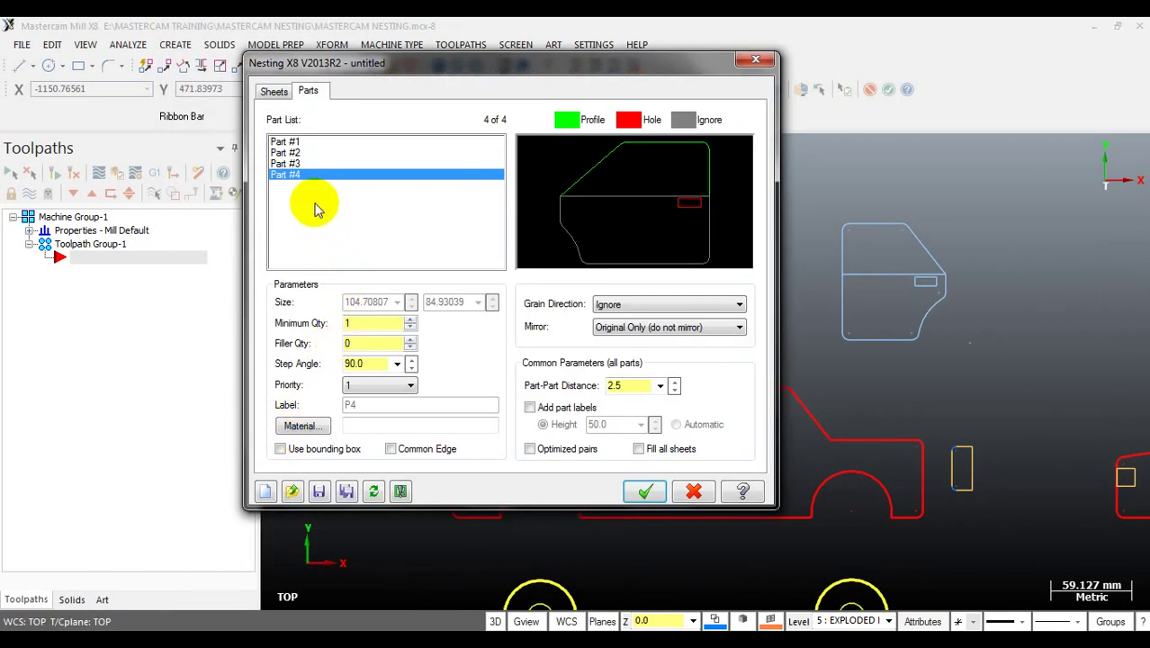
left_click(288, 164)
left_click(286, 174)
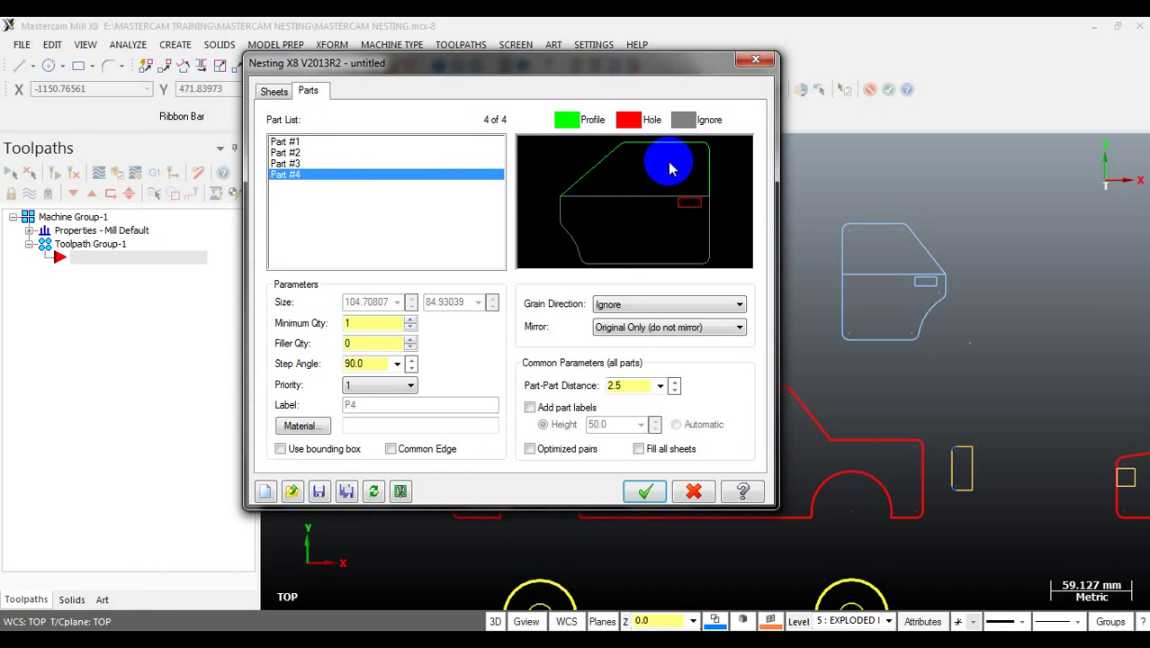
Start another chained cluster and chain the outer outline of the exploded light-blue door, ending the chain at the branch point.
right_click(329, 194)
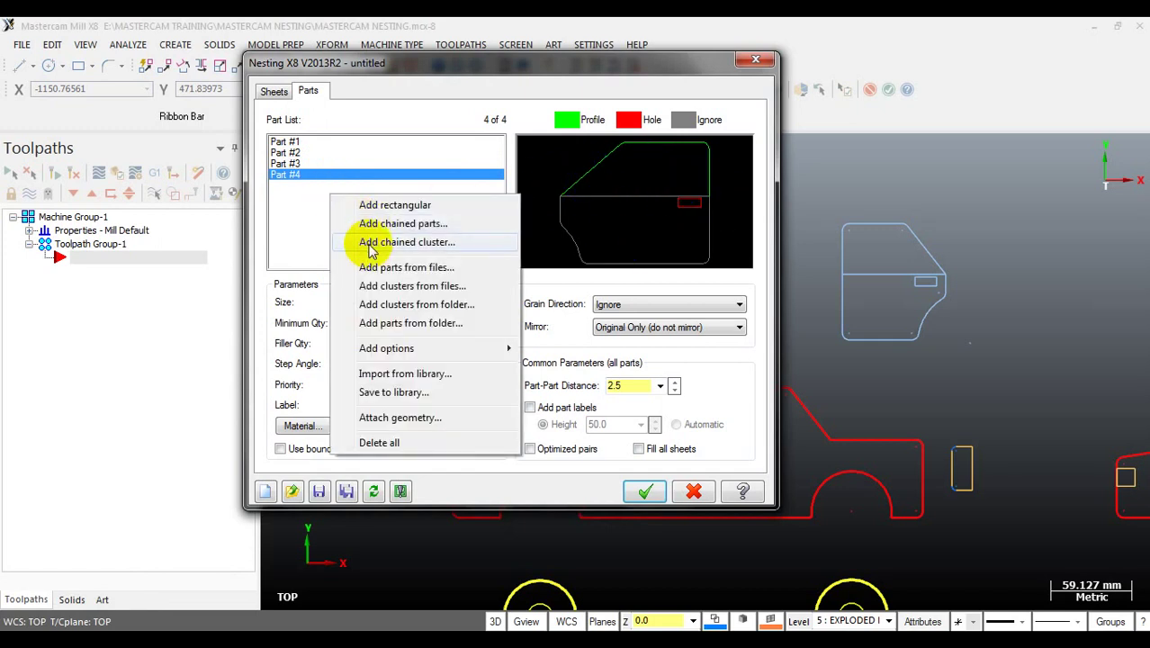
left_click(371, 241)
scroll(990, 350, "up", 1)
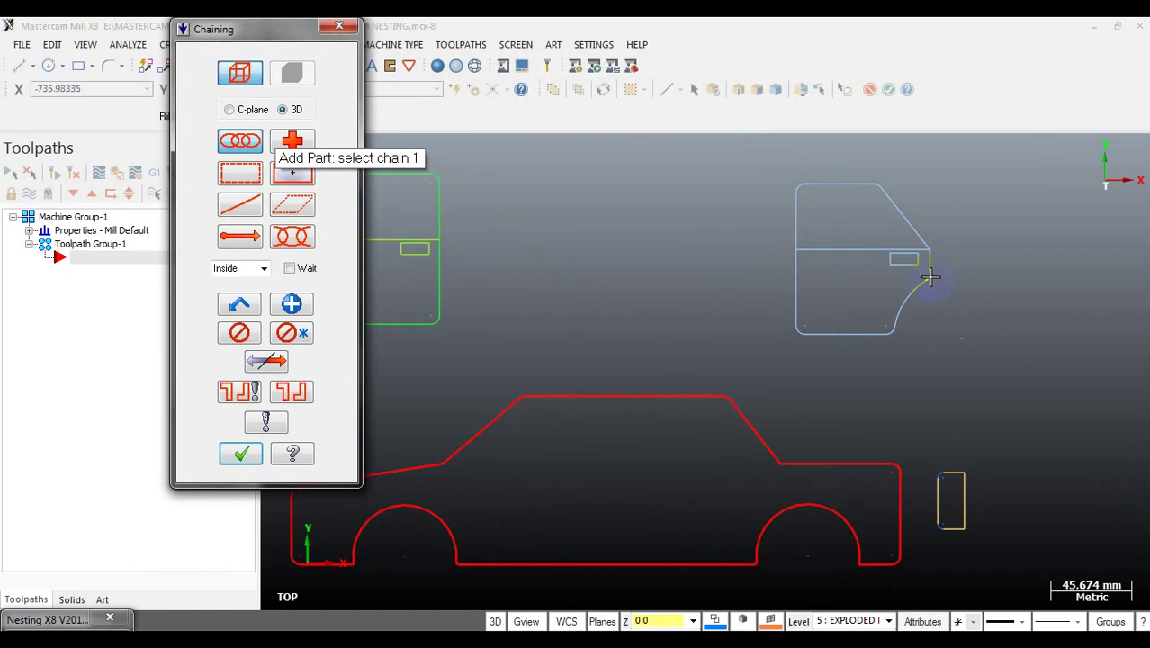
left_click(929, 279)
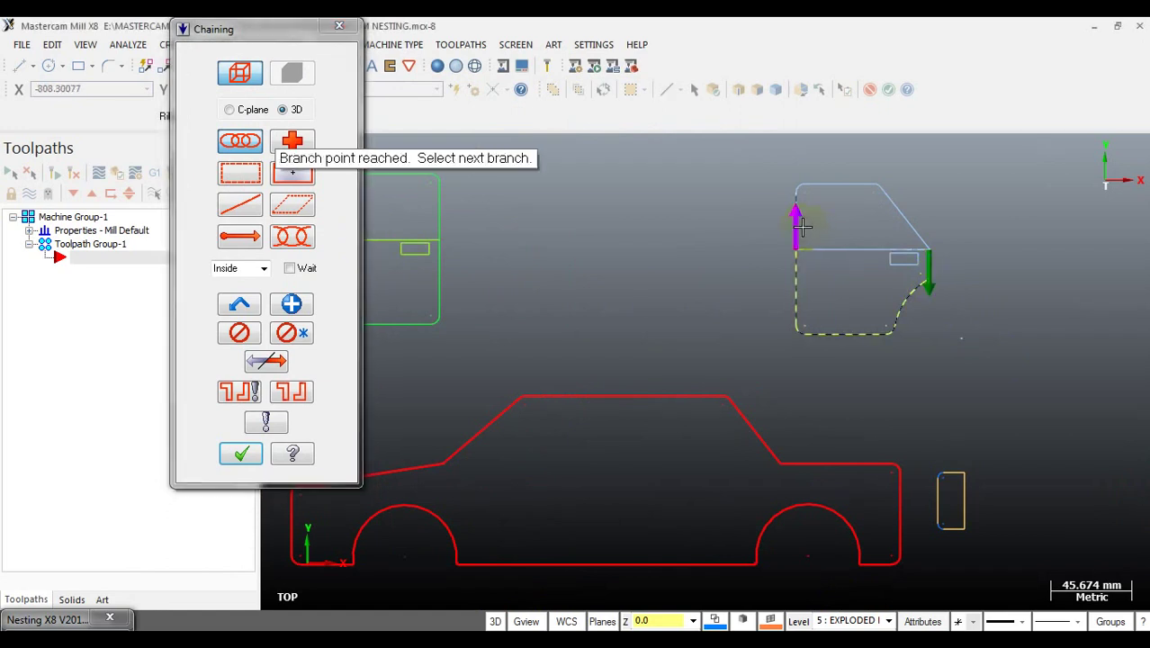
left_click(291, 303)
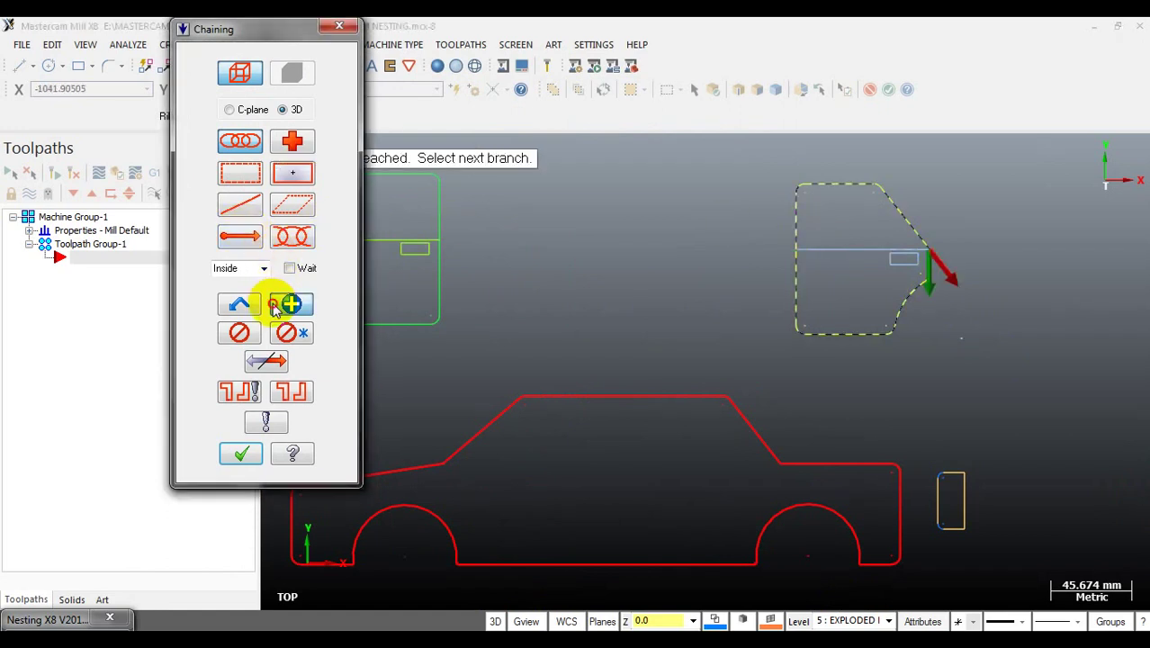
Add the light-blue door's horizontal line and small handle rectangle to the cluster and accept it as a nesting part.
left_click(855, 249)
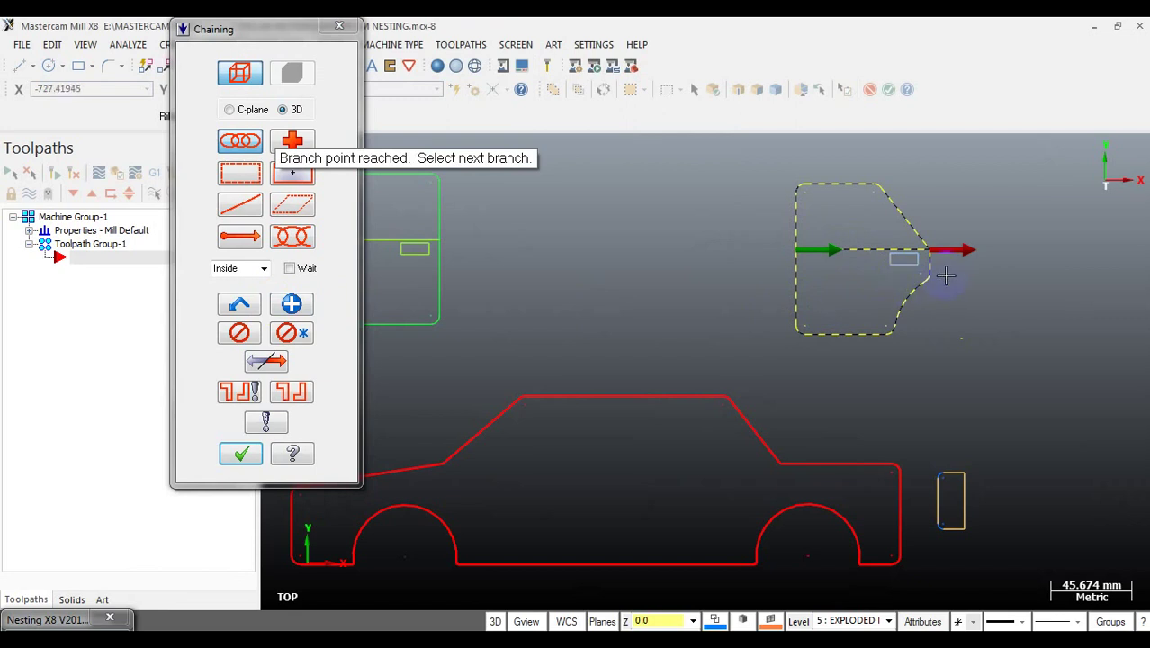
left_click(291, 303)
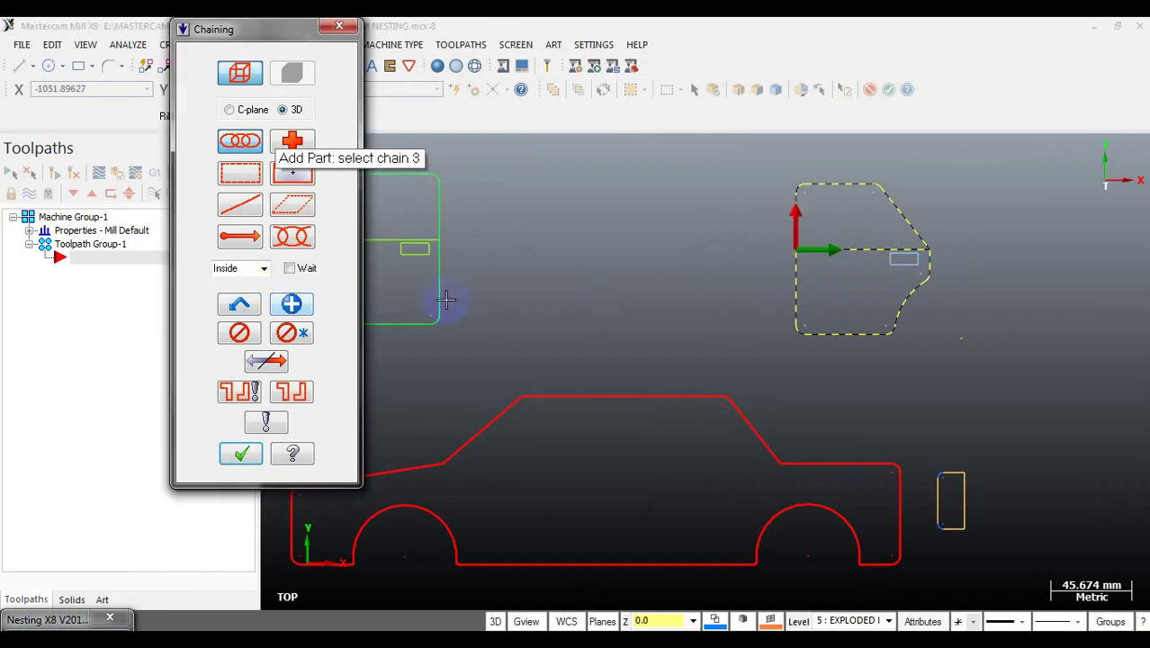
left_click(907, 290)
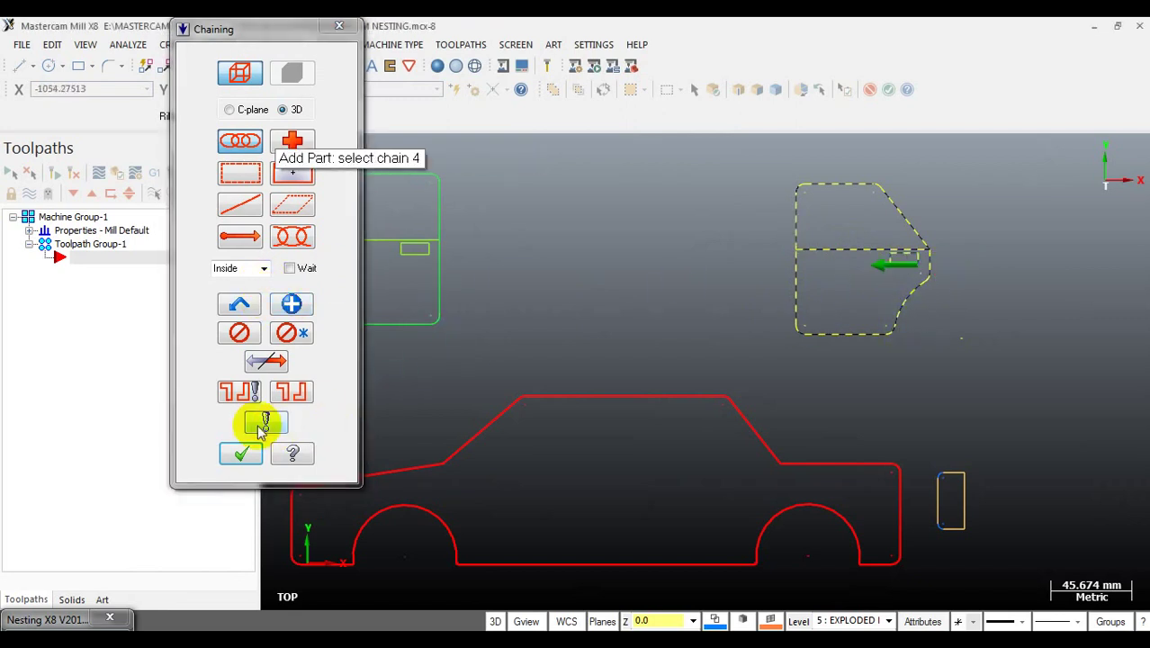
left_click(241, 454)
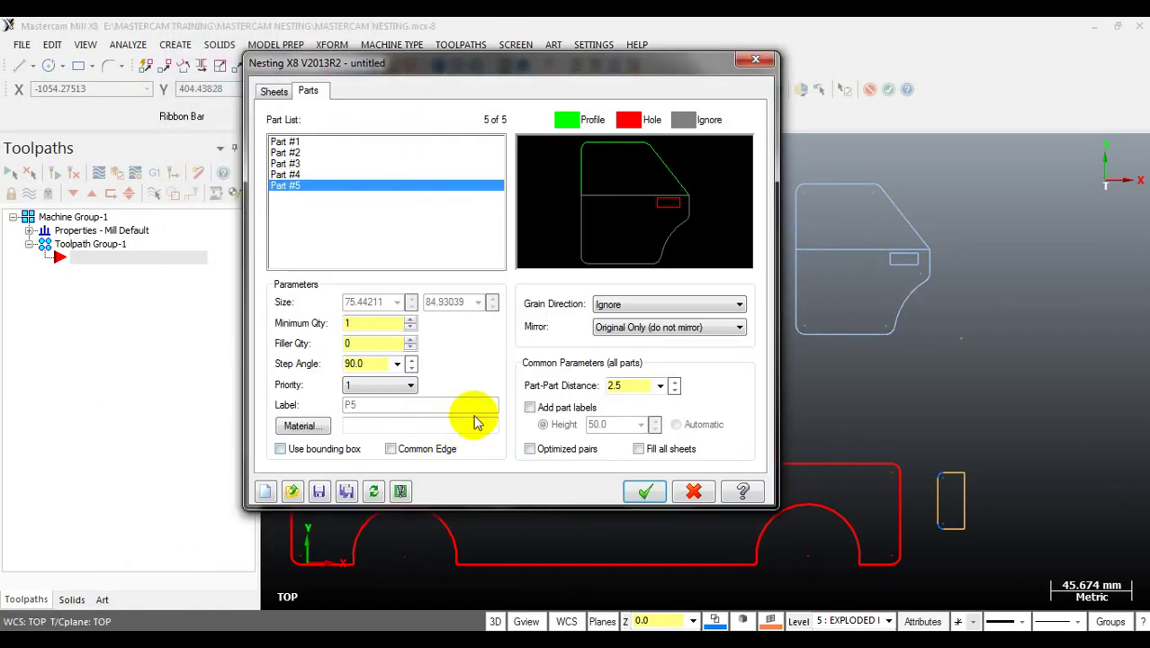
Review the profile previews of Part #1 through Part #5 in the part list.
left_click(285, 142)
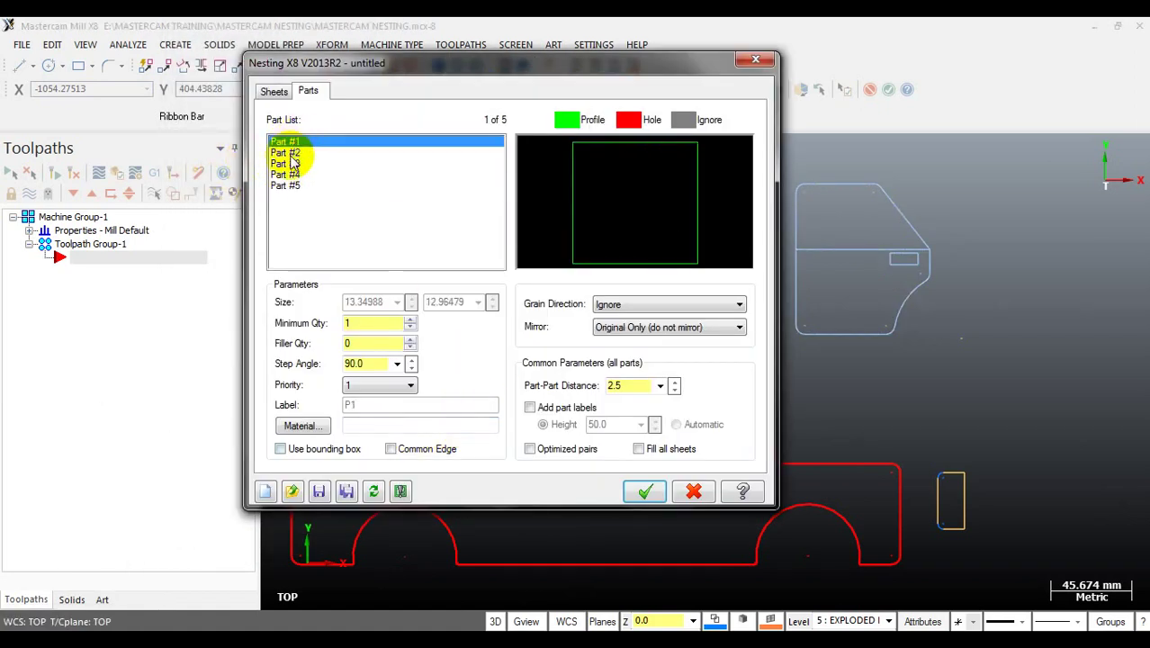
left_click(285, 153)
left_click(285, 163)
left_click(286, 175)
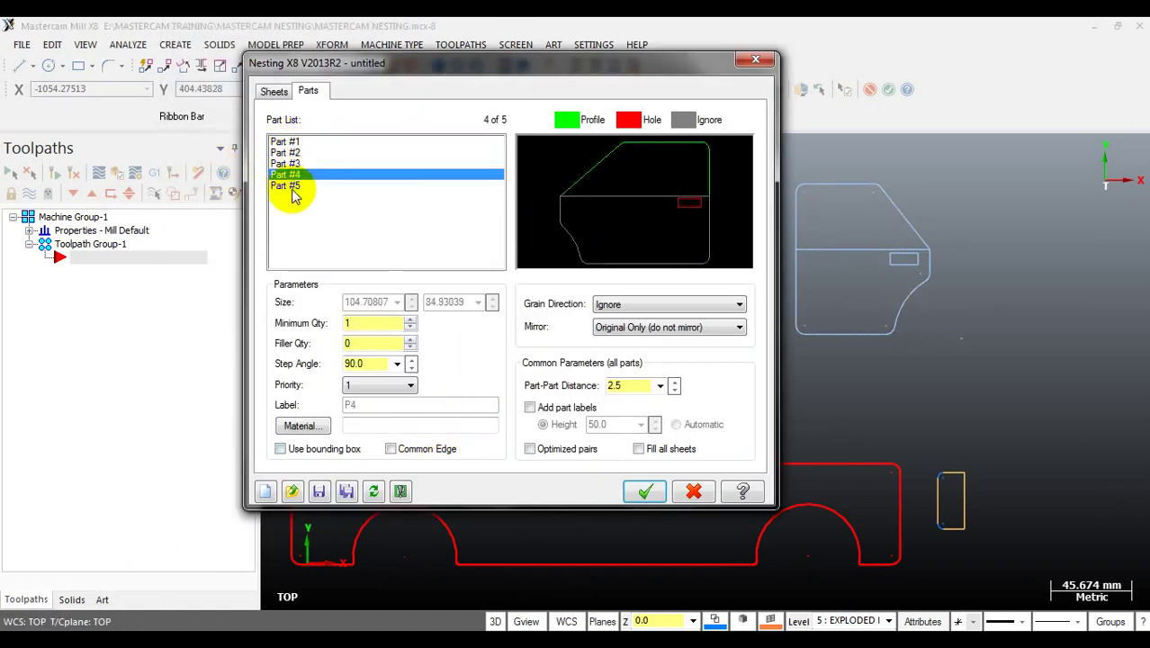
left_click(290, 185)
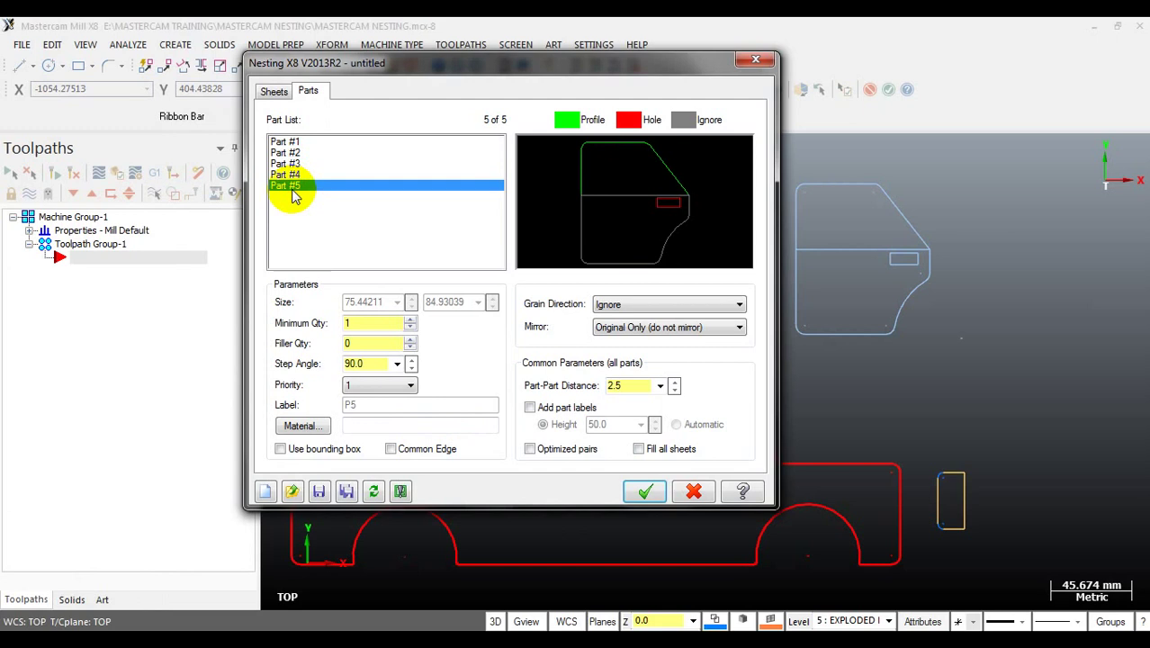
Add a chained cluster from the outer and inner circles of one yellow wheel below the car body.
right_click(301, 211)
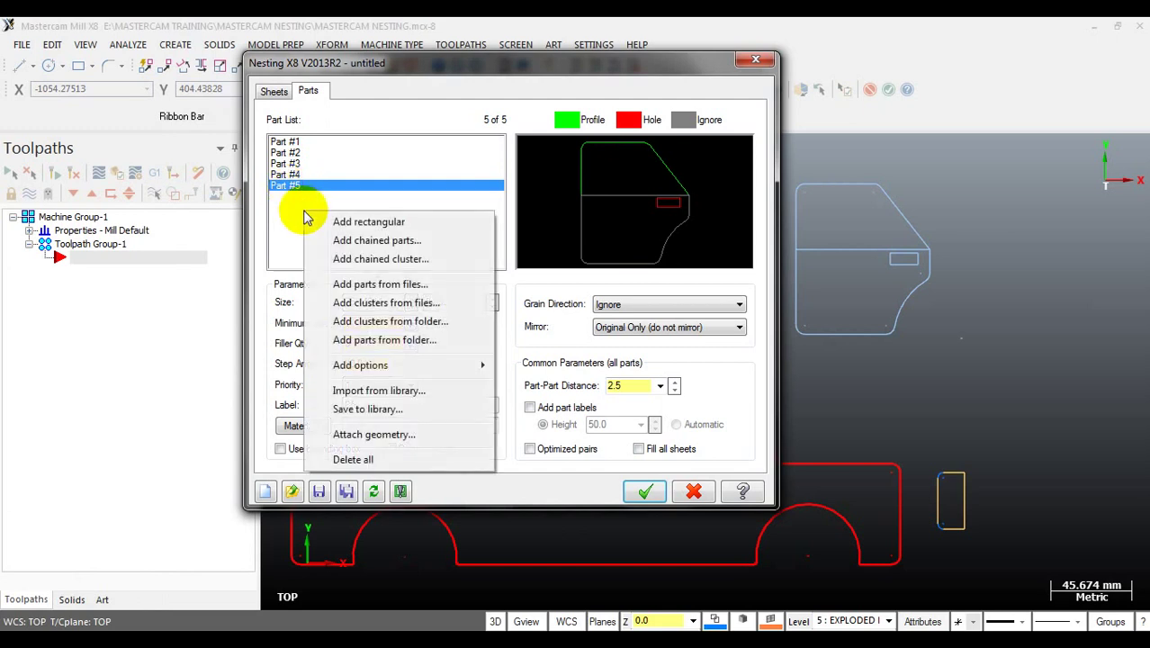
left_click(366, 260)
scroll(775, 457, "down", 2)
scroll(792, 504, "up", 5)
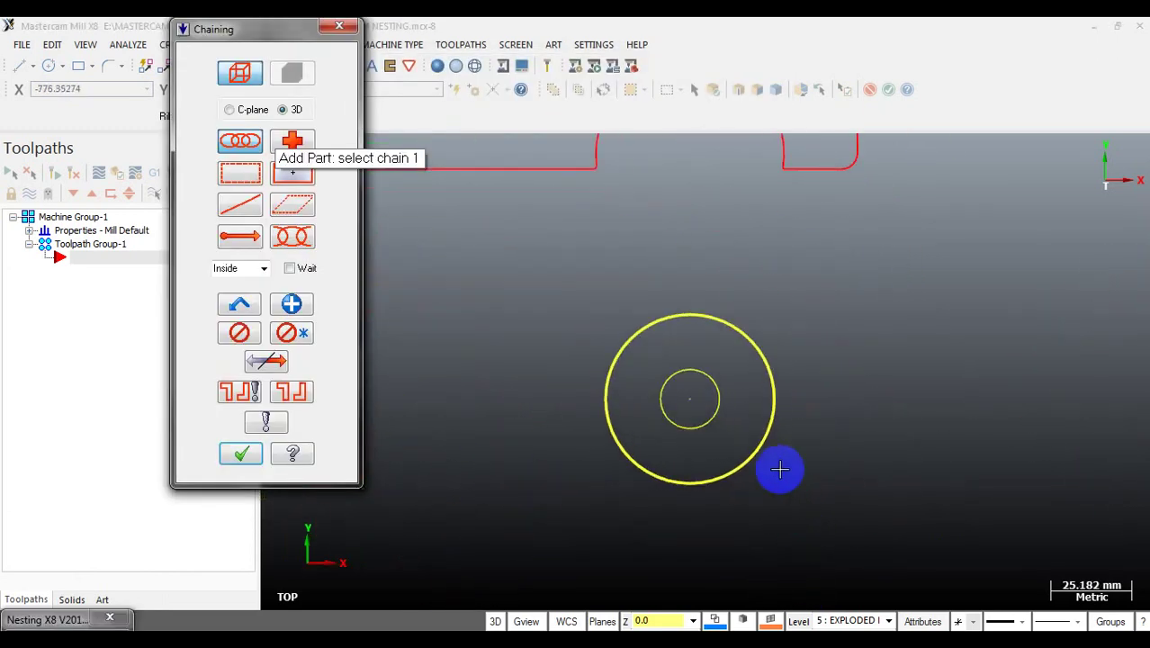
left_click(765, 436)
left_click(718, 411)
left_click(252, 457)
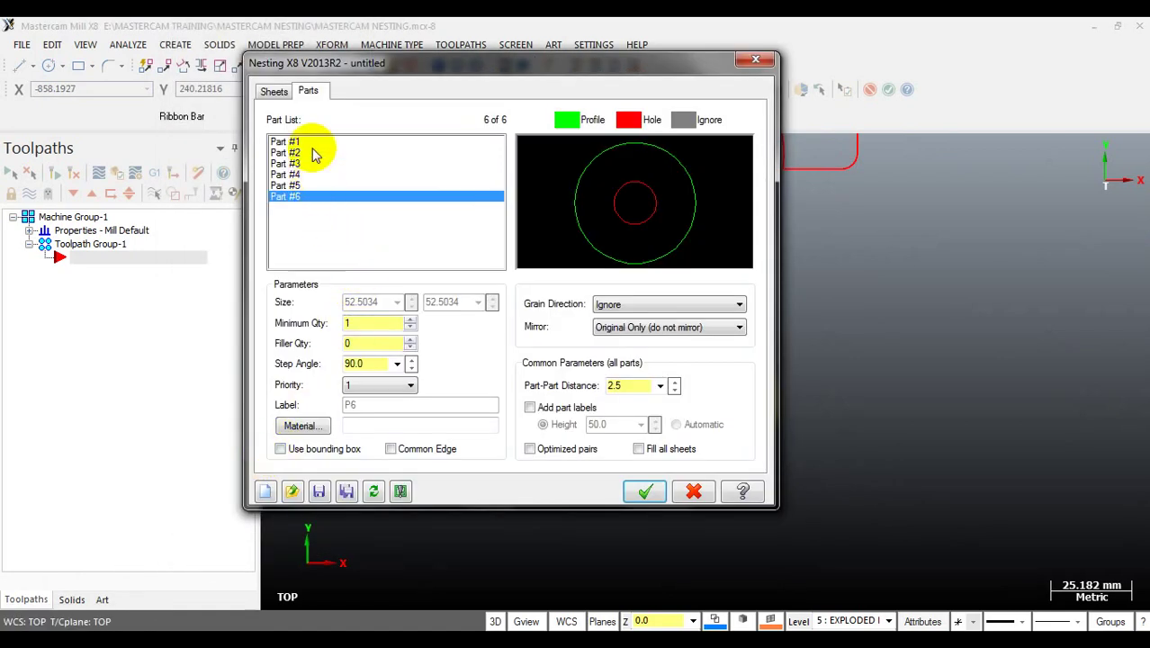
Examine the previews of Part #1 through Part #4 and the available options for adding parts.
left_click(299, 142)
left_click(310, 153)
left_click(304, 164)
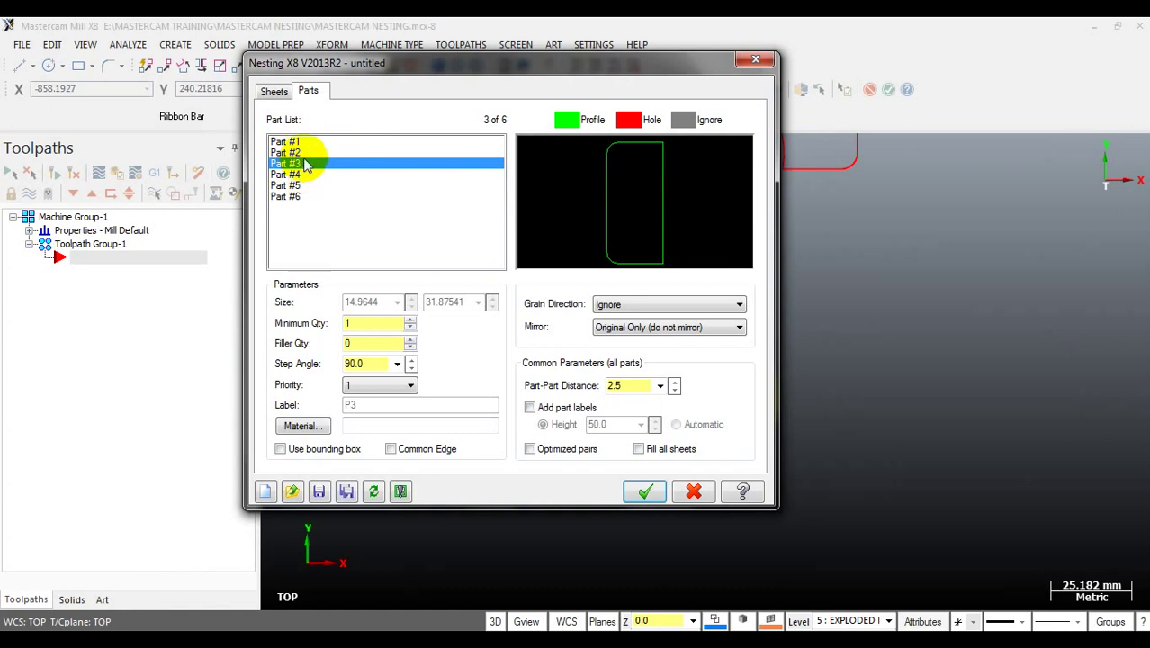
left_click(300, 143)
left_click(303, 153)
left_click(304, 166)
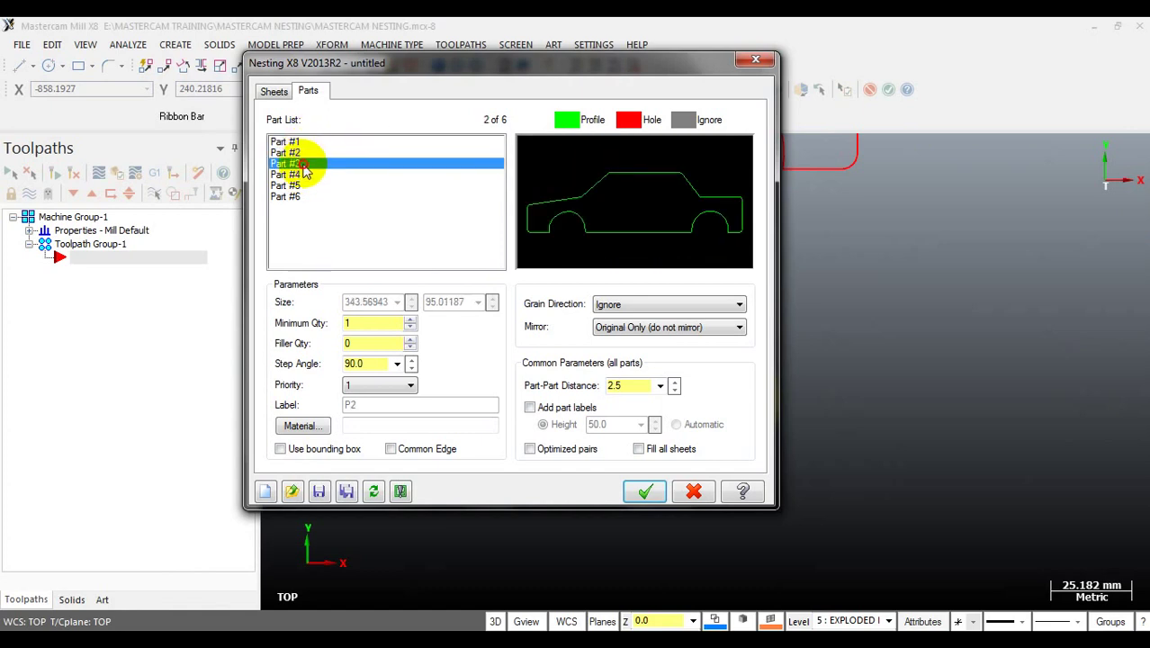
right_click(344, 184)
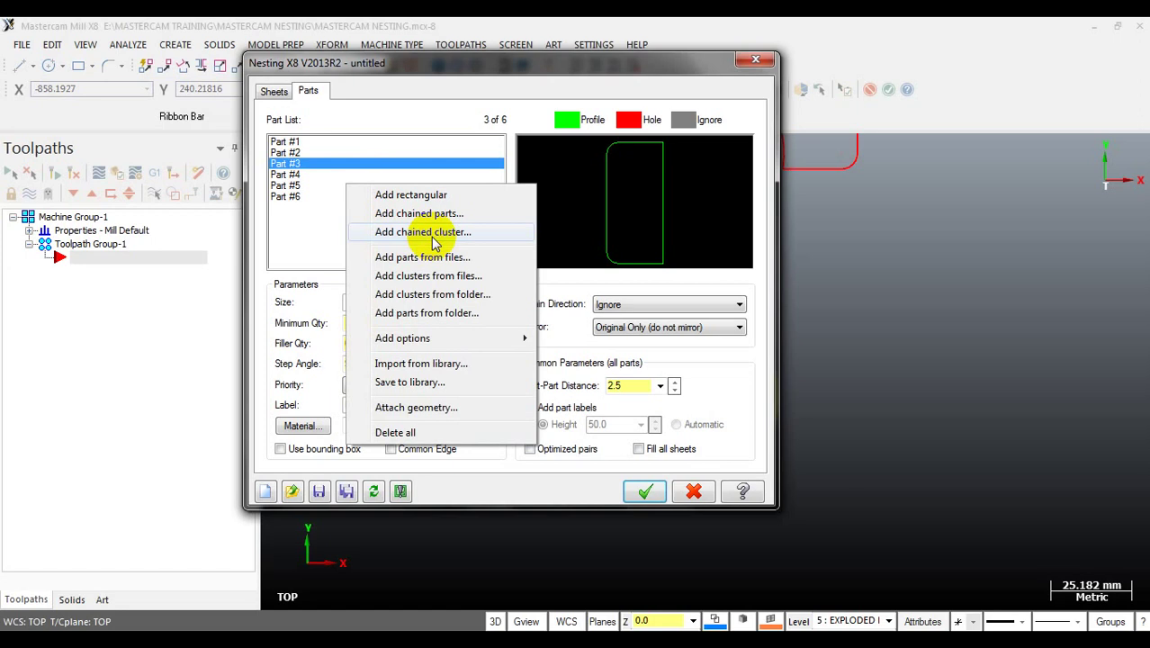
left_click(317, 241)
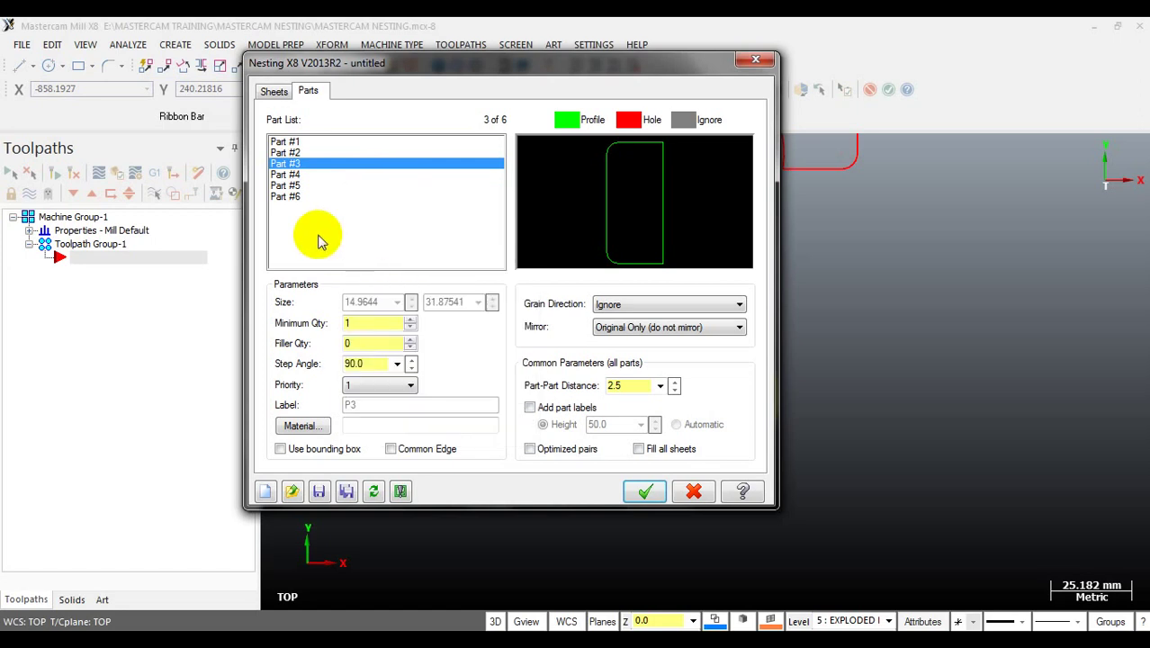
left_click(305, 143)
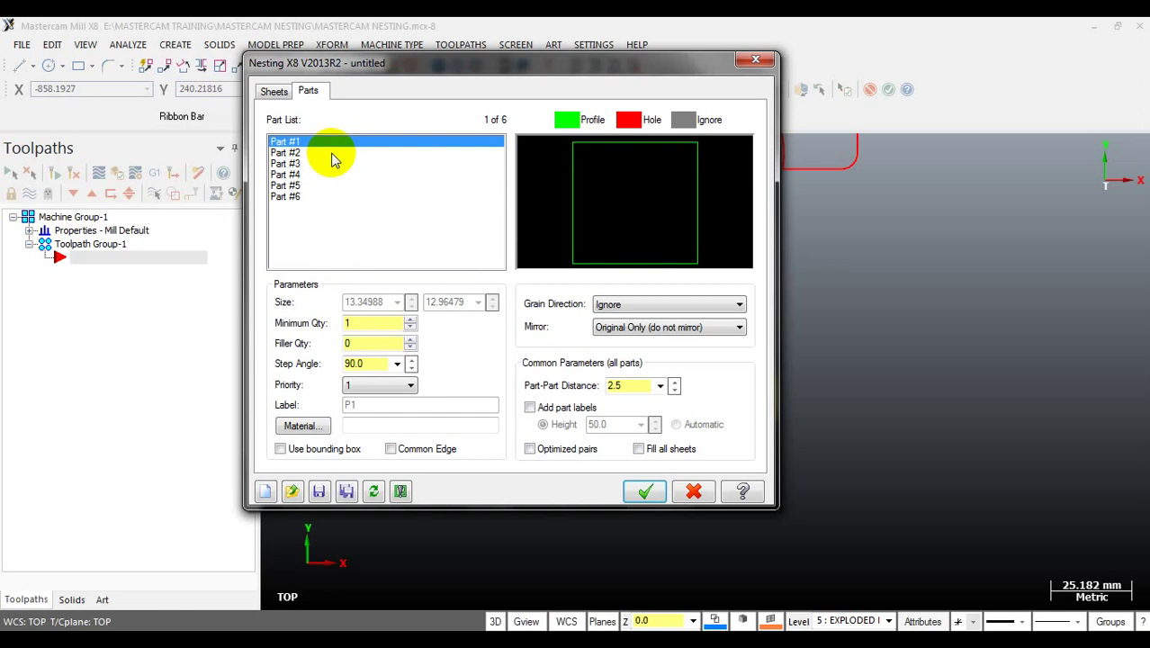
left_click(288, 153)
left_click(290, 164)
left_click(293, 174)
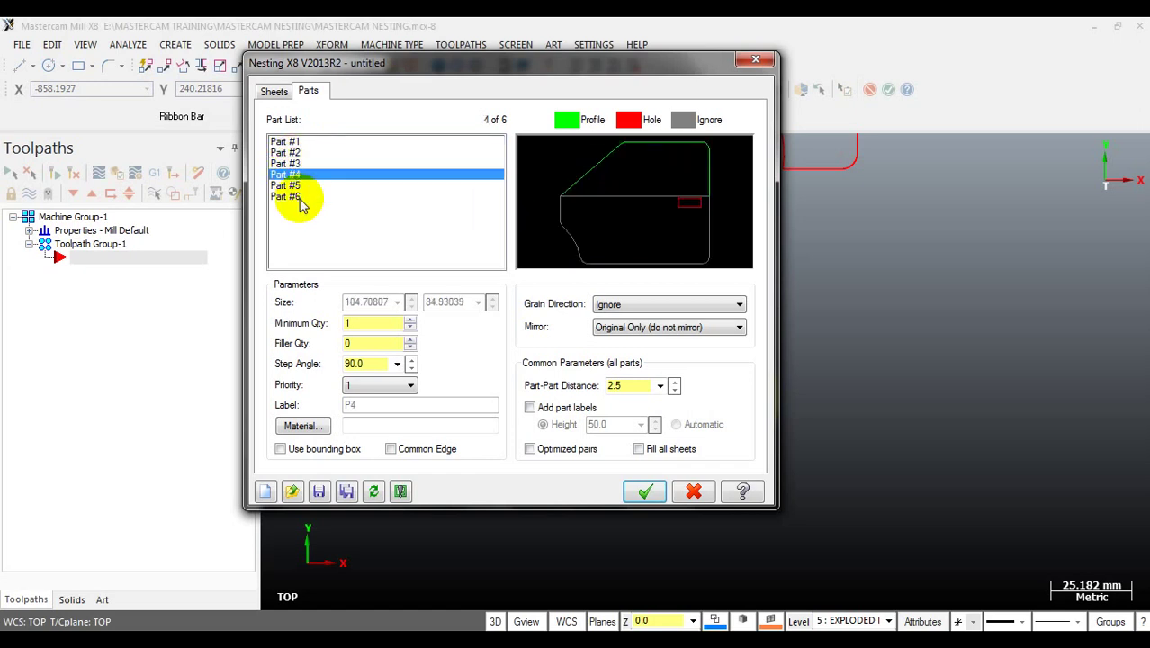
Set the minimum quantity of Part #1 to 6.
left_click(292, 142)
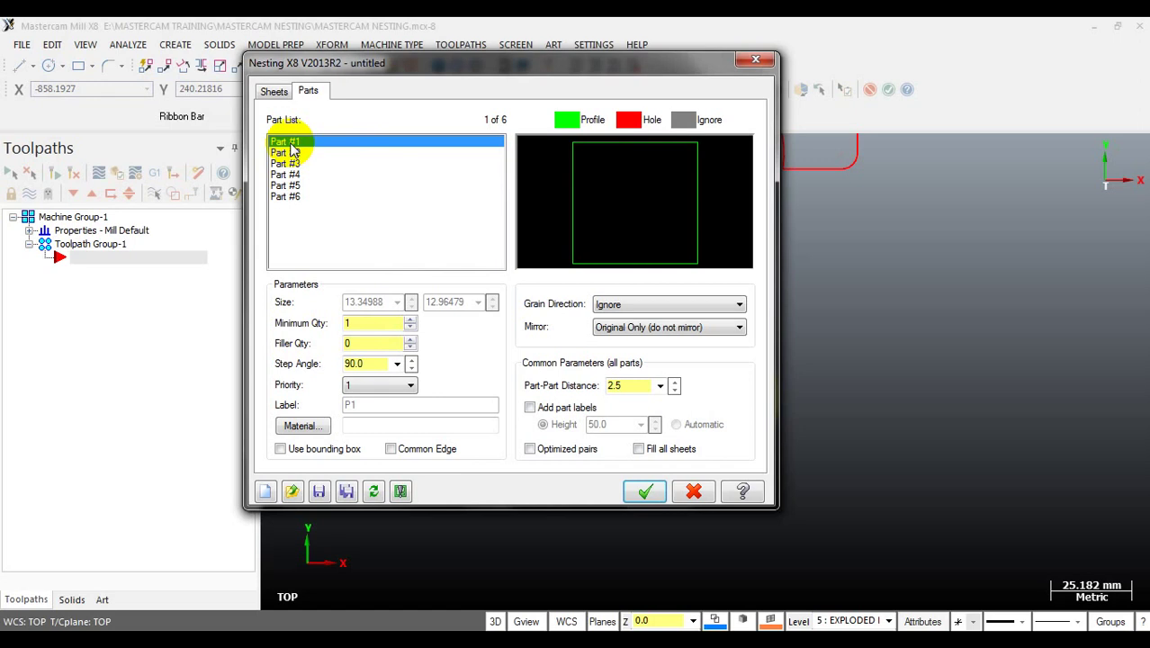
left_click(362, 327)
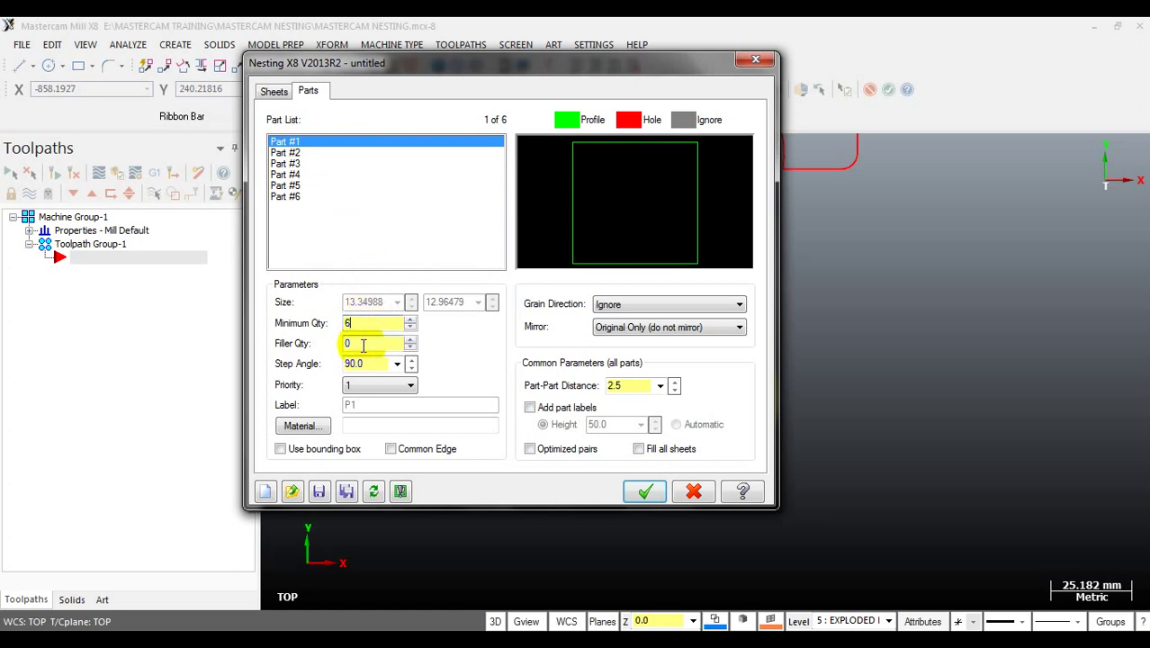
double_click(361, 345)
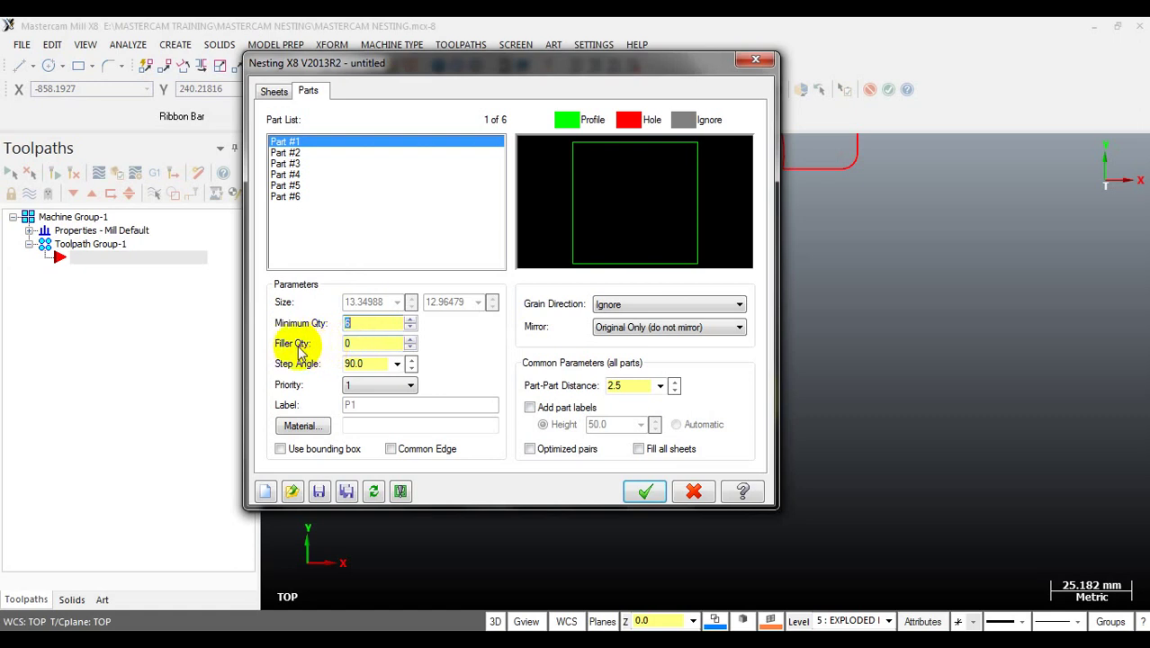
left_click(352, 343)
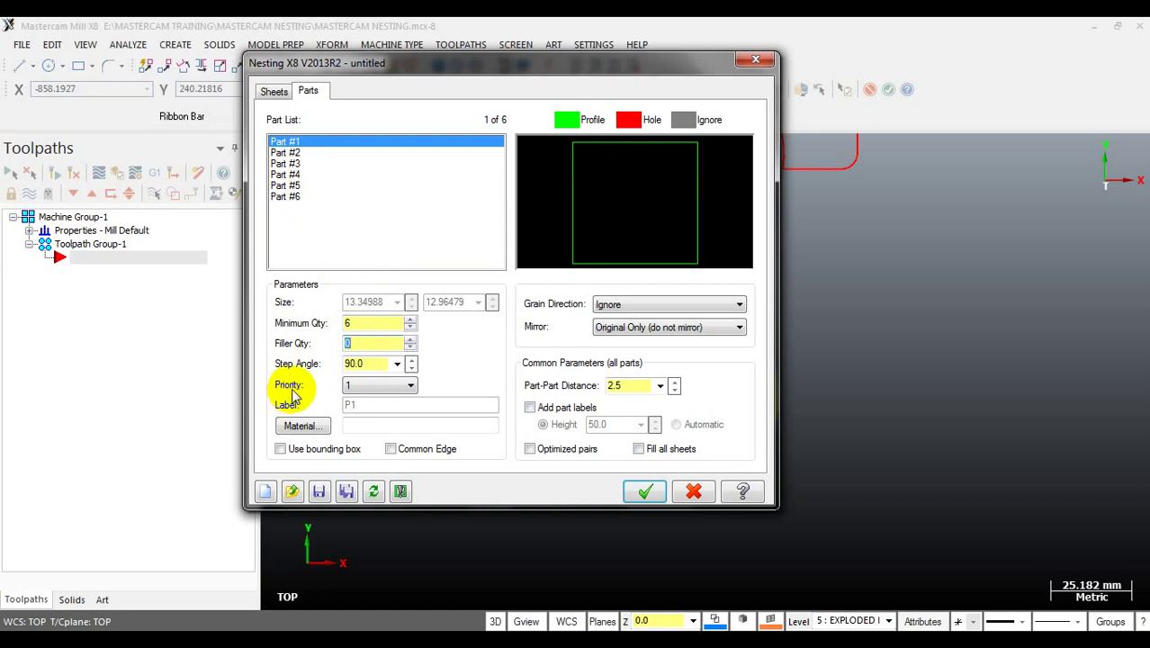
Set the nesting priority of Part #1 to 2.
left_click(354, 387)
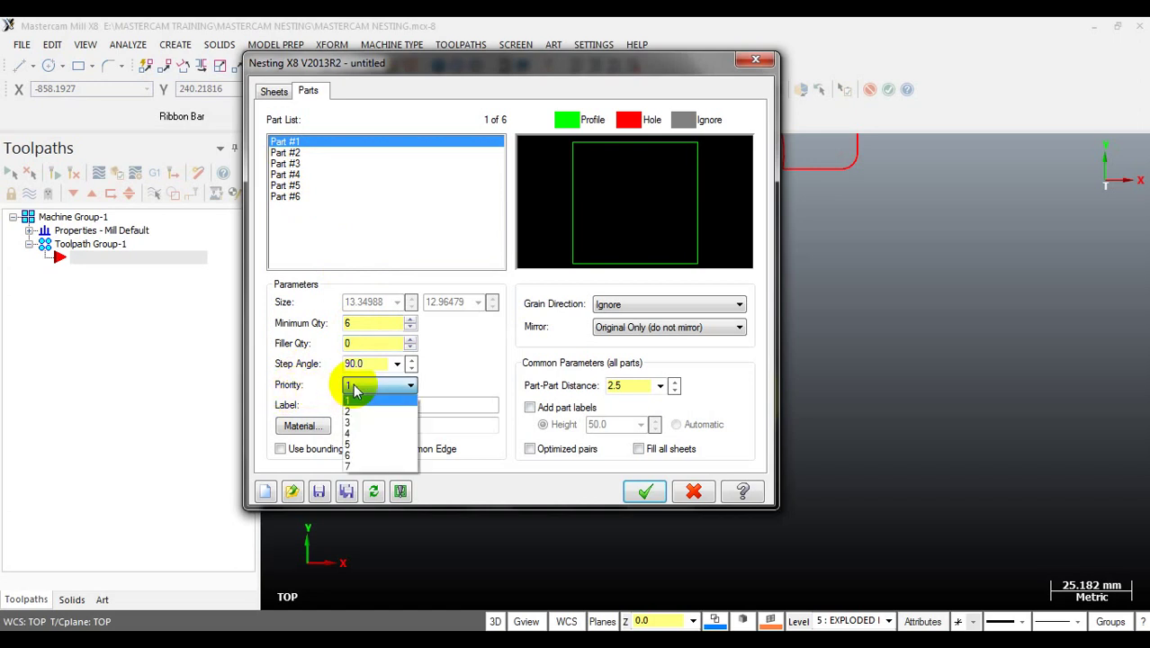
left_click(353, 387)
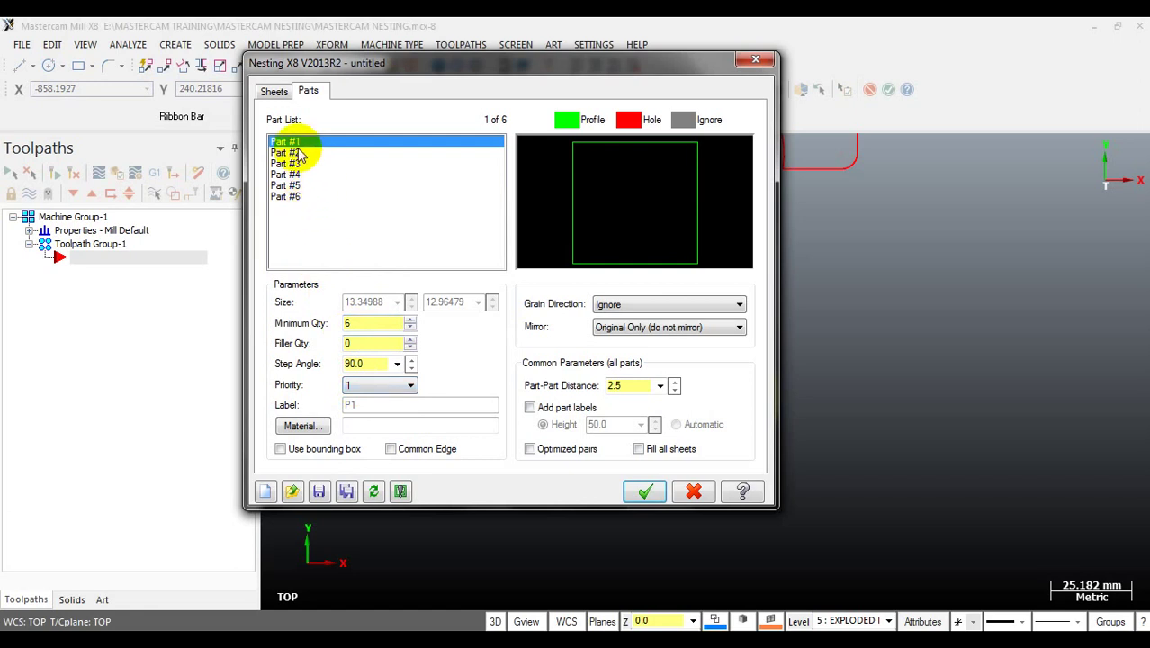
left_click(358, 387)
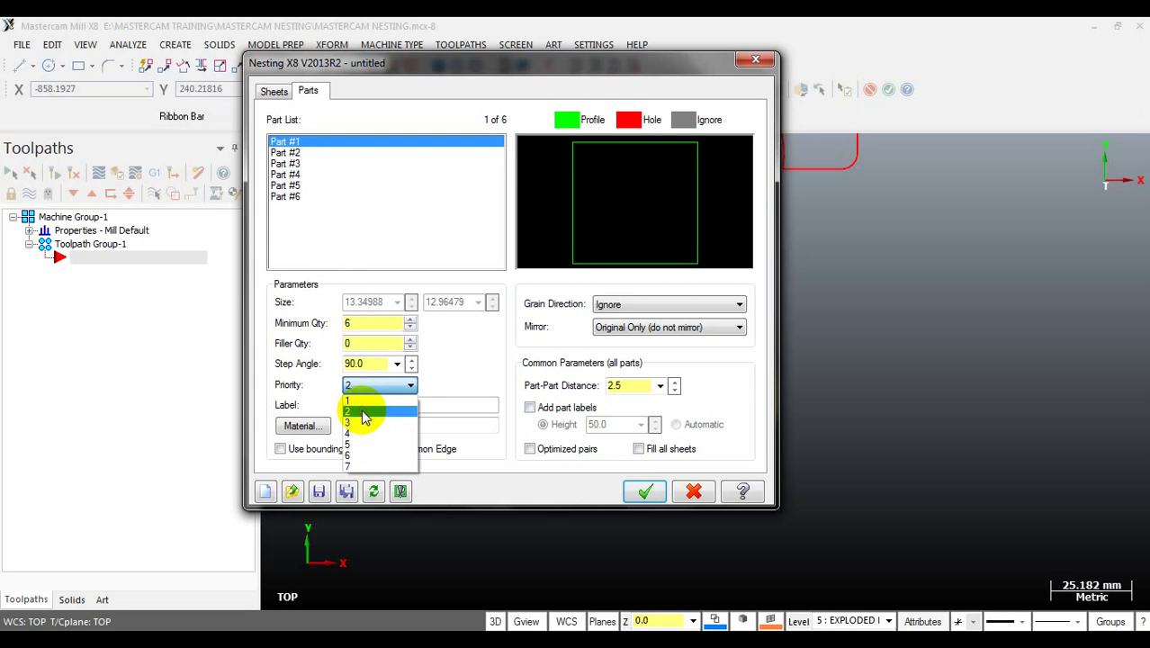
left_click(365, 413)
Set the minimum quantity of Part #2, the car body, to 3.
left_click(287, 153)
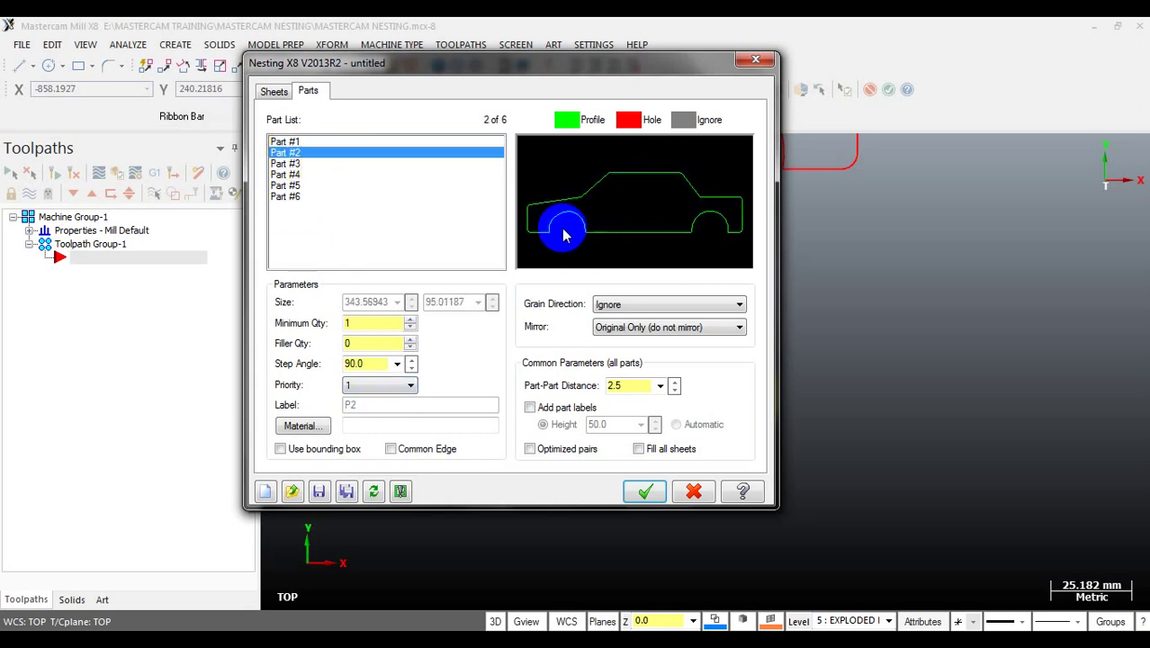
left_click(371, 322)
left_click(579, 191)
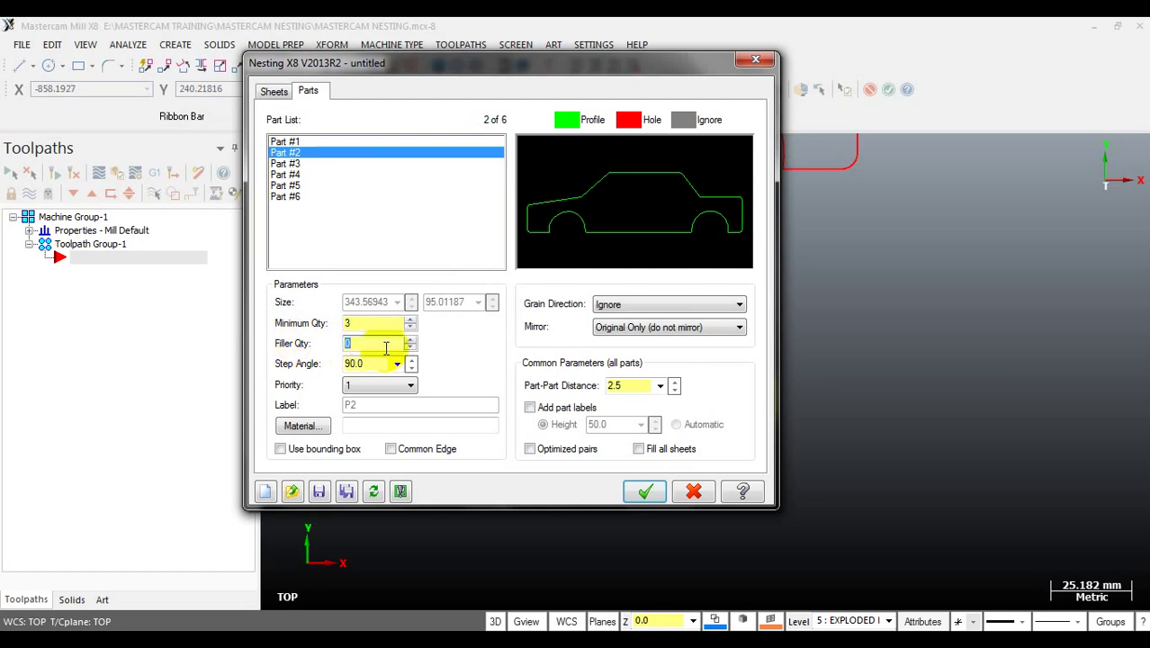
left_click(368, 367)
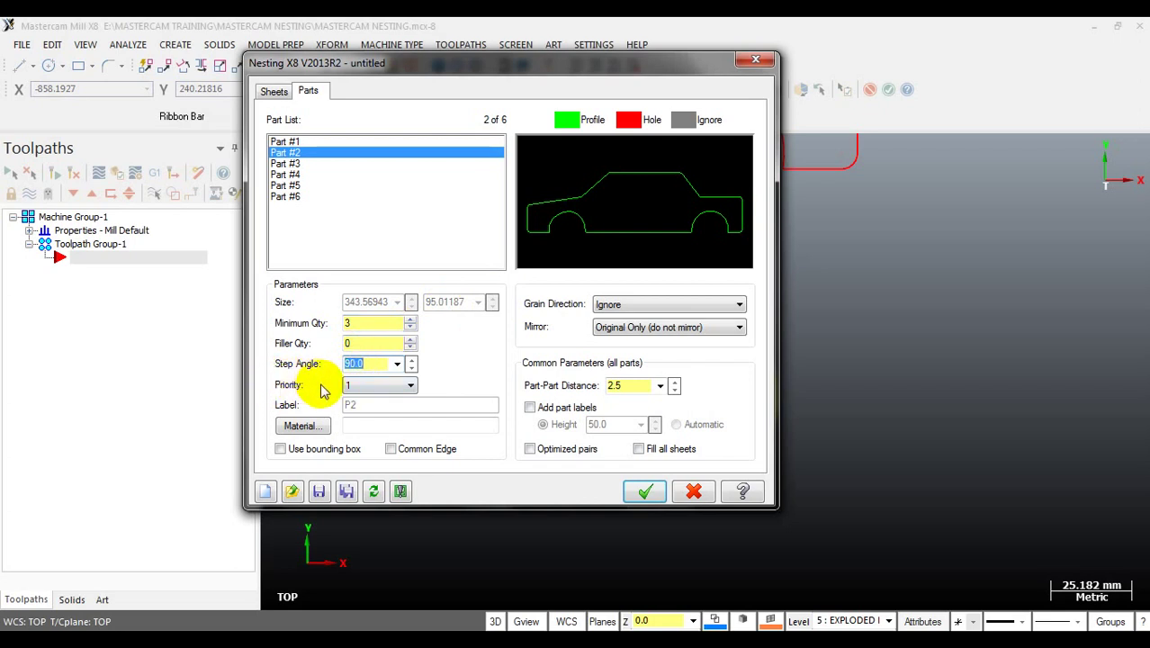
Keep Part #2 at priority 1, and set Part #3 to a minimum quantity of 6 with priority 2.
left_click(373, 385)
left_click(377, 385)
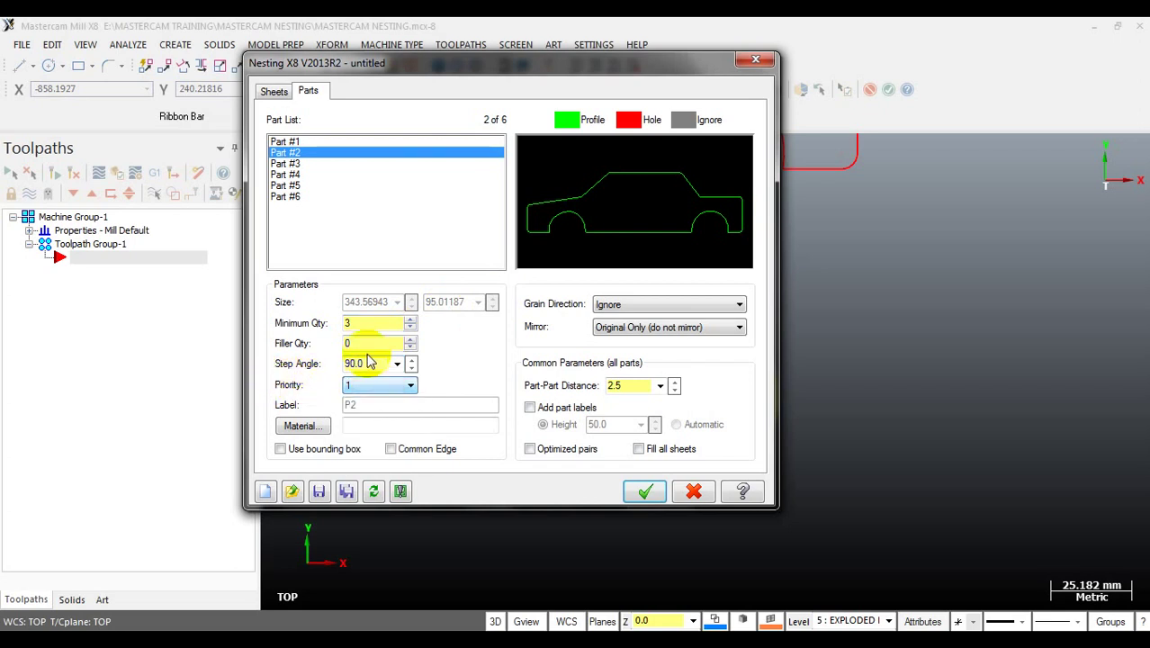
left_click(294, 165)
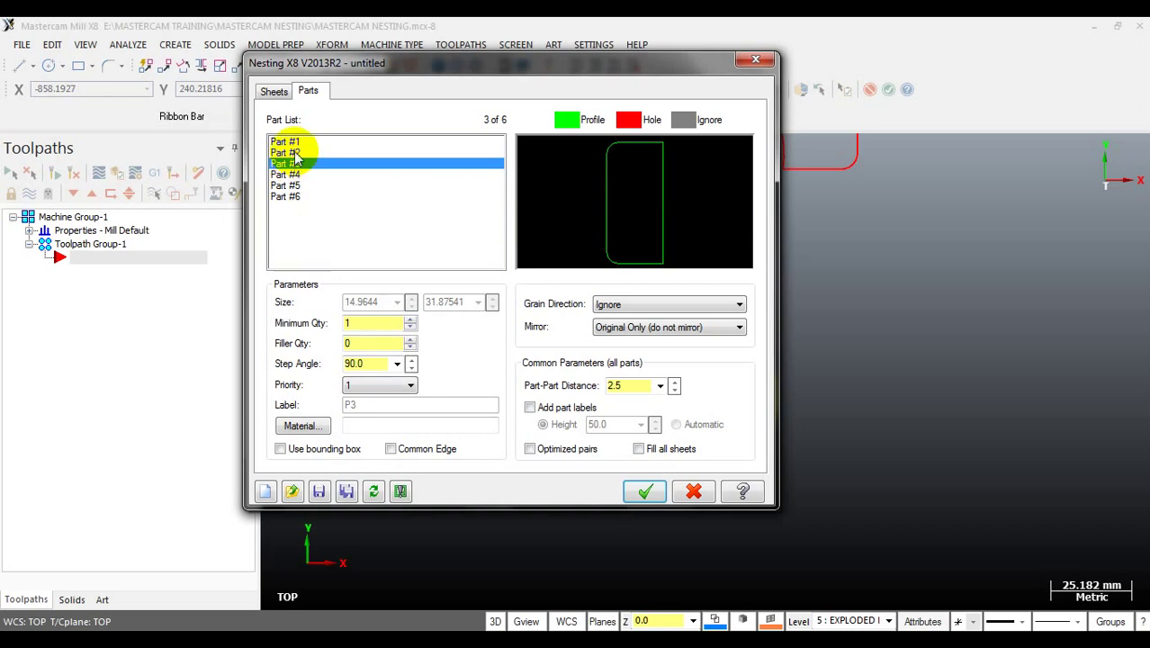
double_click(357, 325)
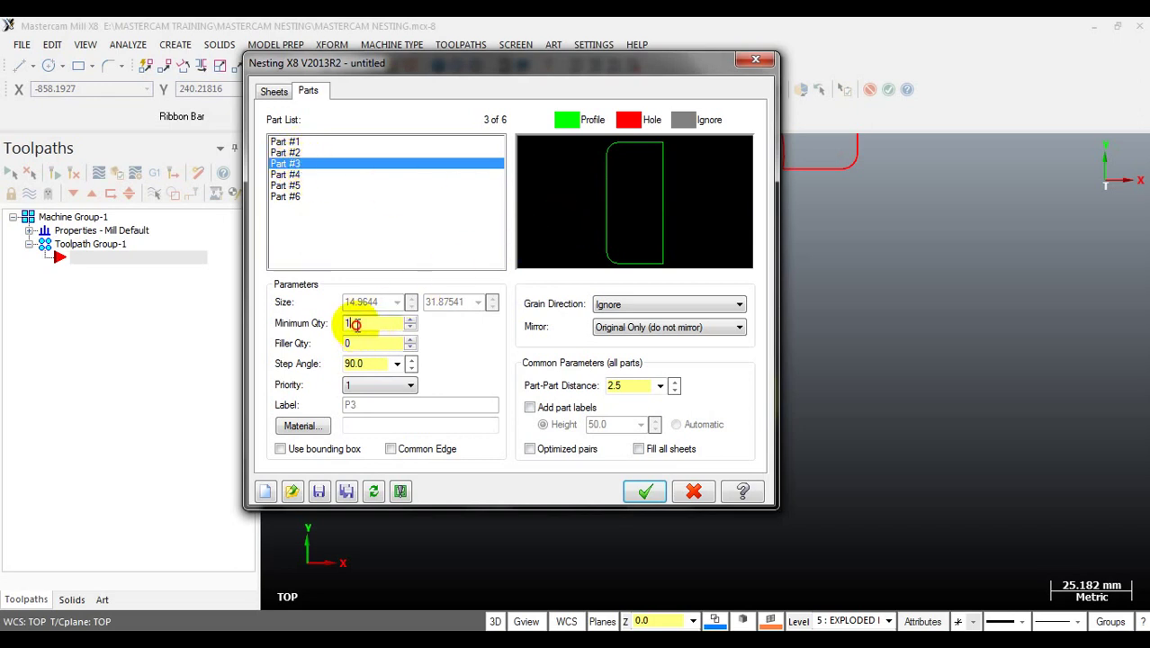
type("6")
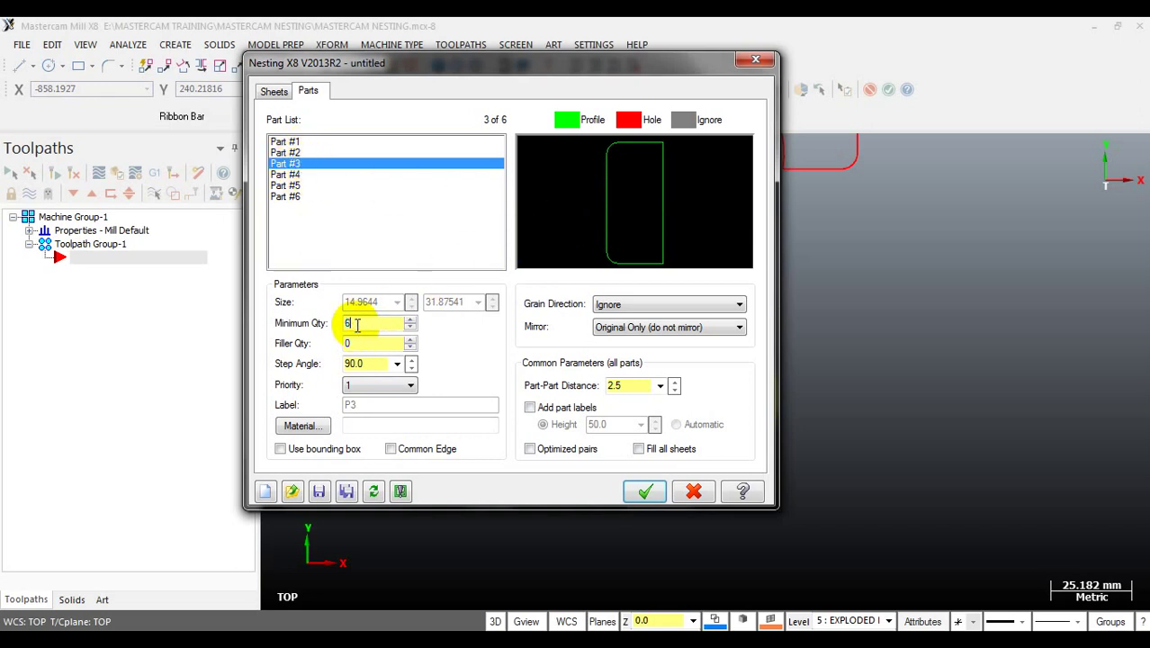
left_click(369, 385)
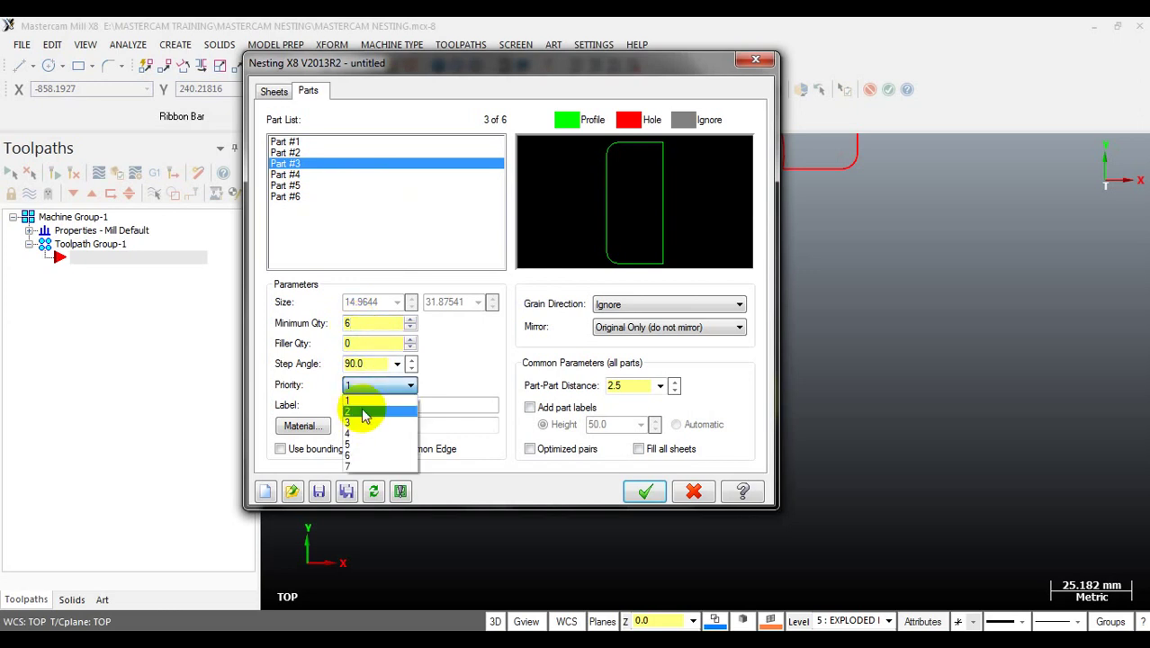
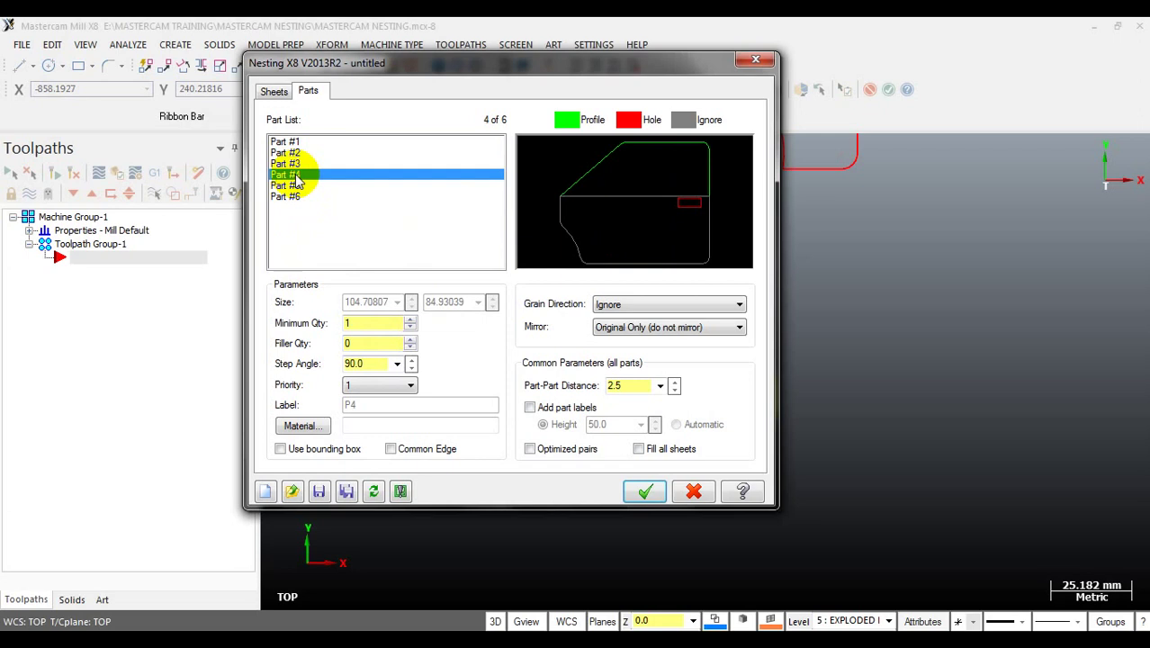
Set the minimum quantity of Part #4 to 6 and its nesting priority to 2.
double_click(374, 323)
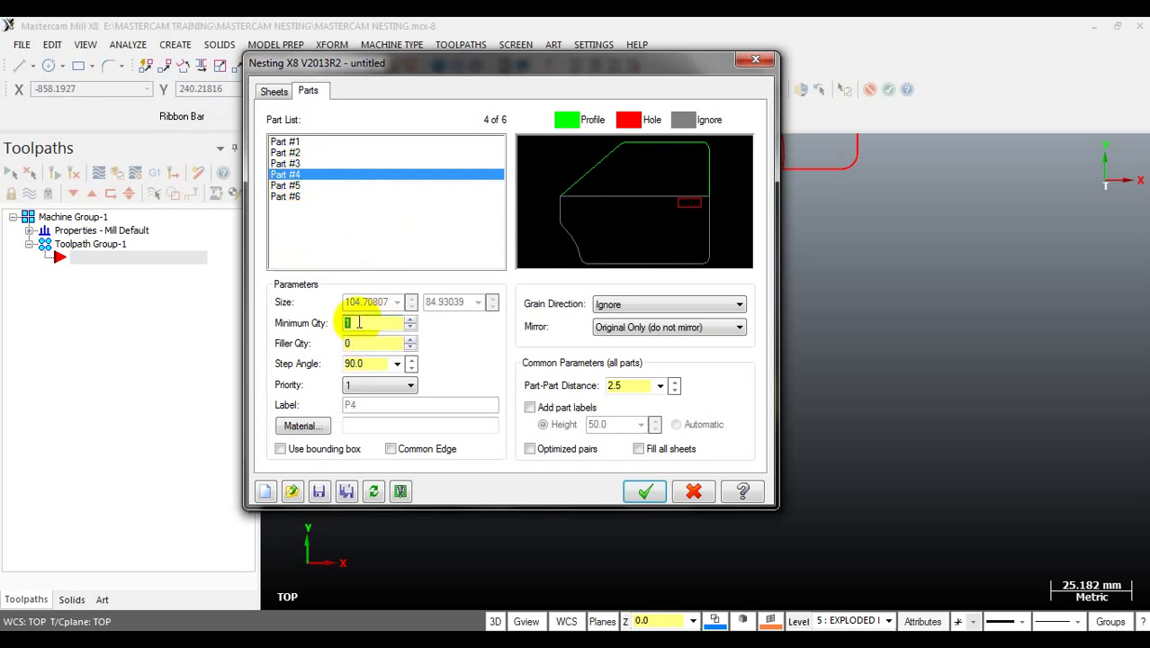
type("6")
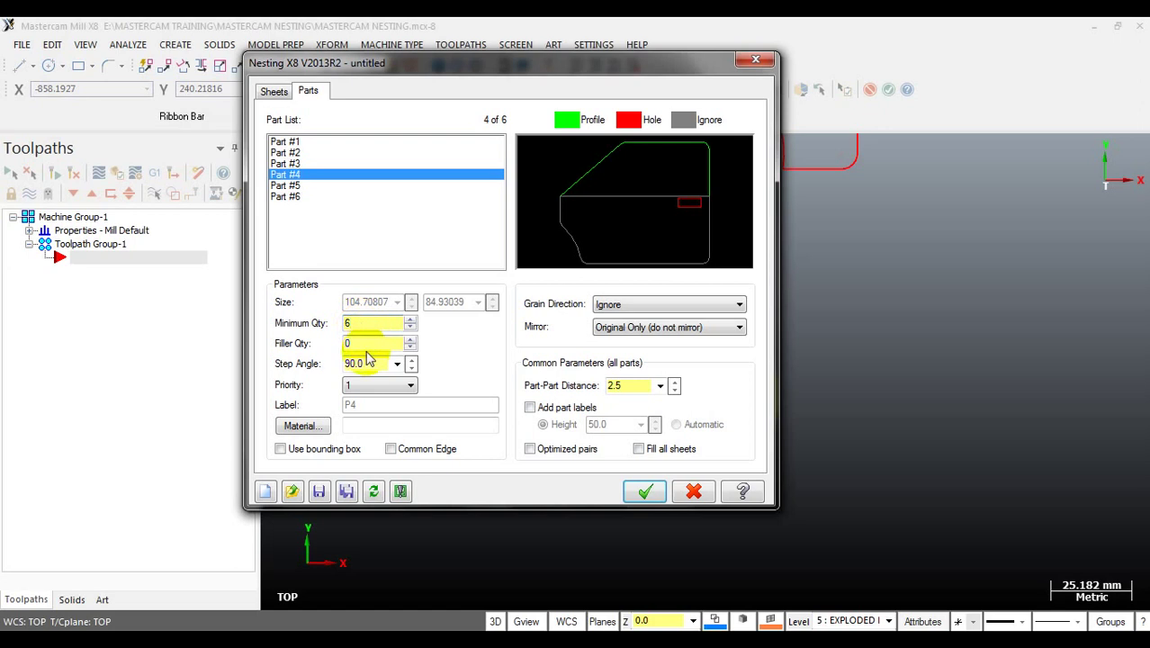
double_click(355, 362)
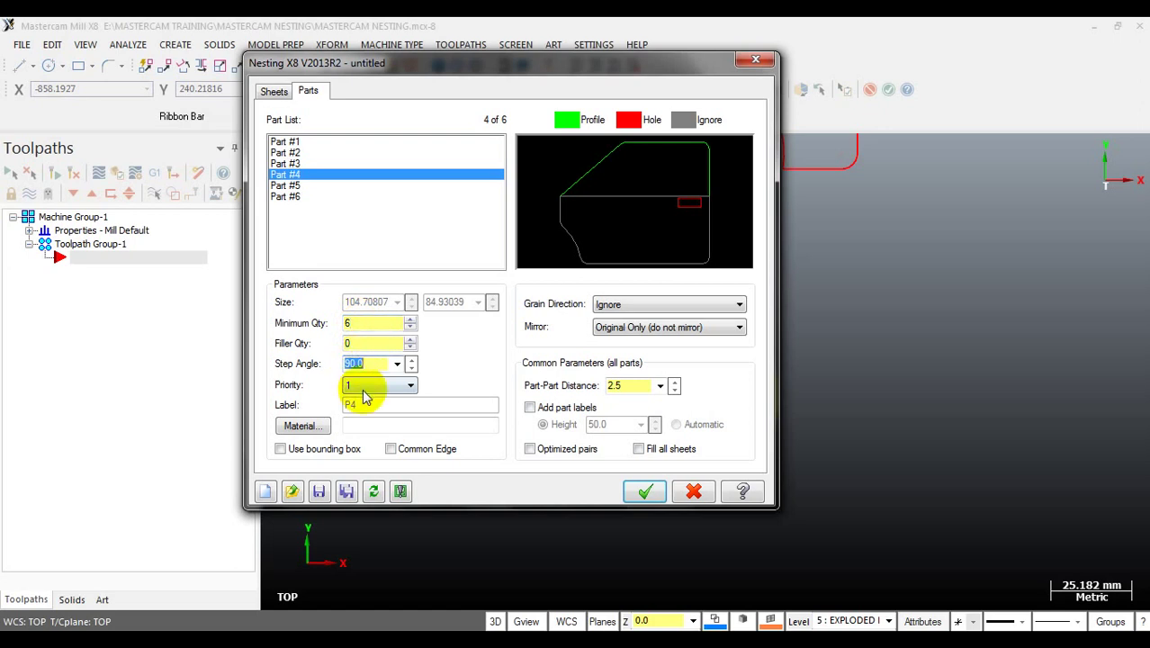
left_click(364, 385)
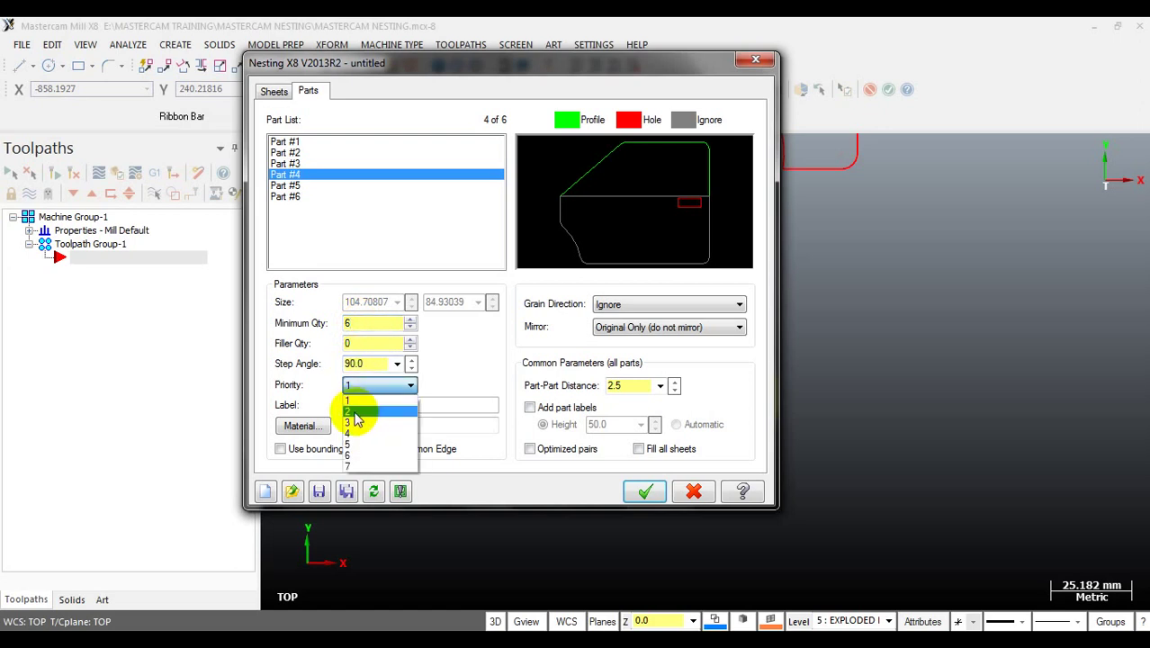
left_click(357, 413)
Set the minimum quantity of Part #5 to 6 and its nesting priority to 2.
left_click(295, 186)
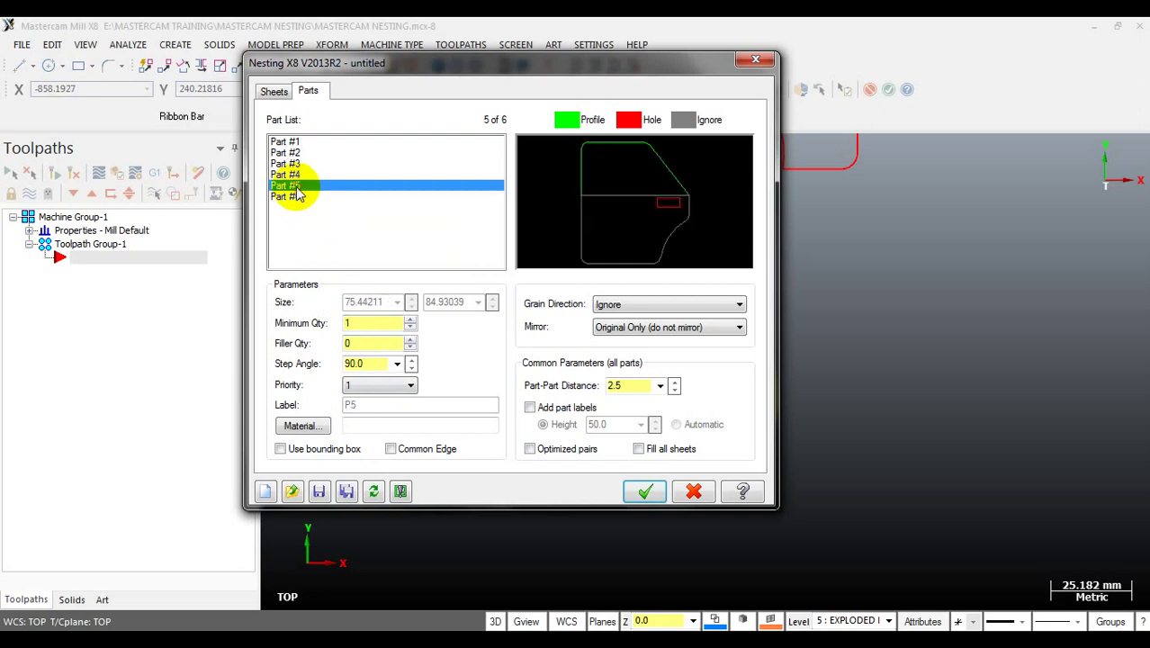
double_click(349, 323)
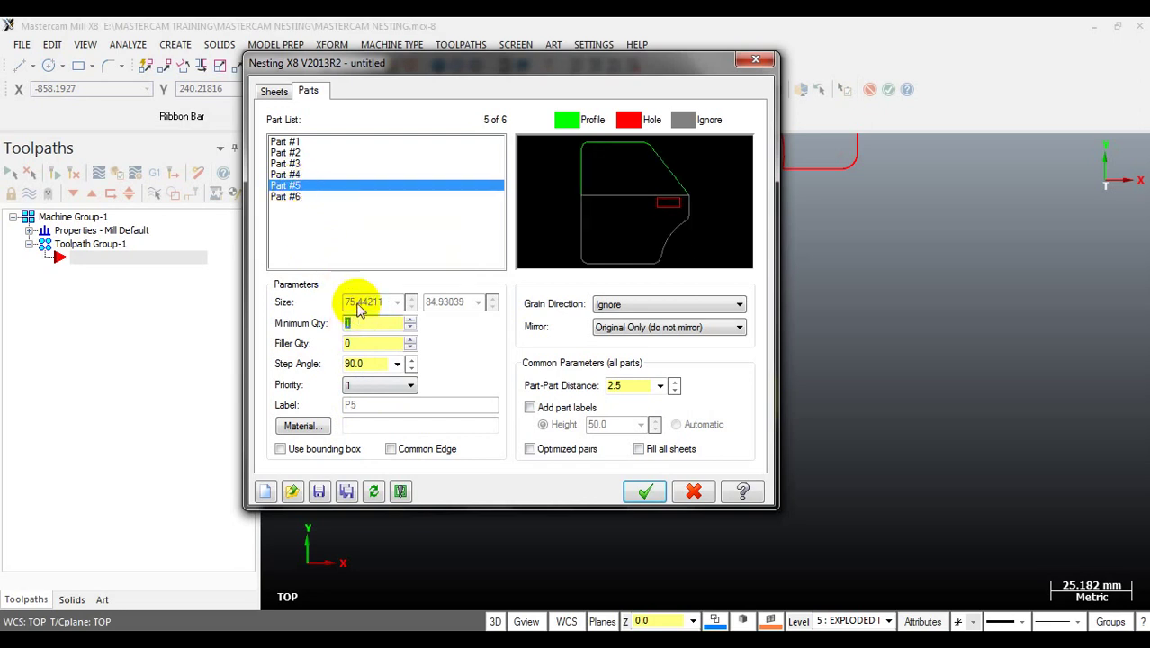
type("6")
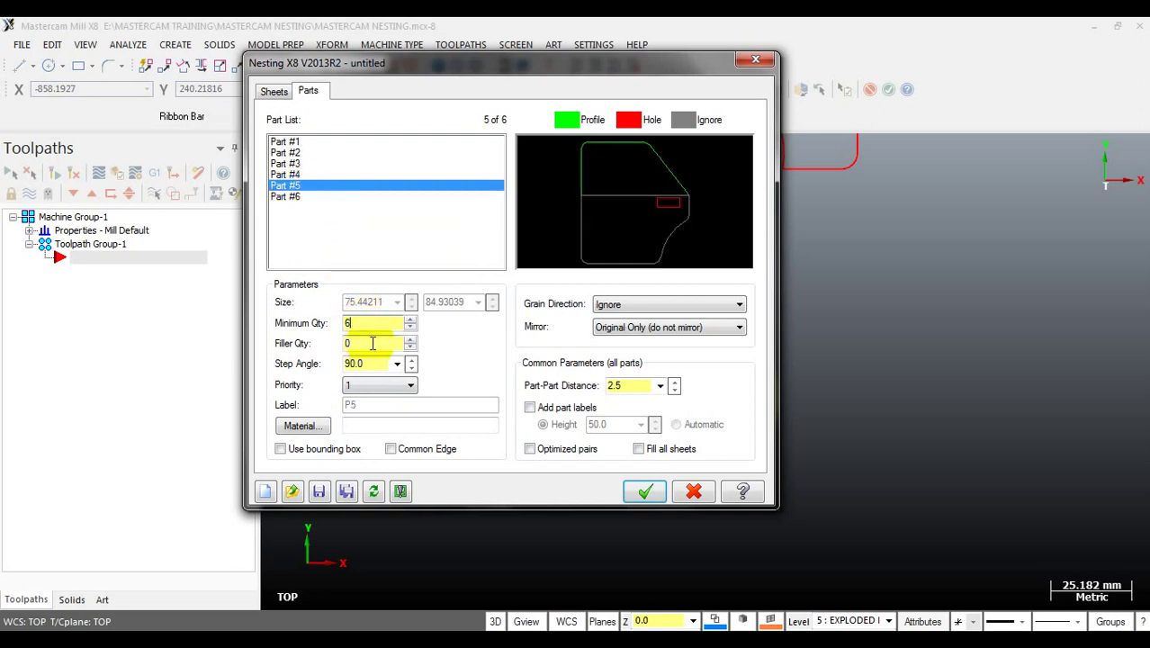
left_click(373, 385)
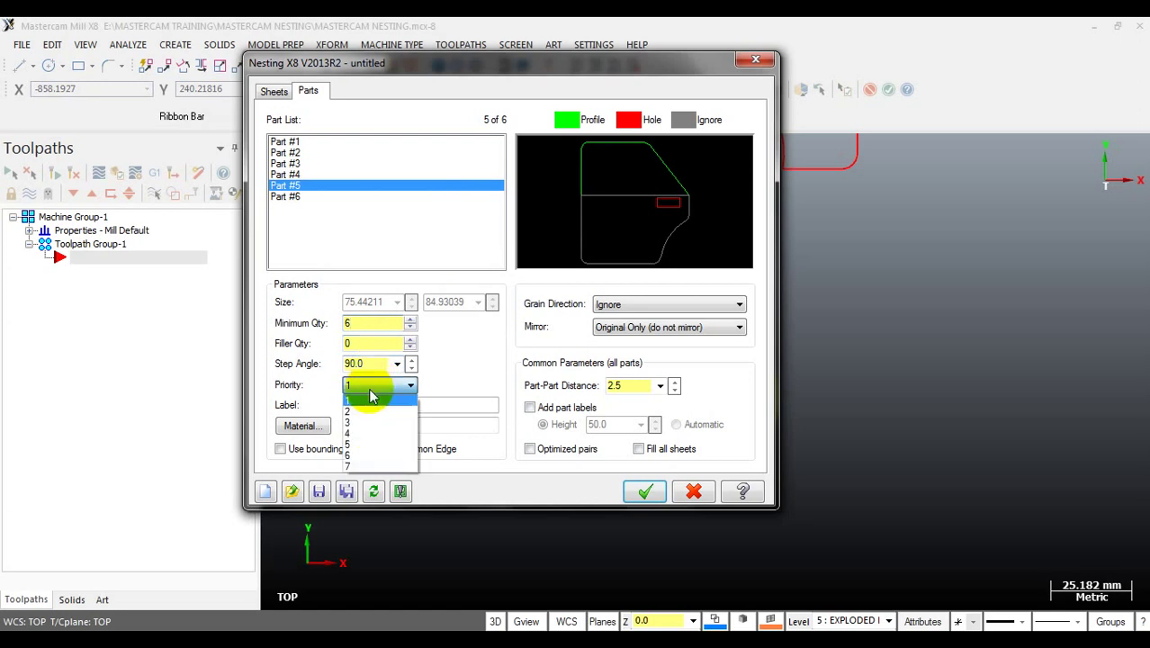
left_click(367, 413)
Set the minimum quantity of Part #6, the wheel, to 12 and its nesting priority to 2.
left_click(294, 198)
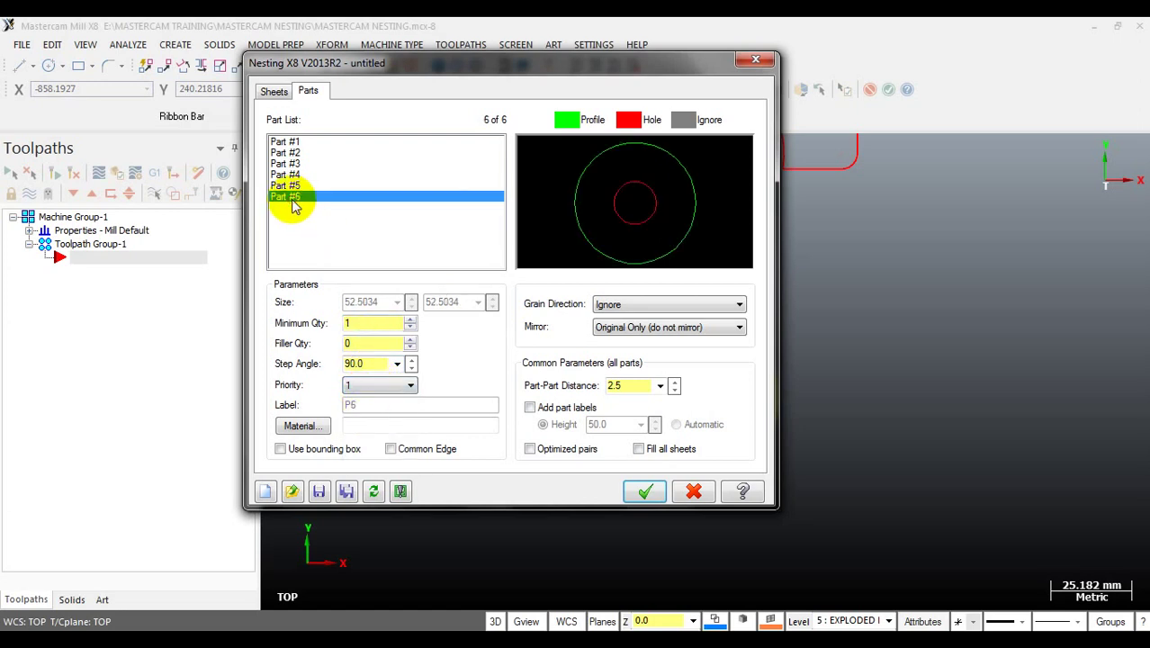
left_click(364, 322)
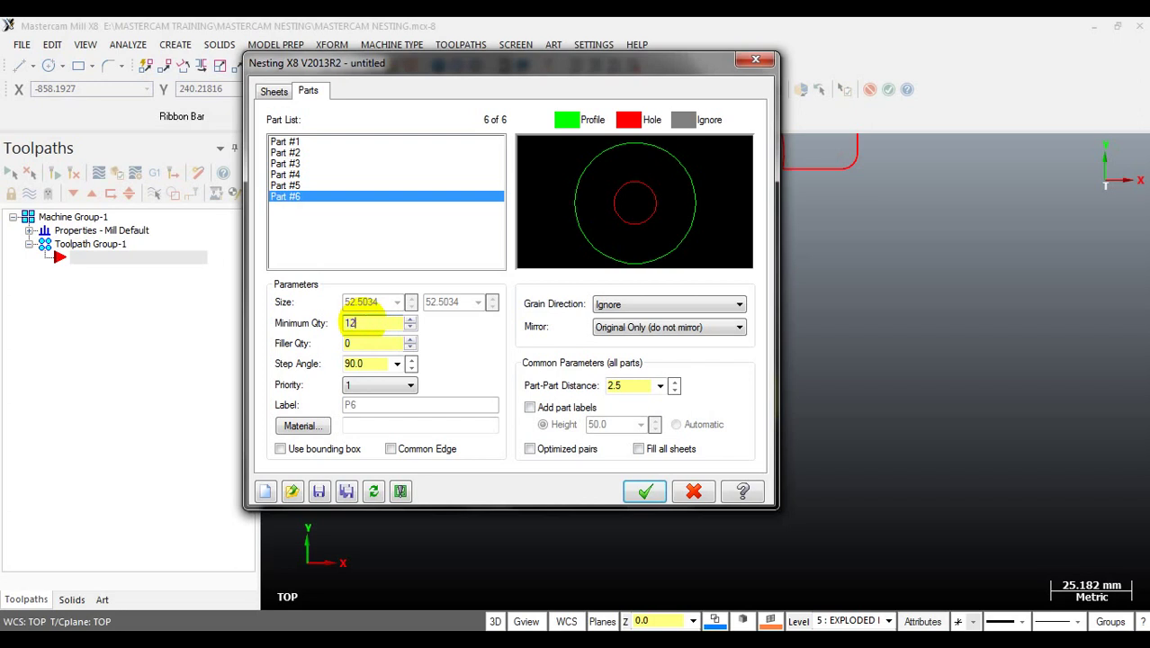
left_click(349, 323)
type("12")
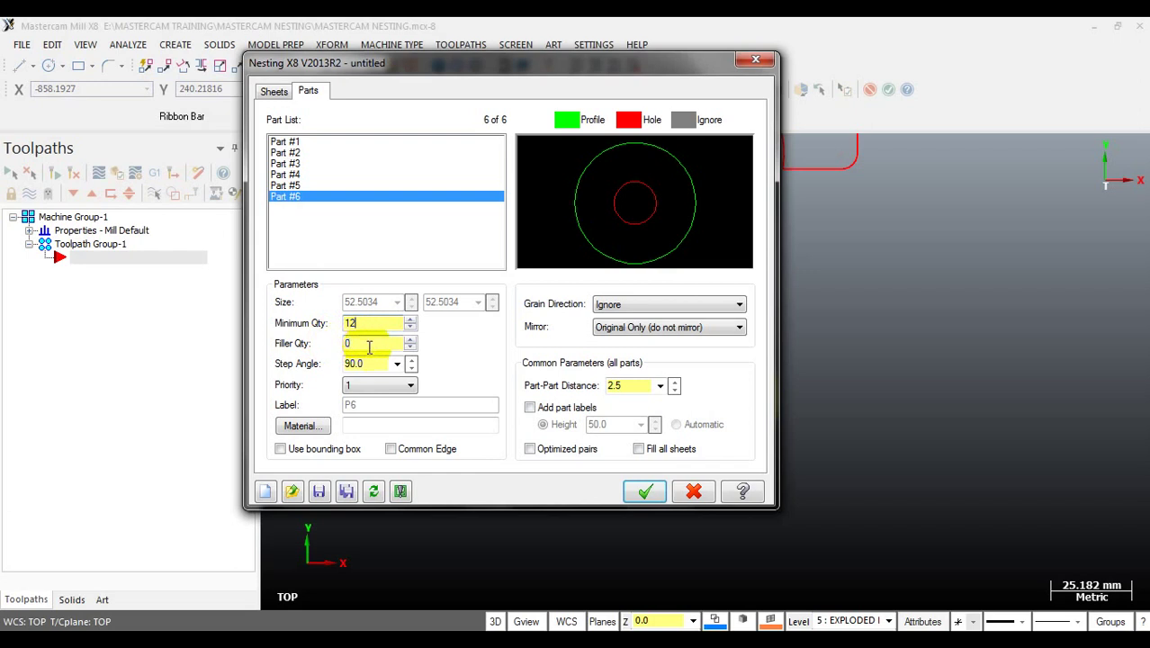
left_click(365, 387)
left_click(370, 409)
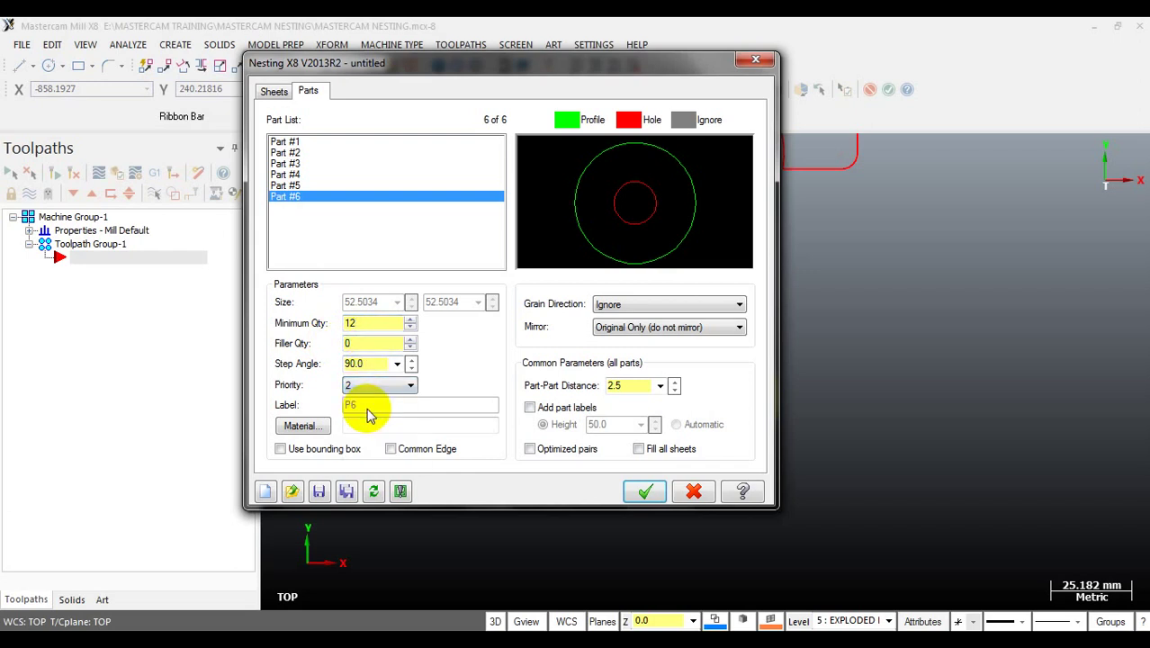
Review the quantity and priority settings across the listed parts.
left_click(302, 144)
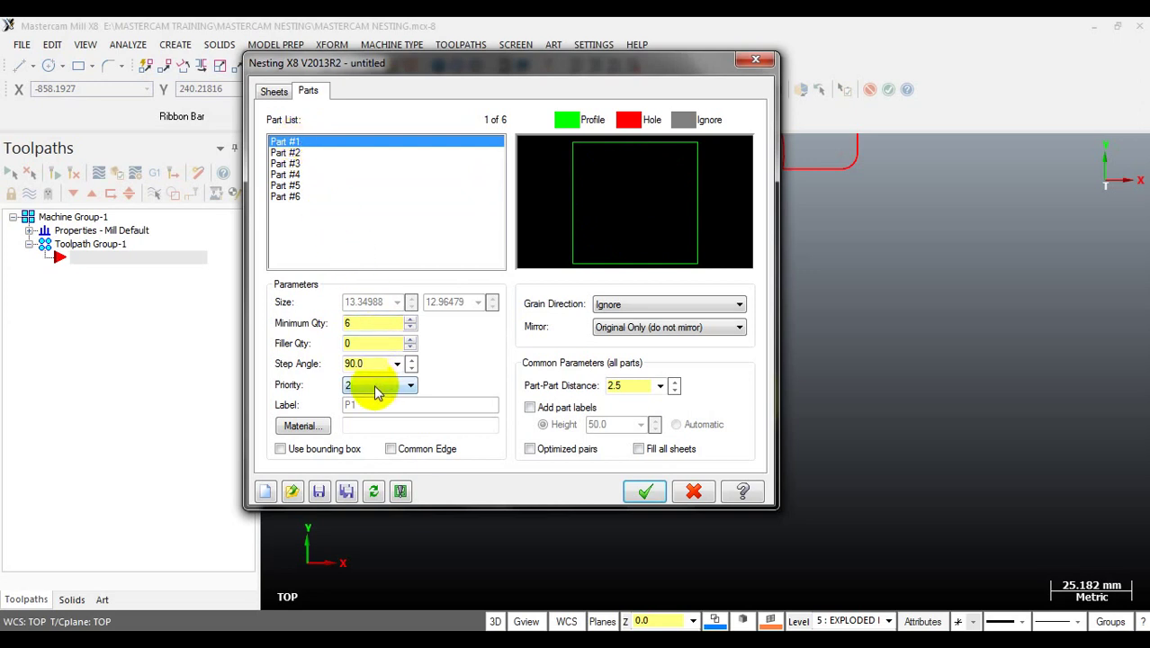
left_click(289, 153)
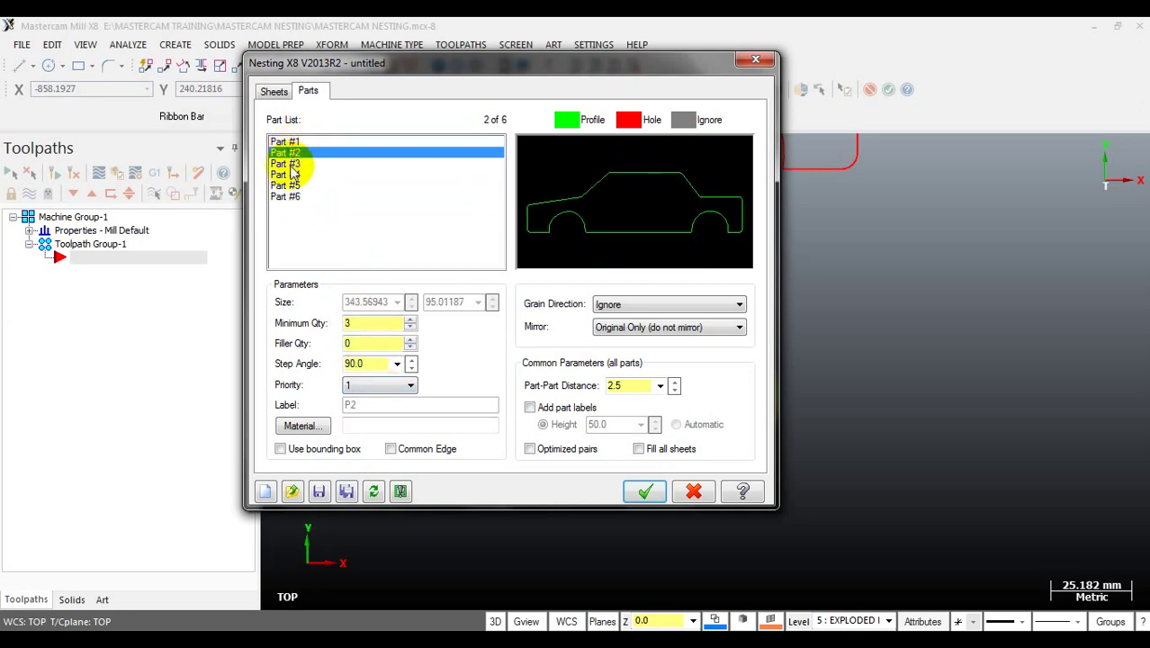
left_click(290, 167)
left_click(288, 185)
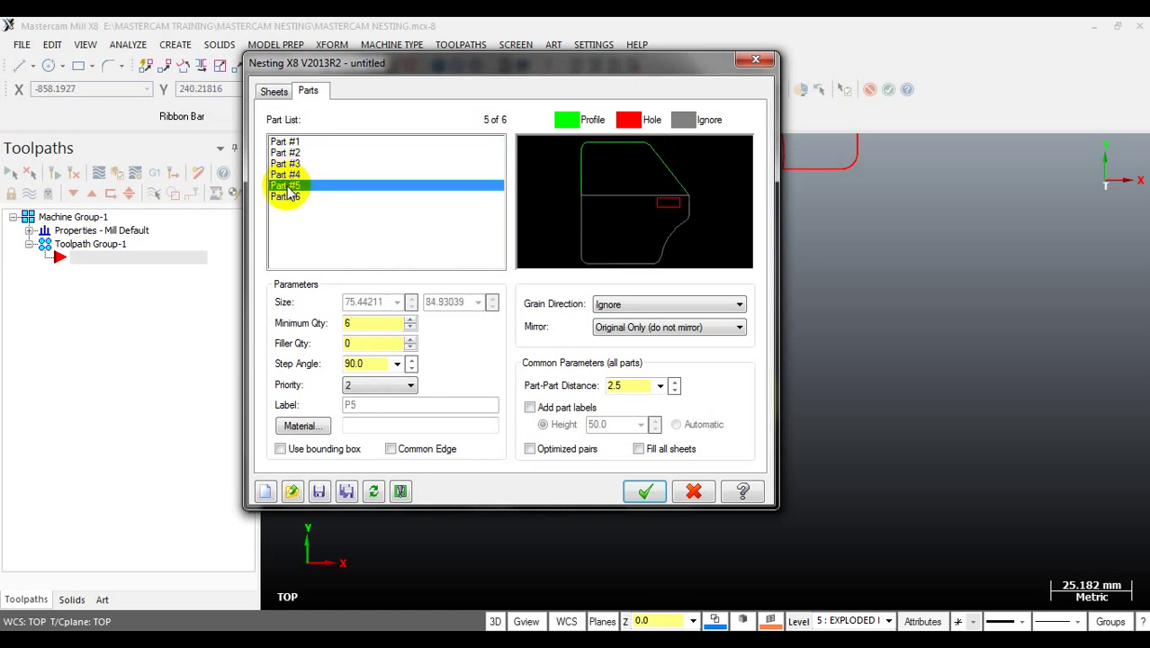
left_click(288, 197)
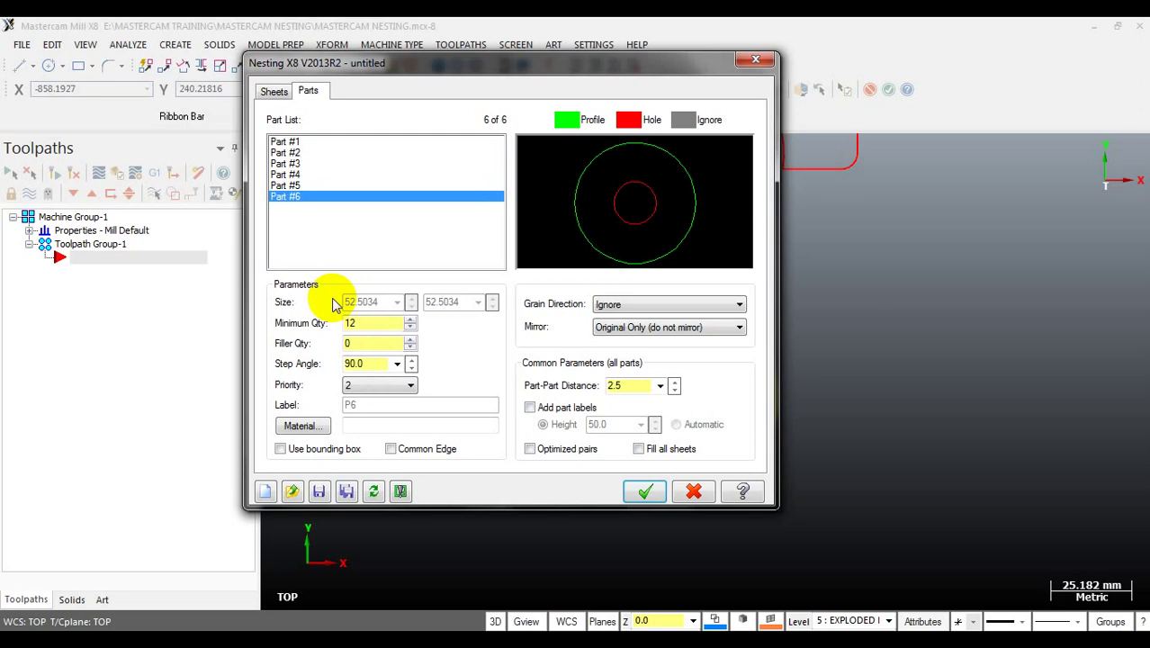
Enable part labels for all parts with automatic label height.
left_click(290, 143)
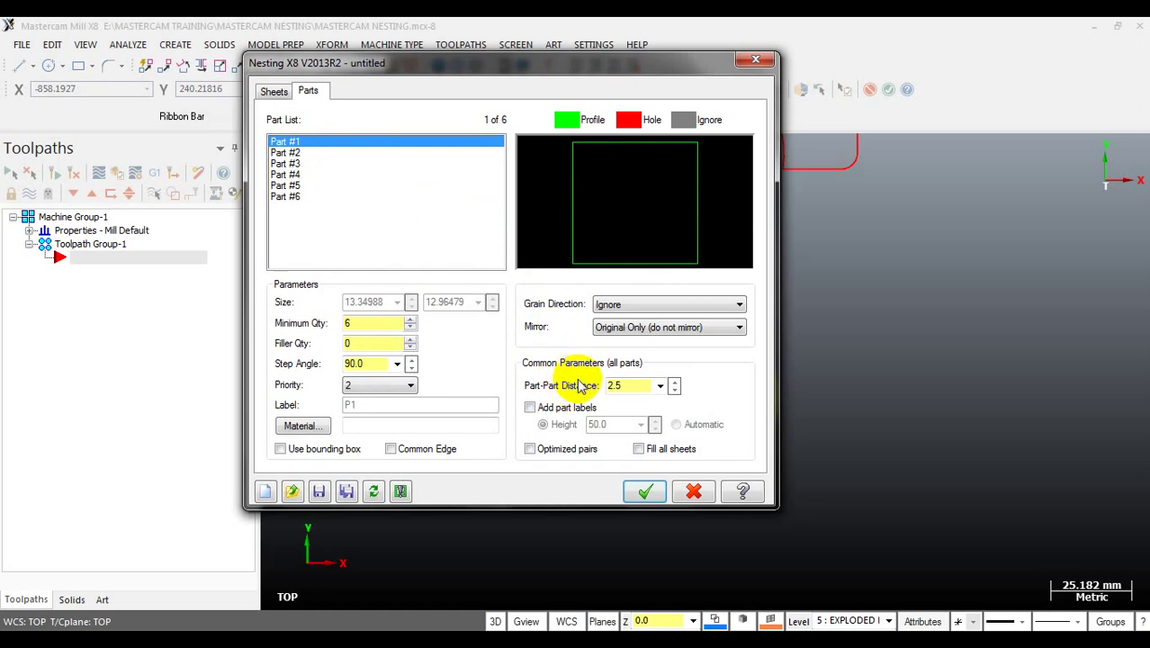
left_click(552, 407)
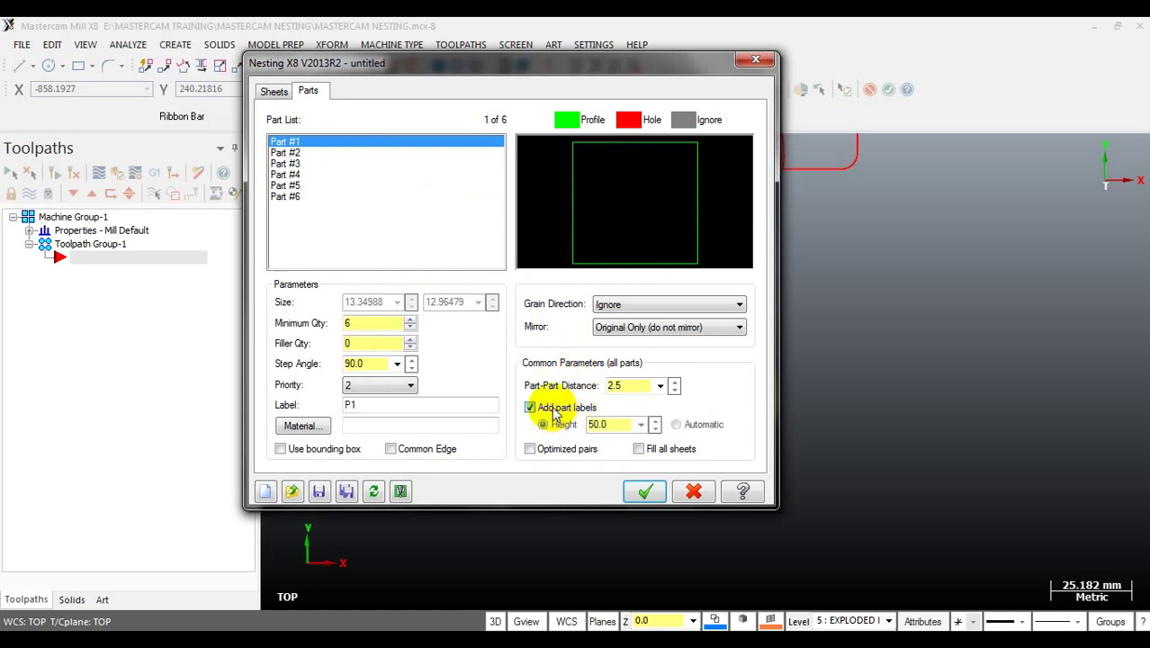
double_click(603, 423)
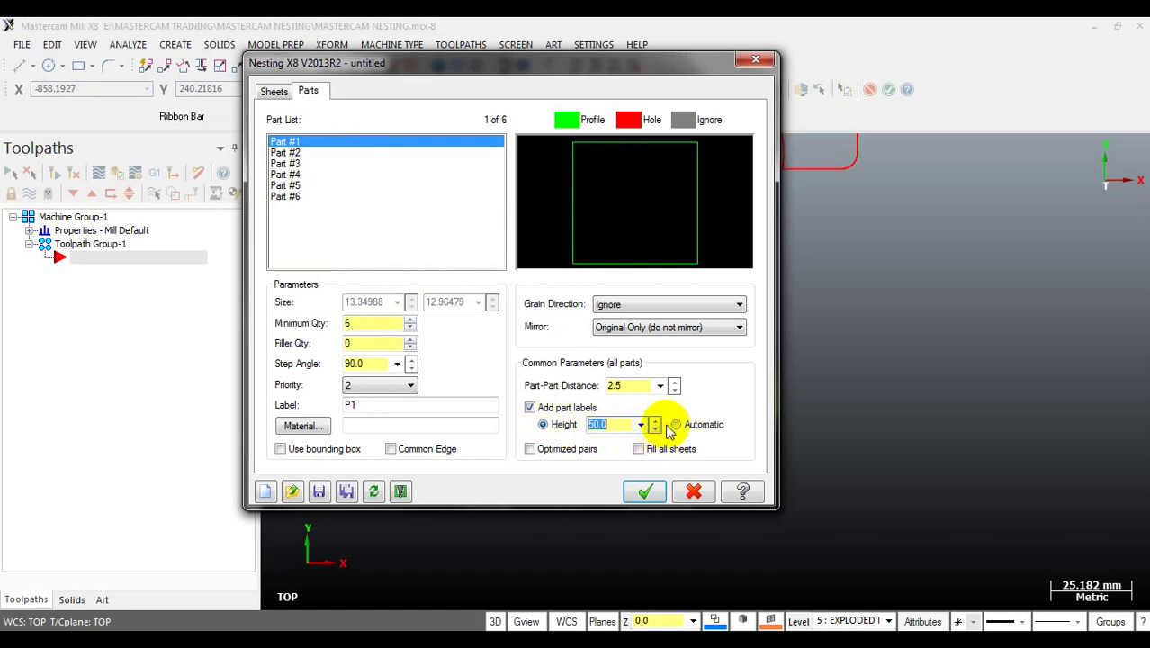
left_click(617, 425)
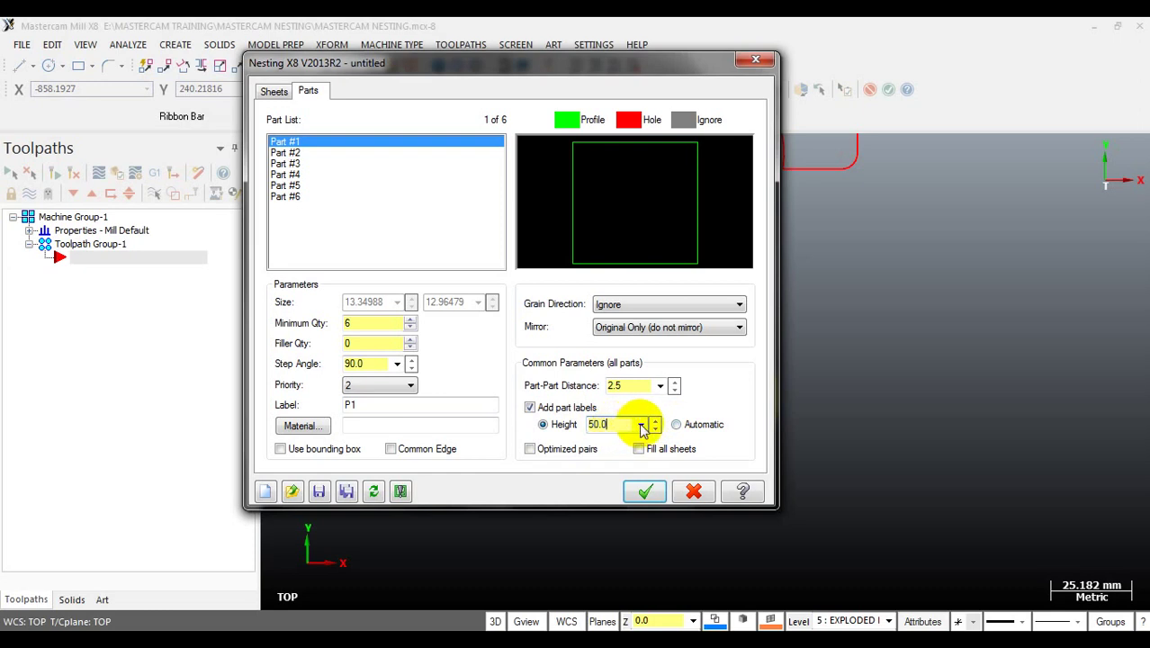
left_click(676, 426)
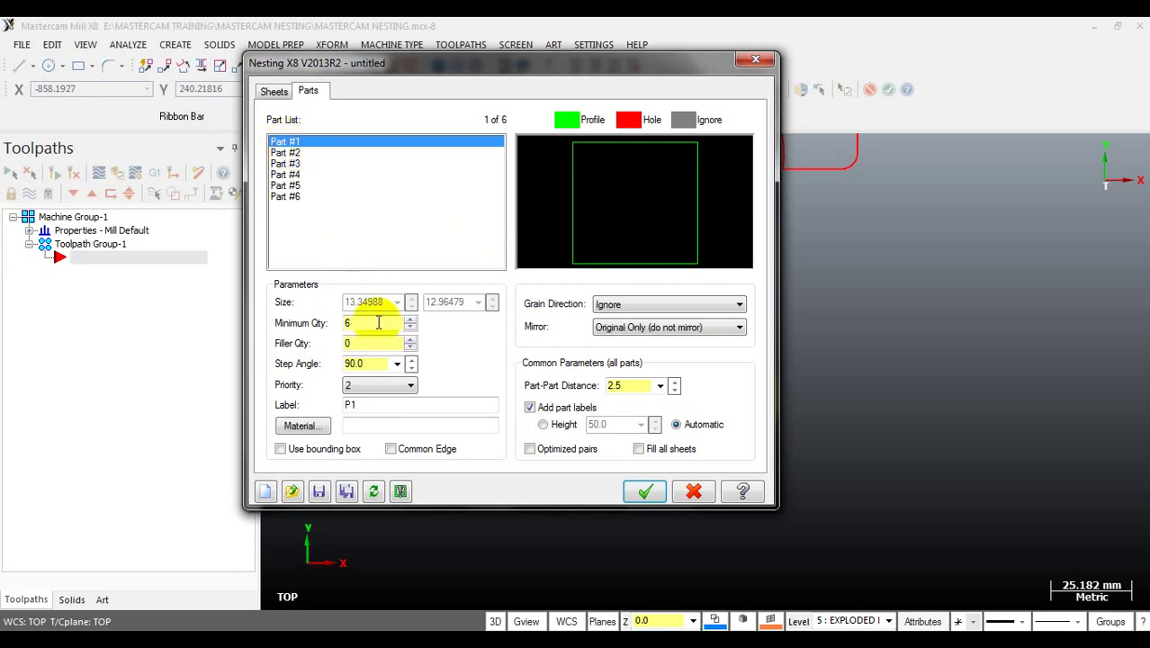
Label Part #1 "front light" and Part #2 "main frame".
double_click(375, 405)
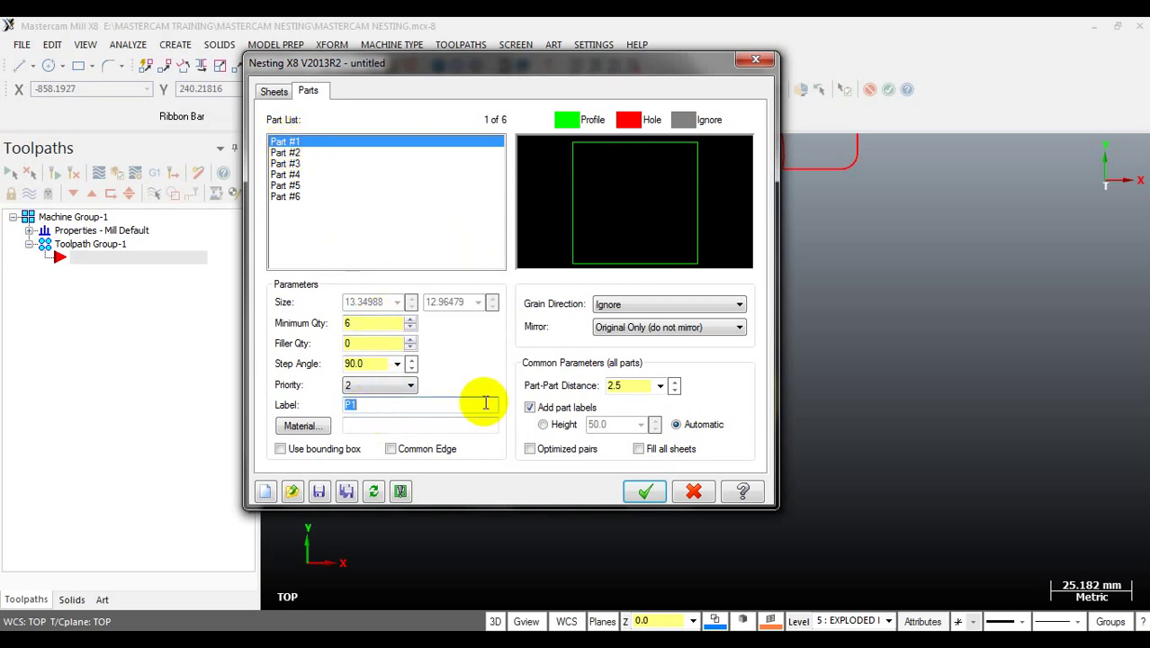
type("front light")
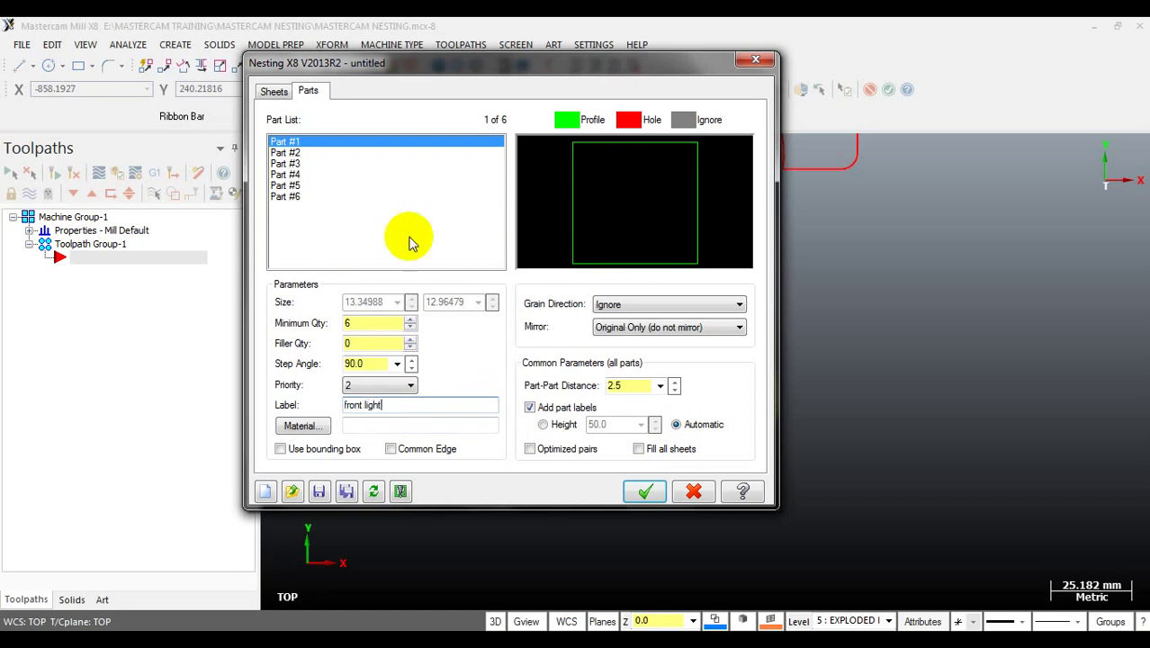
left_click(285, 152)
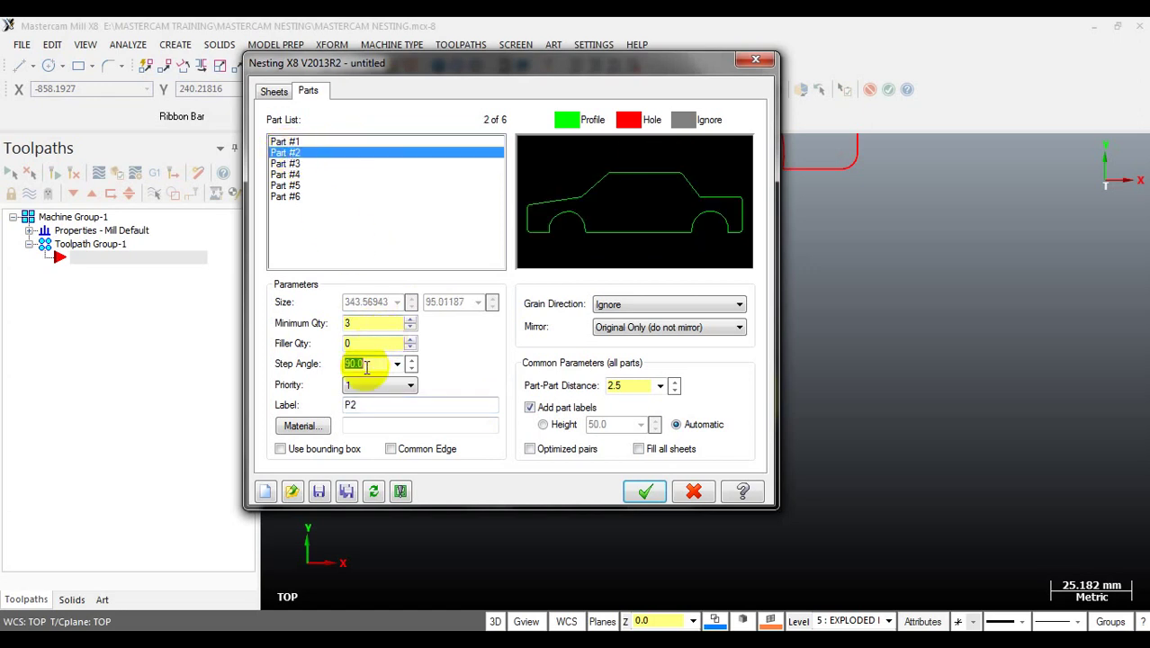
double_click(360, 405)
type("main fr")
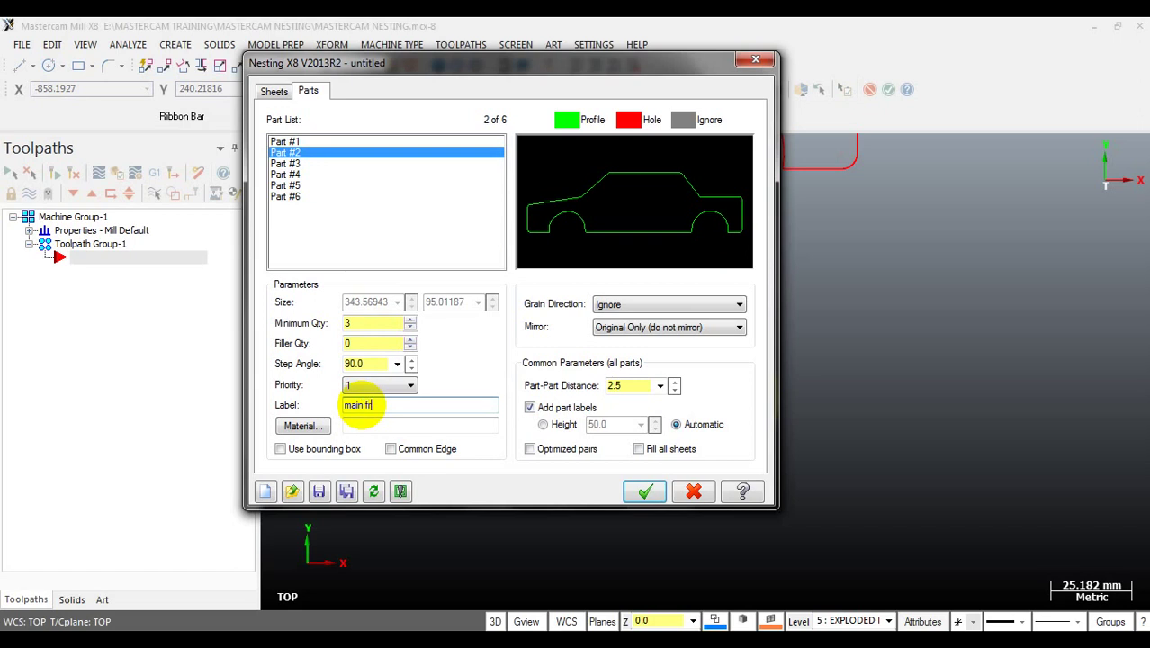
type("ame")
Set the common part-part distance to 10 and leave the grain direction of Part #2 on Ignore.
double_click(620, 387)
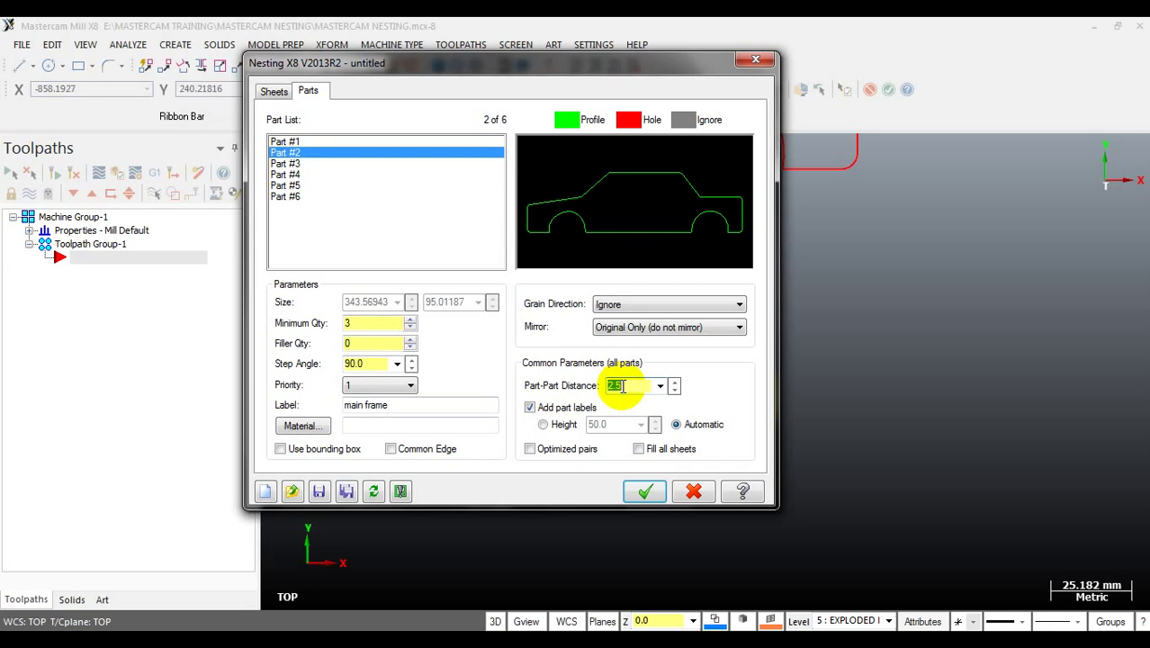
left_click(578, 205)
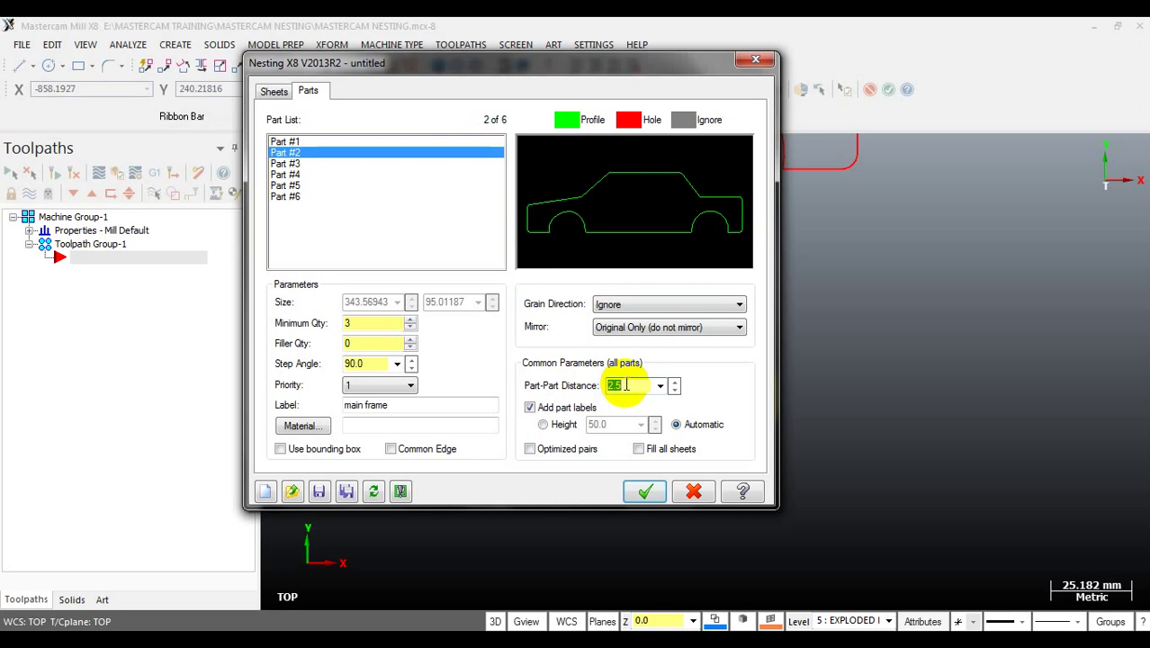
type("10")
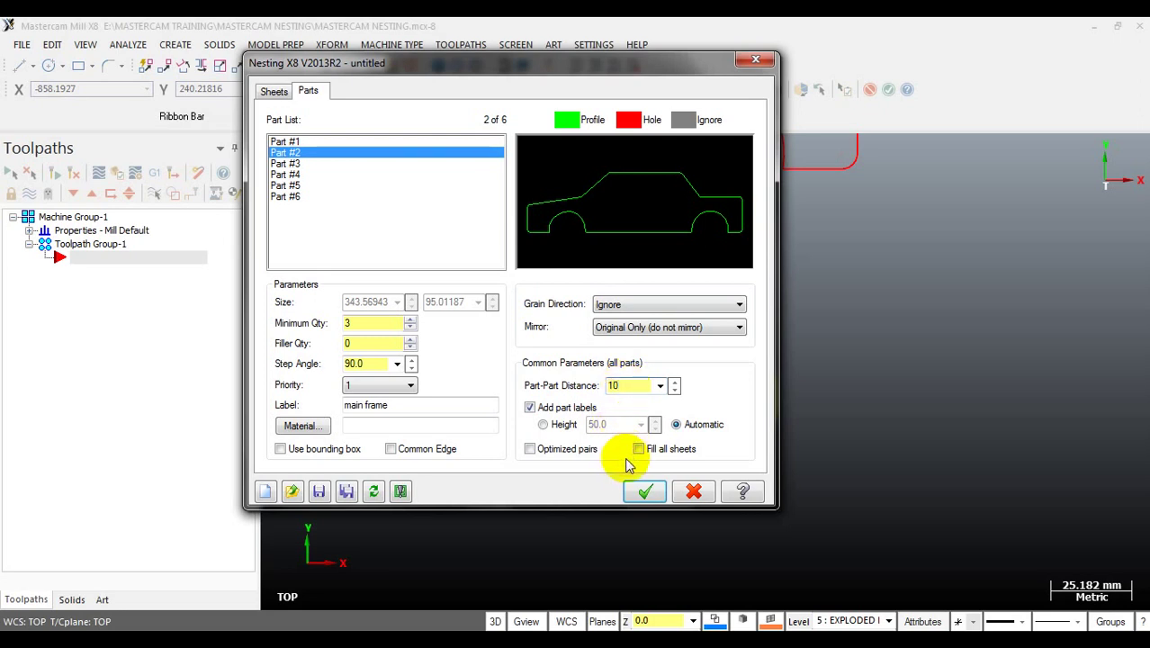
left_click(617, 306)
left_click(615, 306)
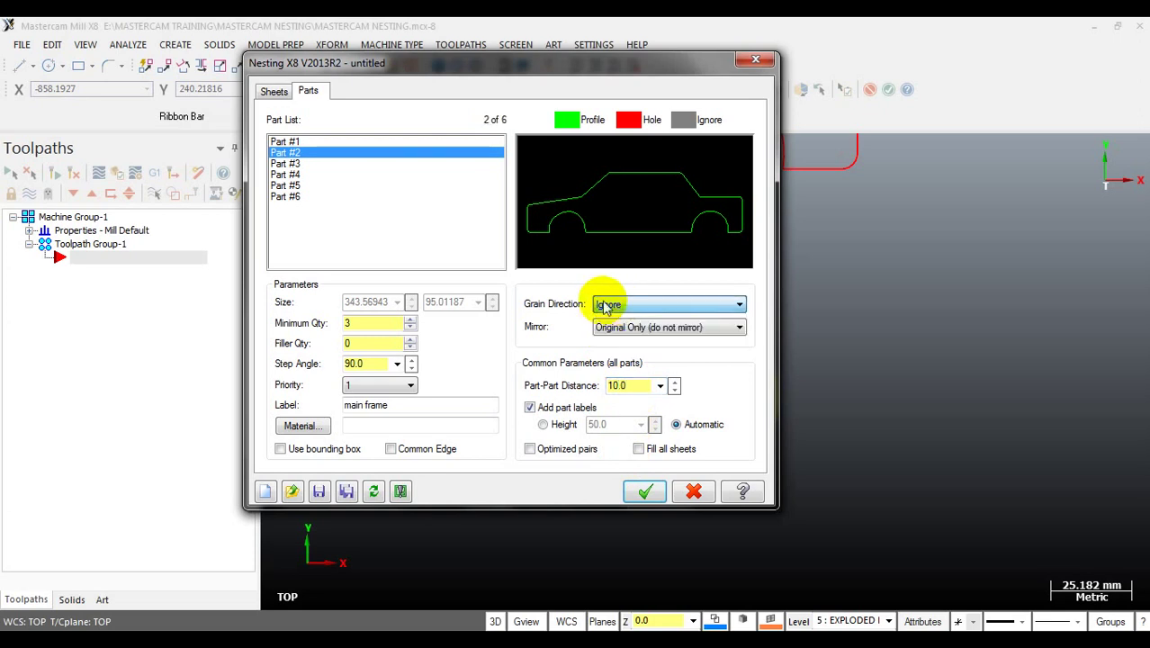
Check the sheet's grain direction and keep the mirror setting of Part #2 on Original Only (do not mirror).
left_click(272, 91)
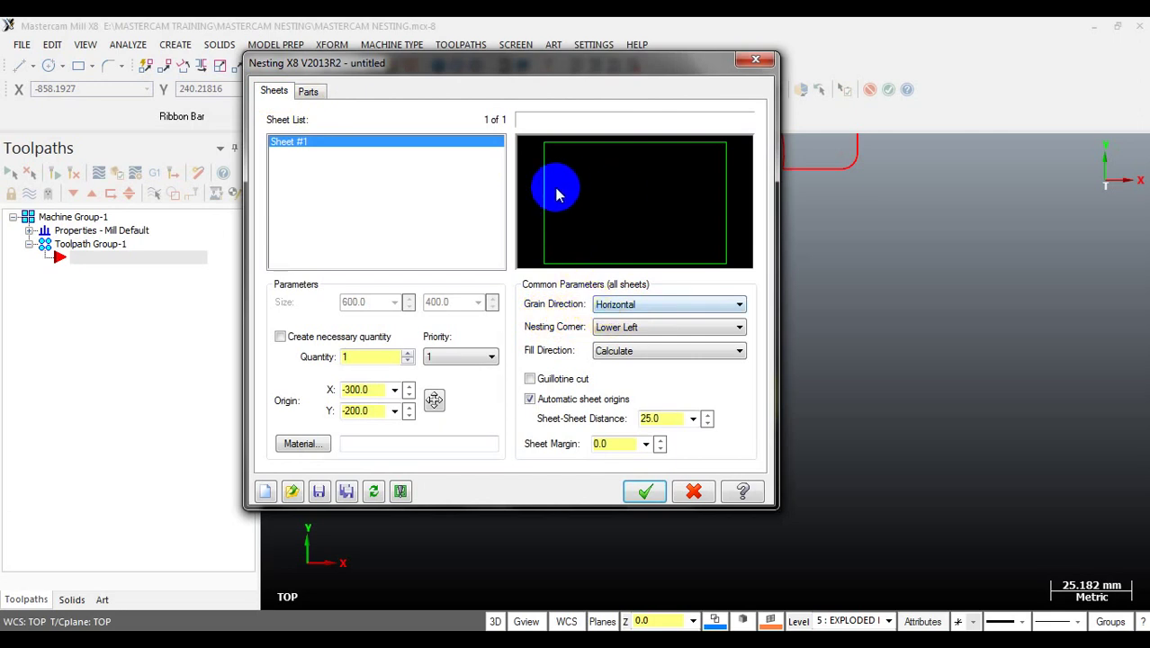
left_click(308, 92)
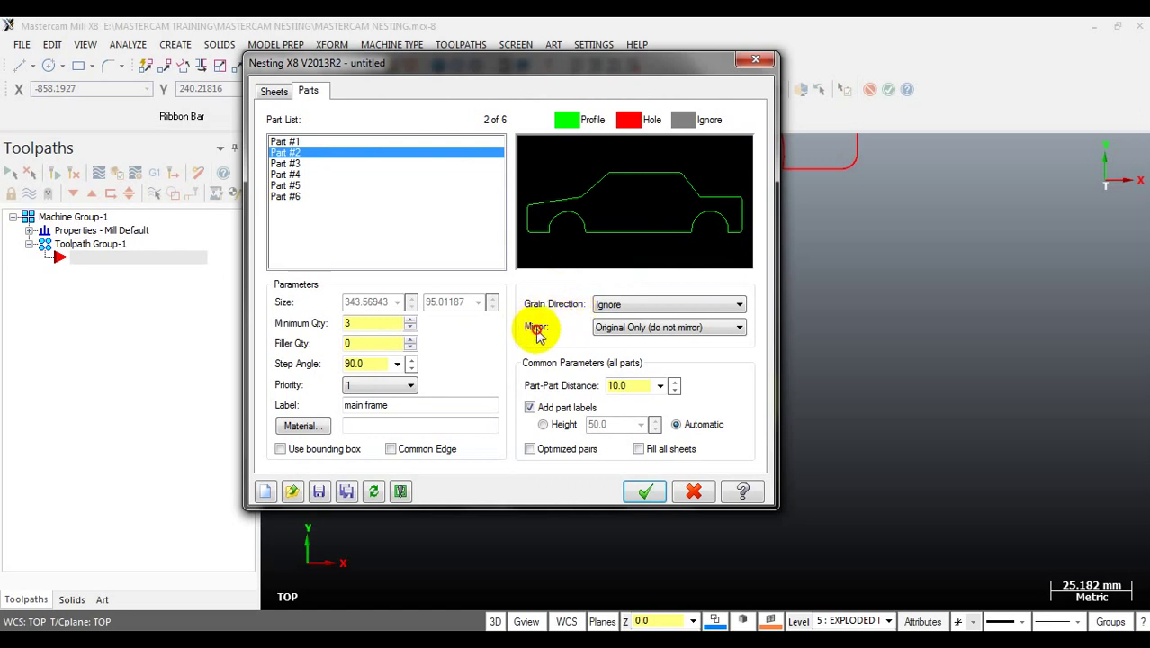
left_click(621, 329)
left_click(629, 333)
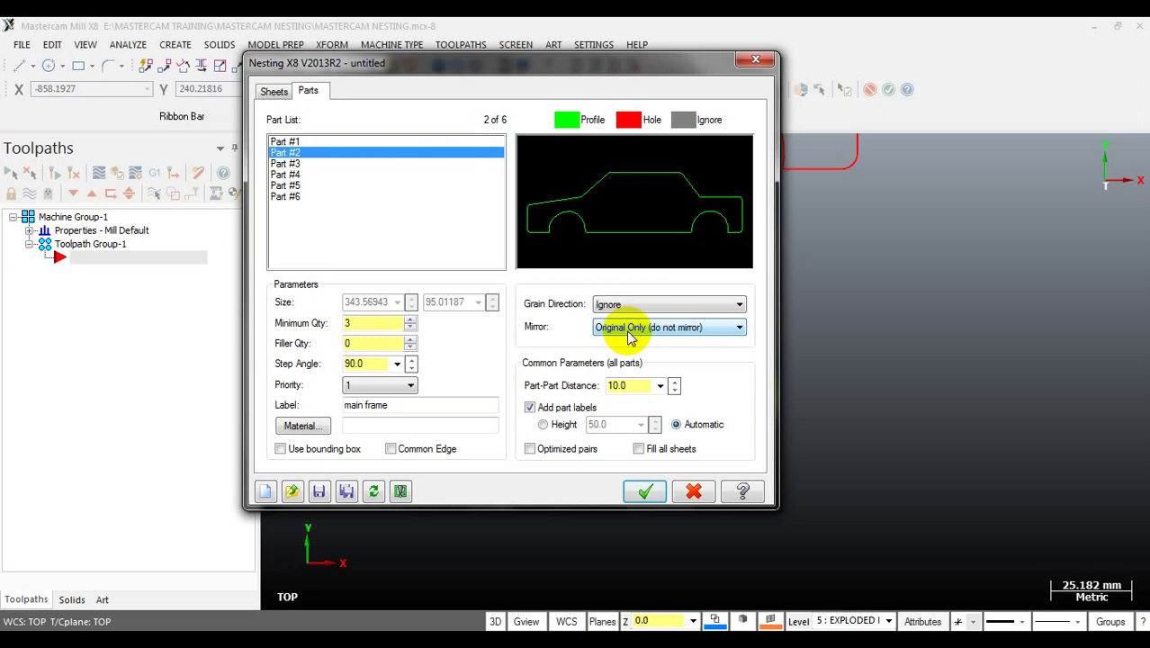
left_click(630, 331)
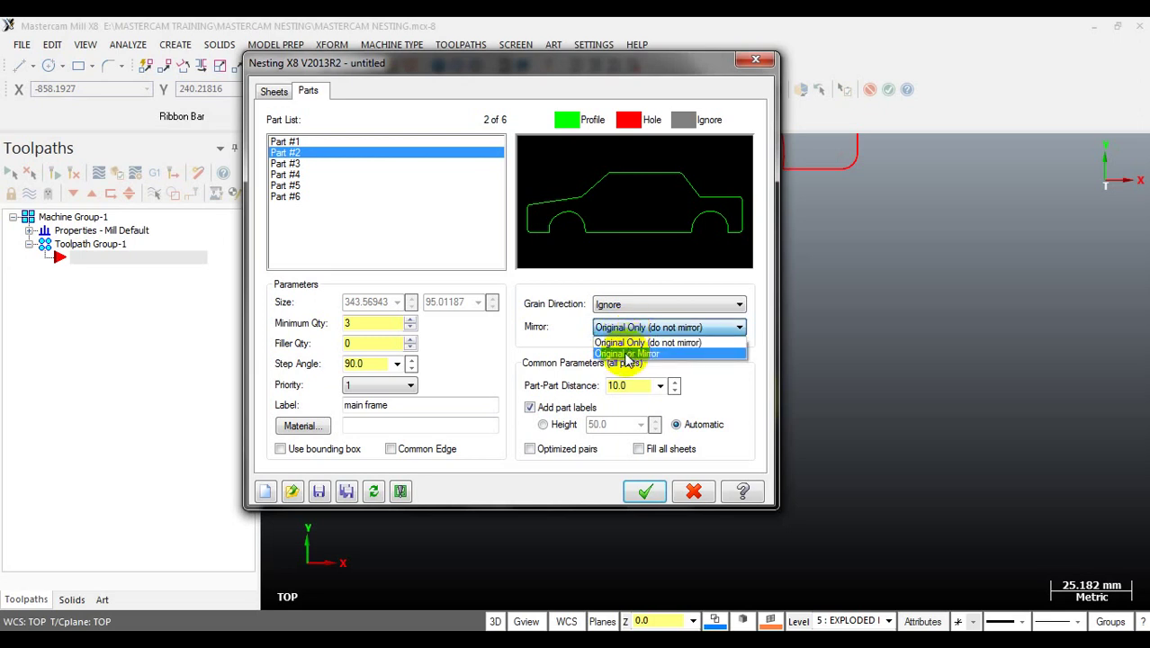
left_click(627, 344)
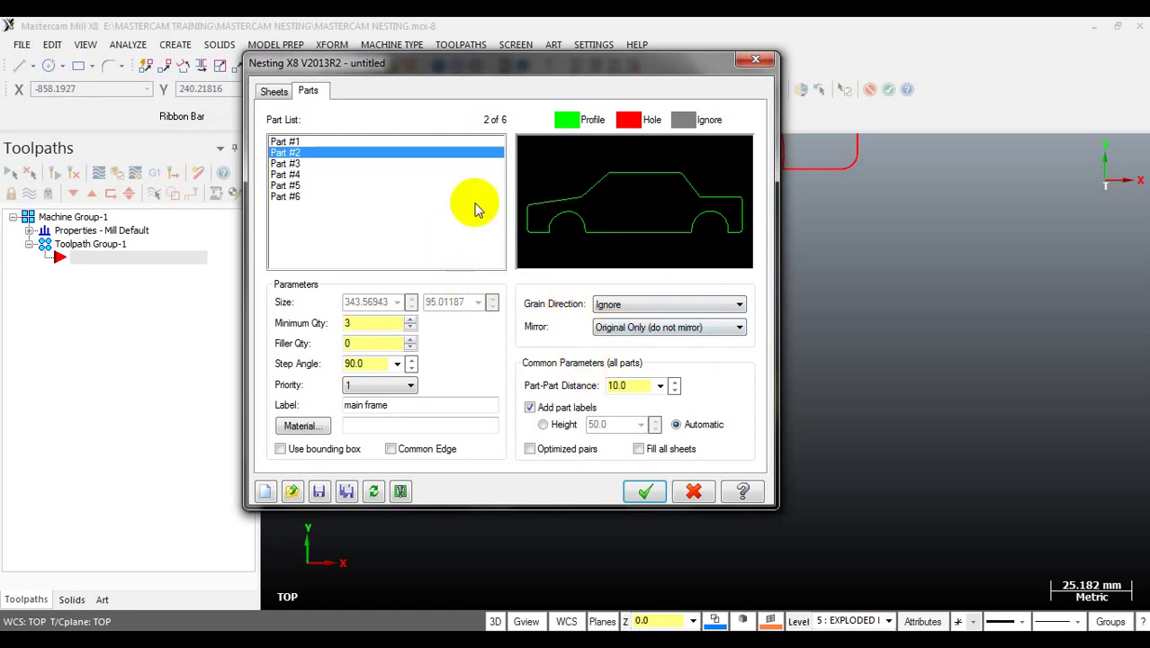
Run the nesting, review which parts fall short of their minimum quantity, and dismiss the warning.
left_click(642, 493)
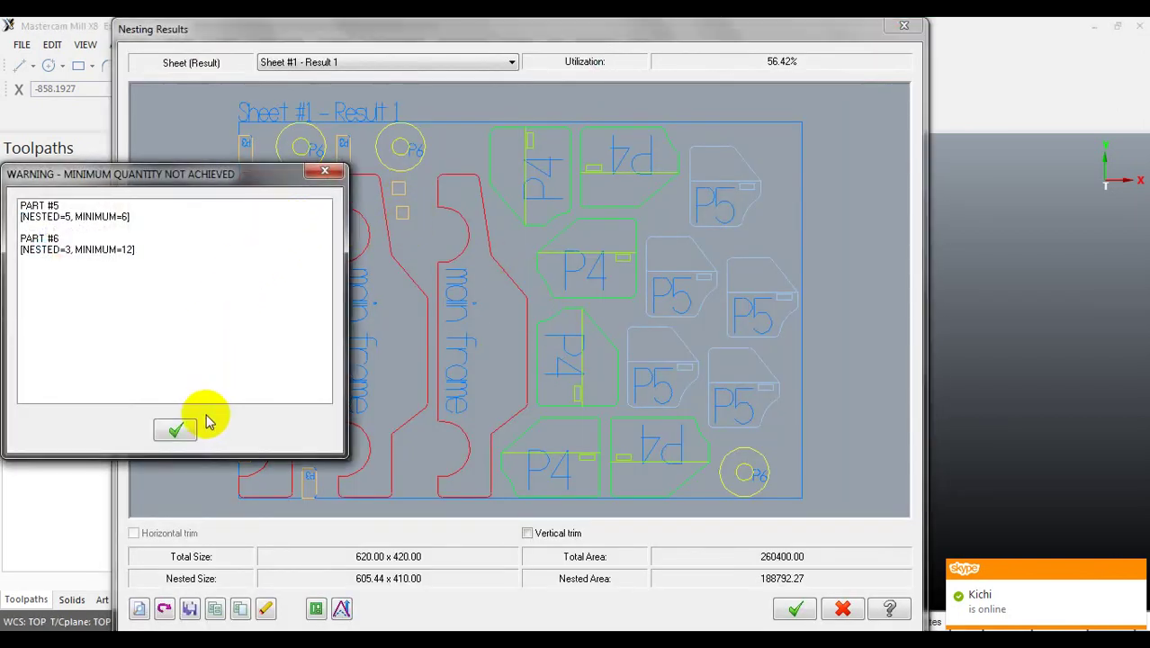
left_click_drag(109, 173, 365, 127)
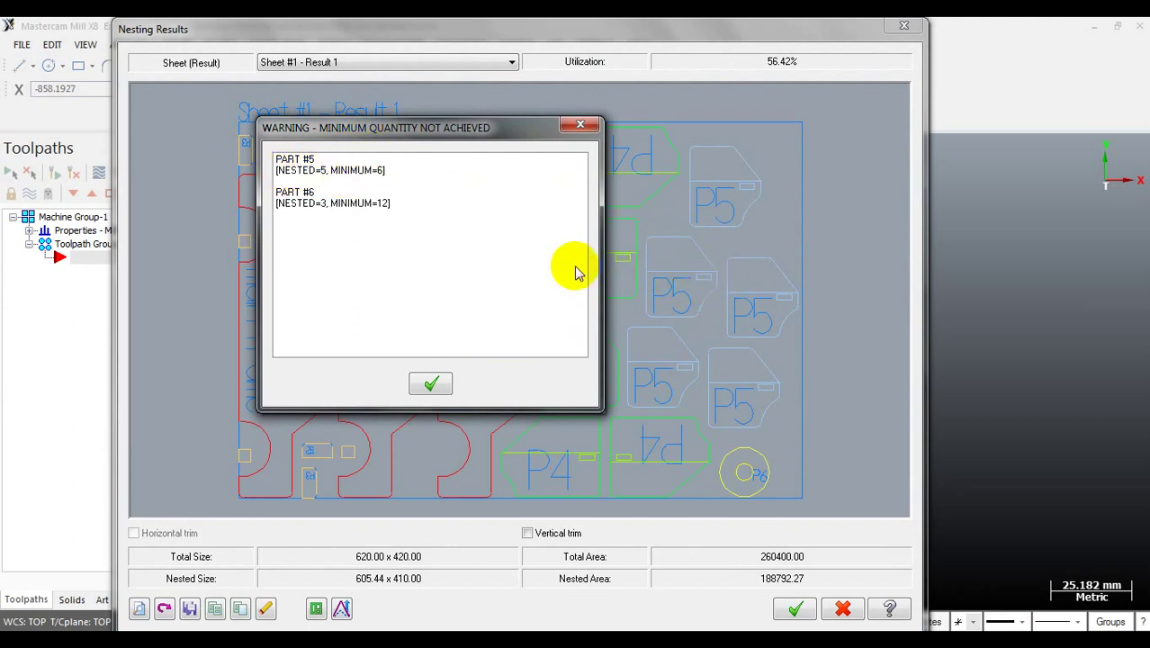
left_click(421, 132)
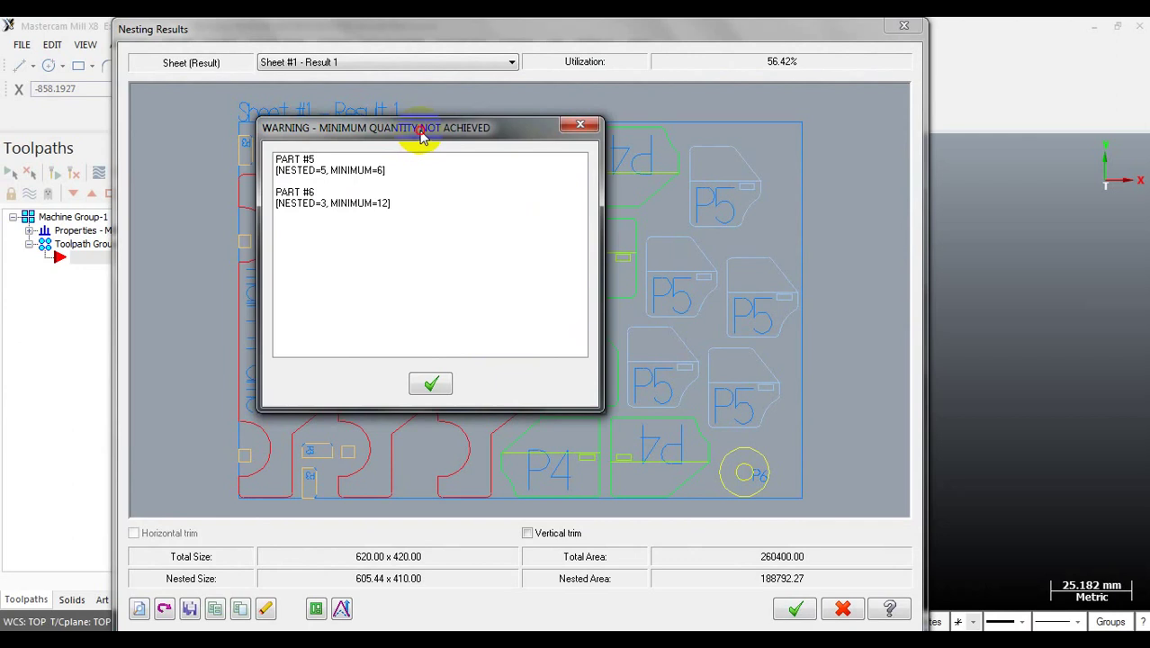
left_click_drag(421, 132, 400, 236)
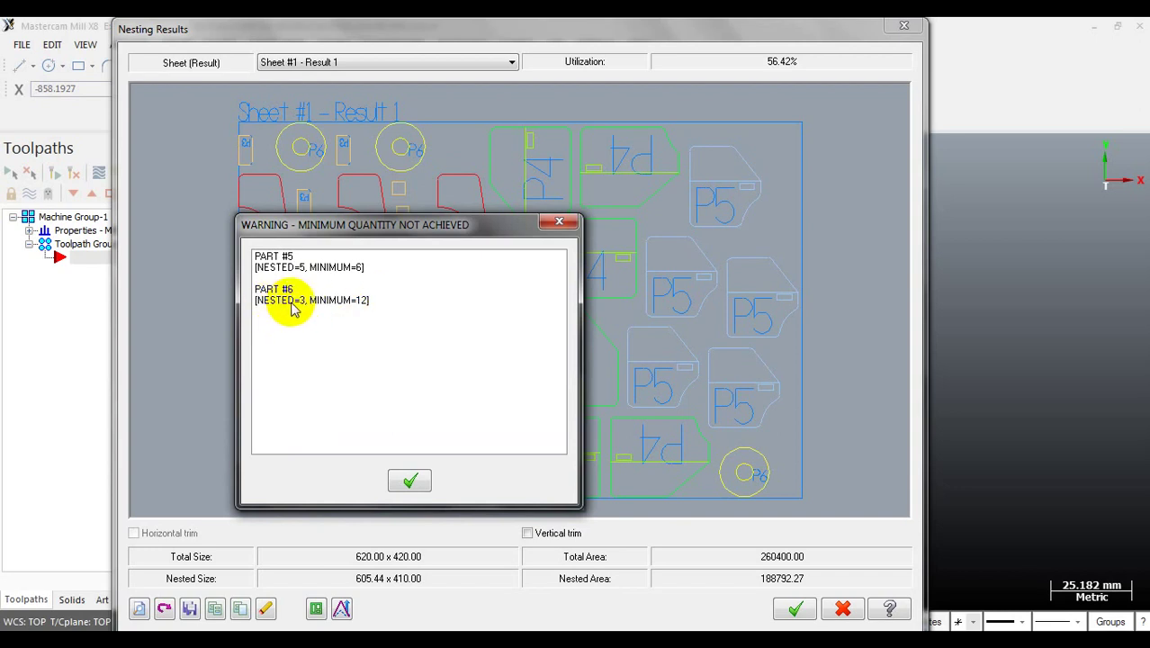
left_click(402, 480)
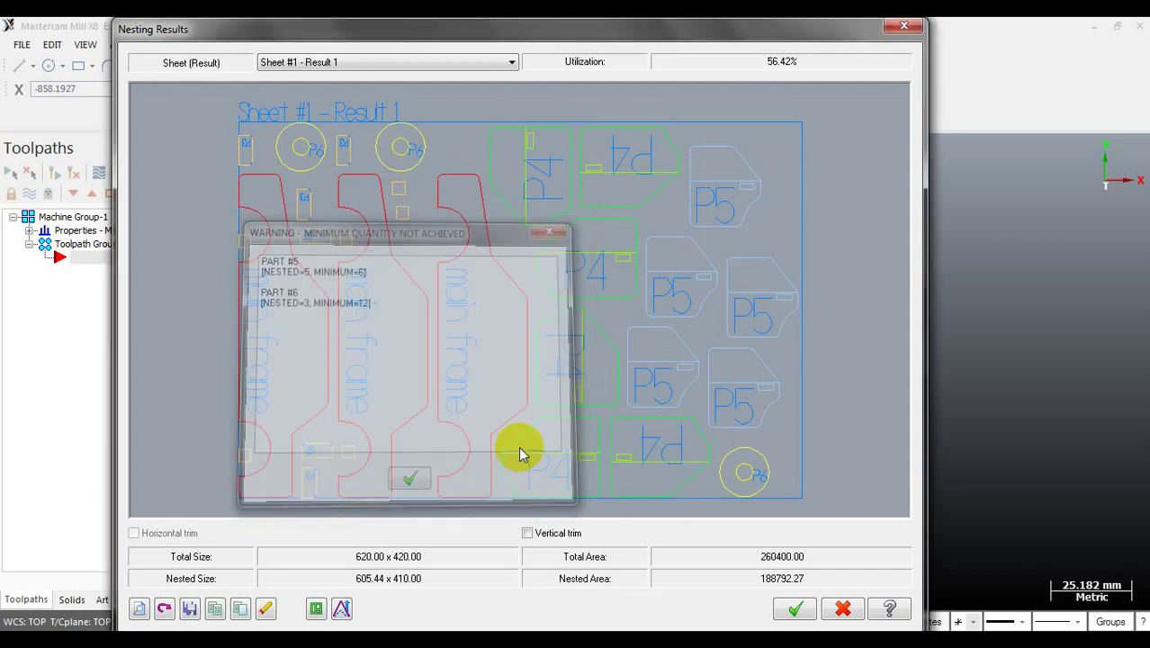
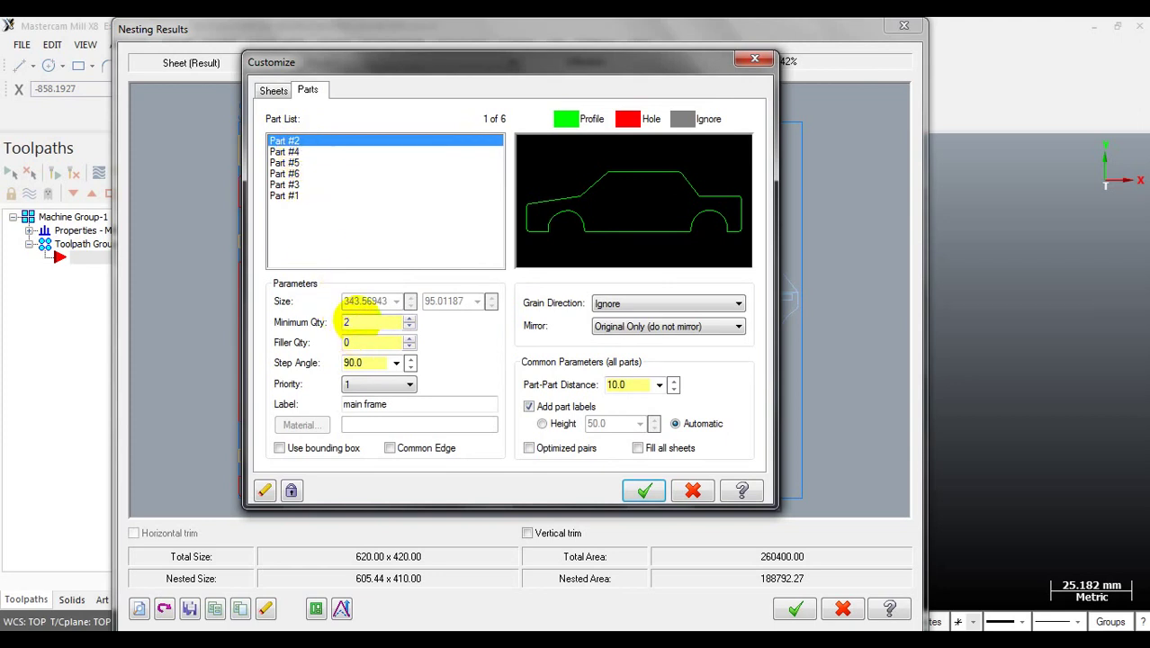
Customize the minimum quantities to 4 for Parts #4, #5, #3 and #1, and 8 for Part #6.
left_click(287, 152)
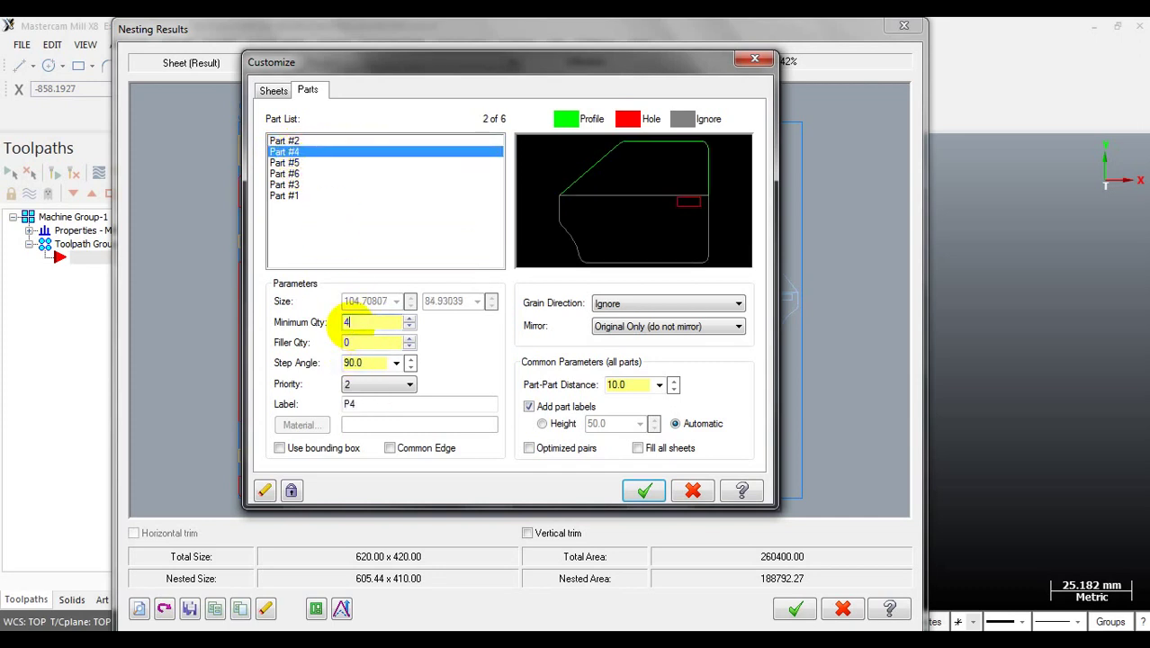
left_click(284, 163)
double_click(357, 322)
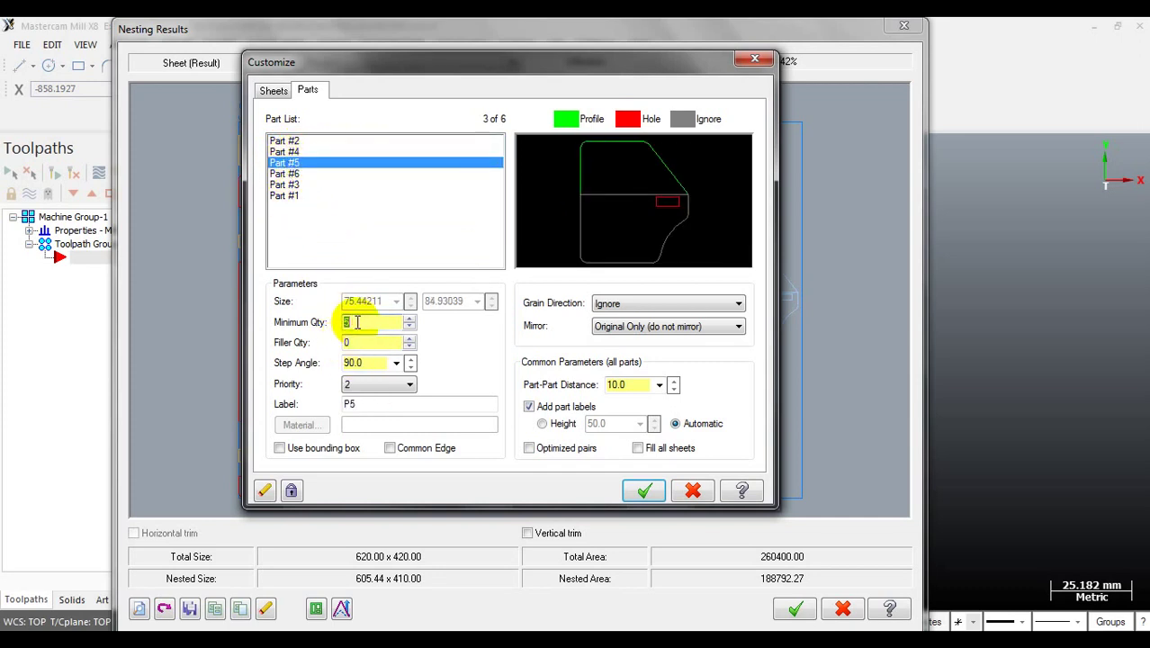
left_click(285, 174)
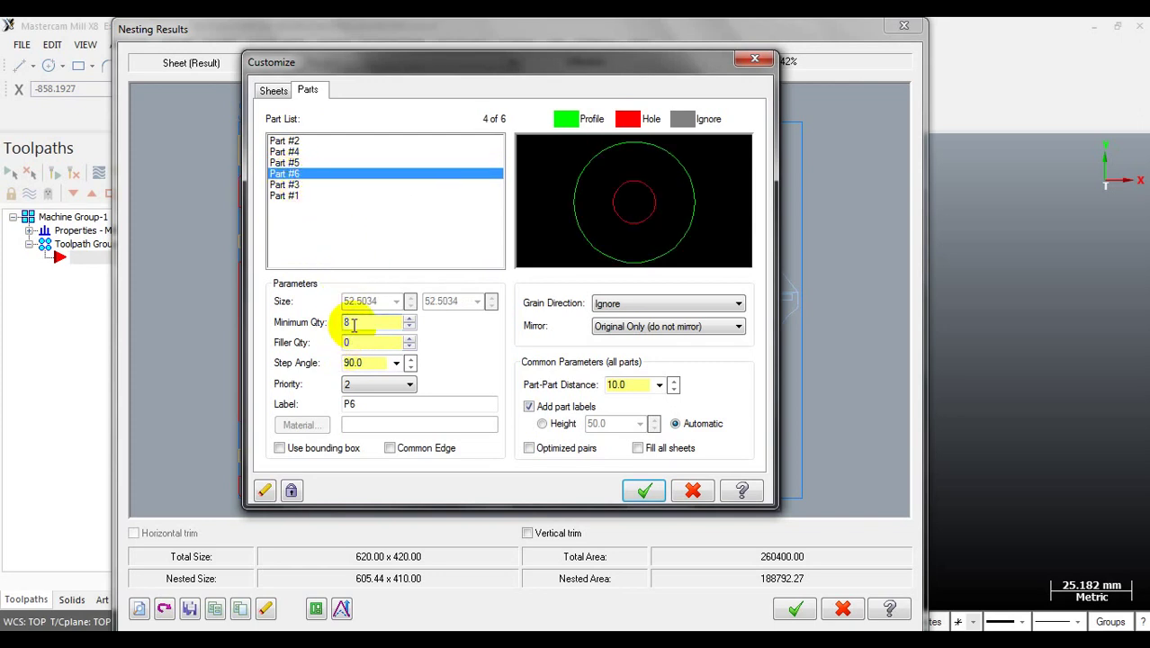
left_click(284, 184)
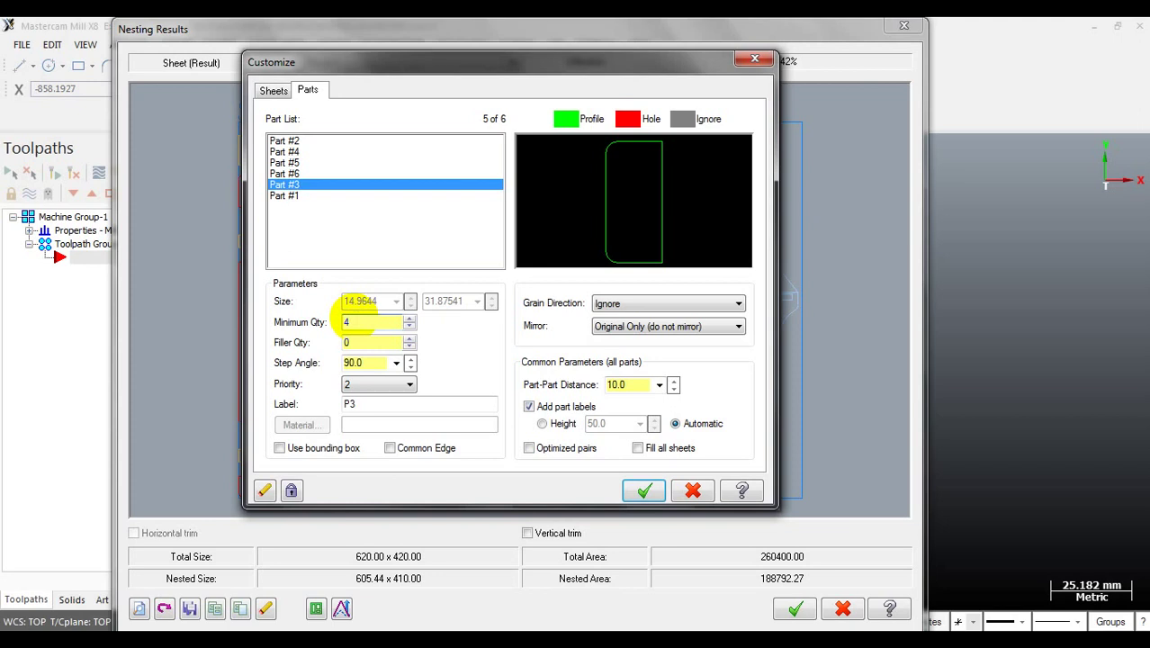
left_click(288, 195)
left_click(357, 322)
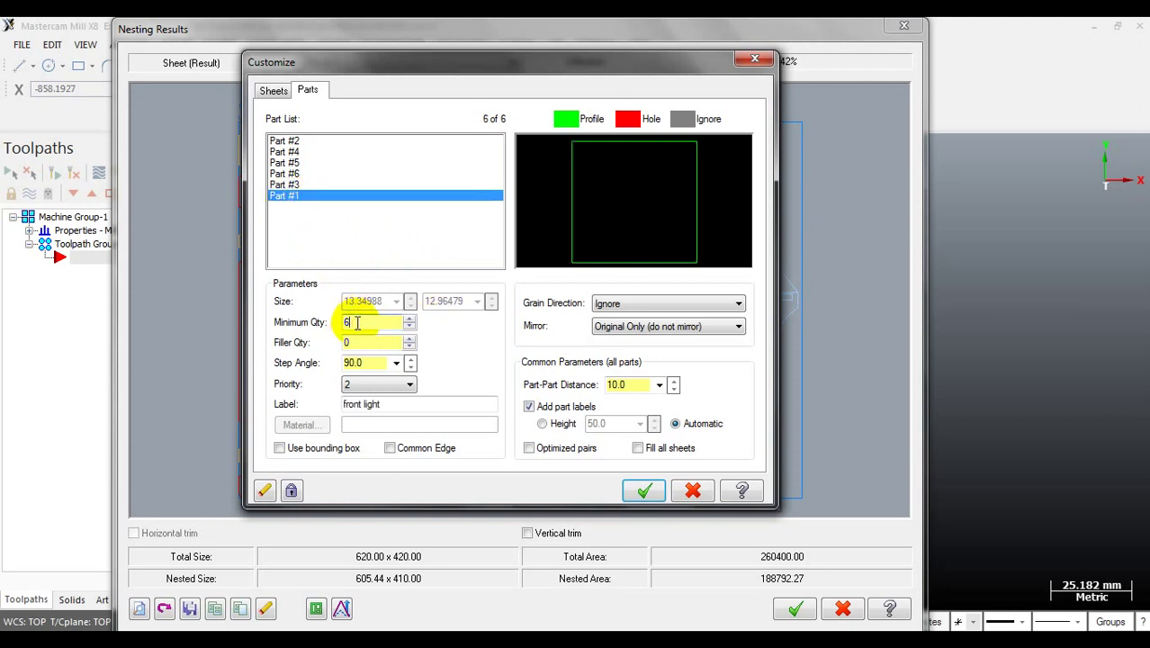
Go through the customized parts and set the priority of Part #6, the wheel, to 1.
left_click(295, 153)
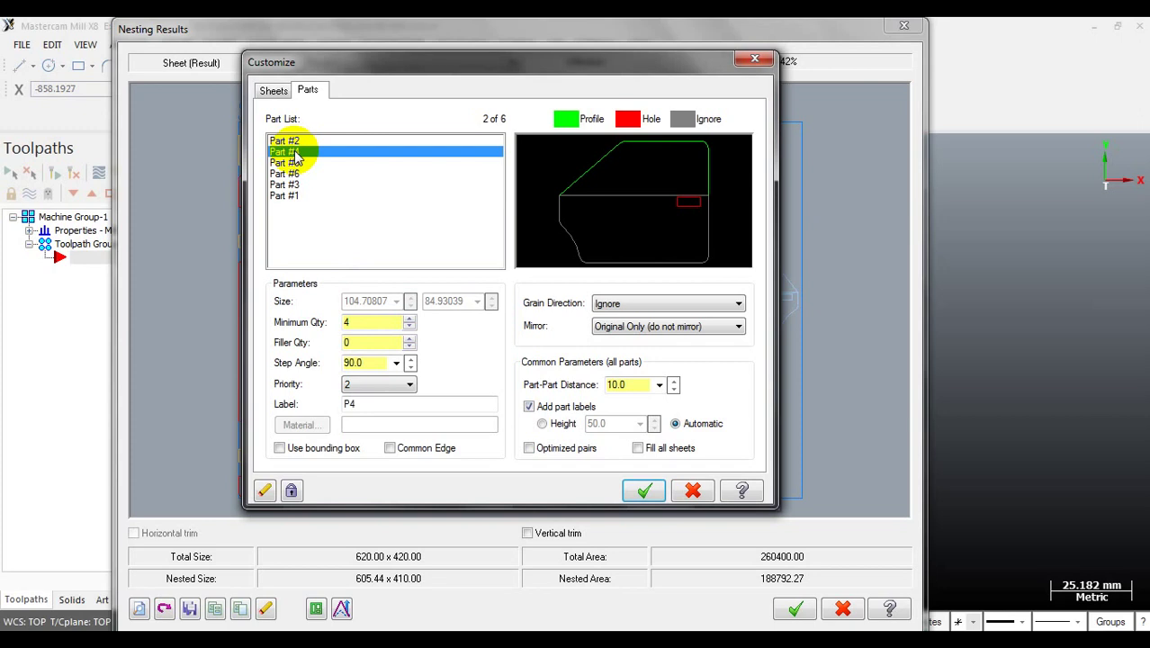
left_click(289, 163)
left_click(289, 173)
left_click(292, 185)
left_click(288, 174)
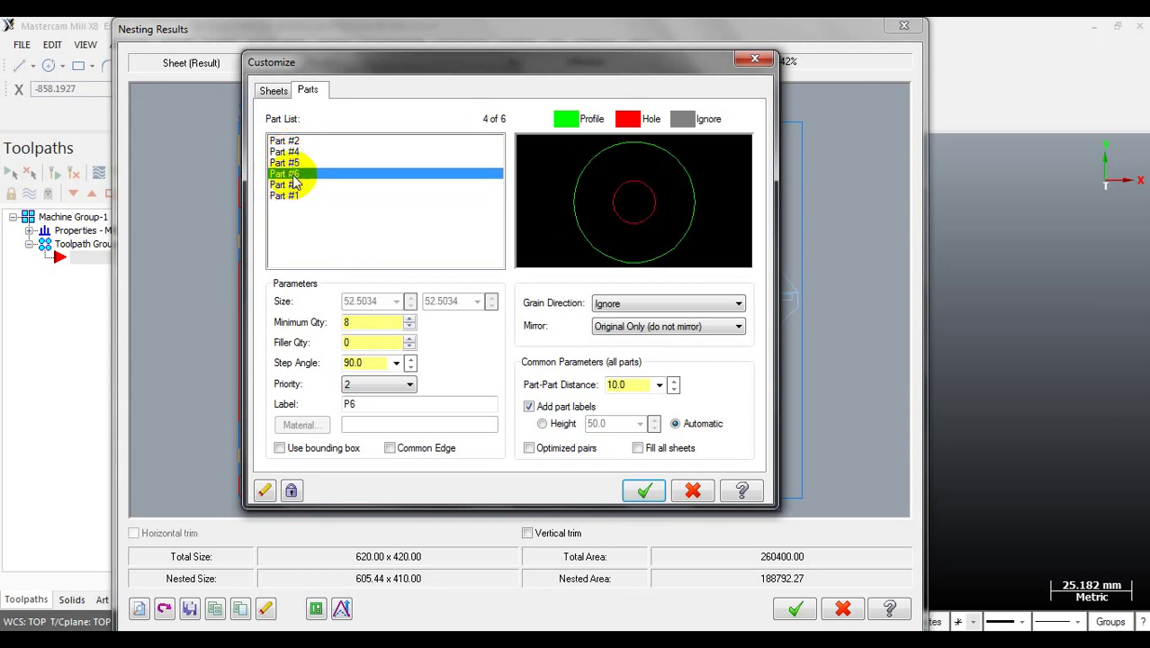
left_click(353, 386)
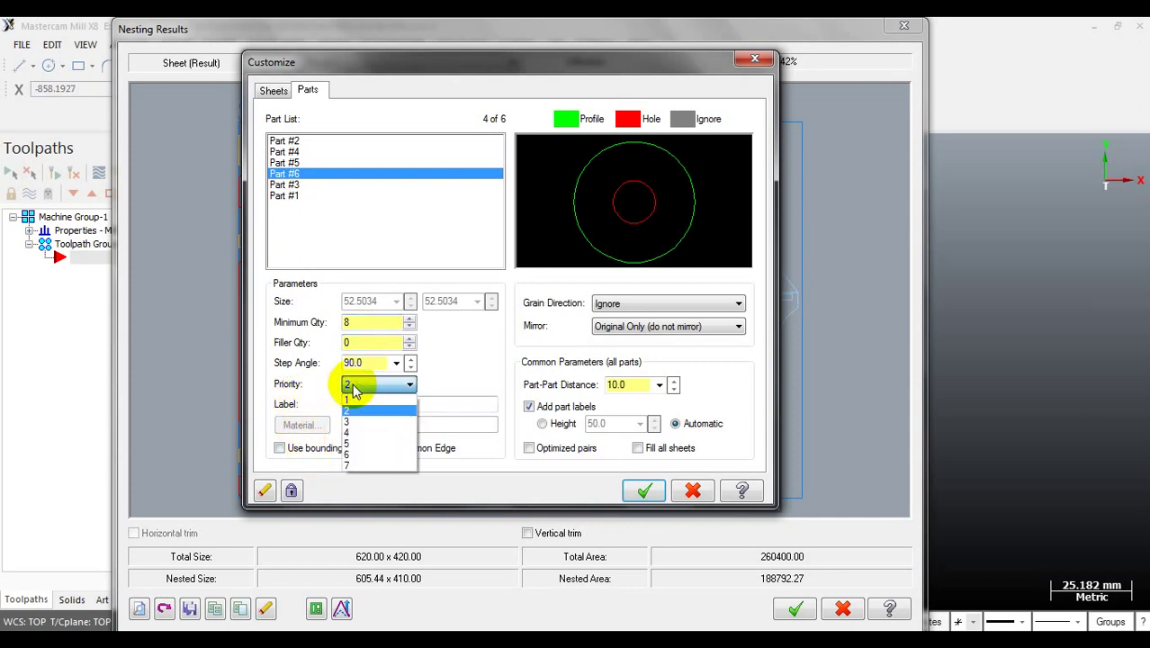
left_click(353, 387)
left_click(359, 385)
left_click(356, 400)
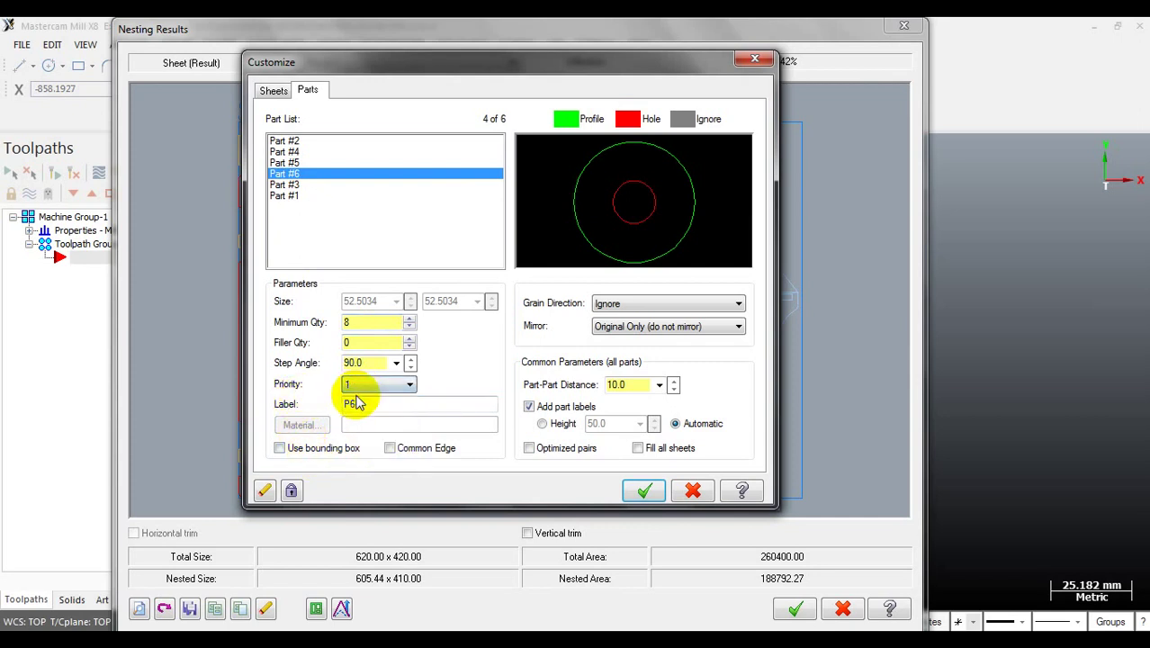
left_click(359, 385)
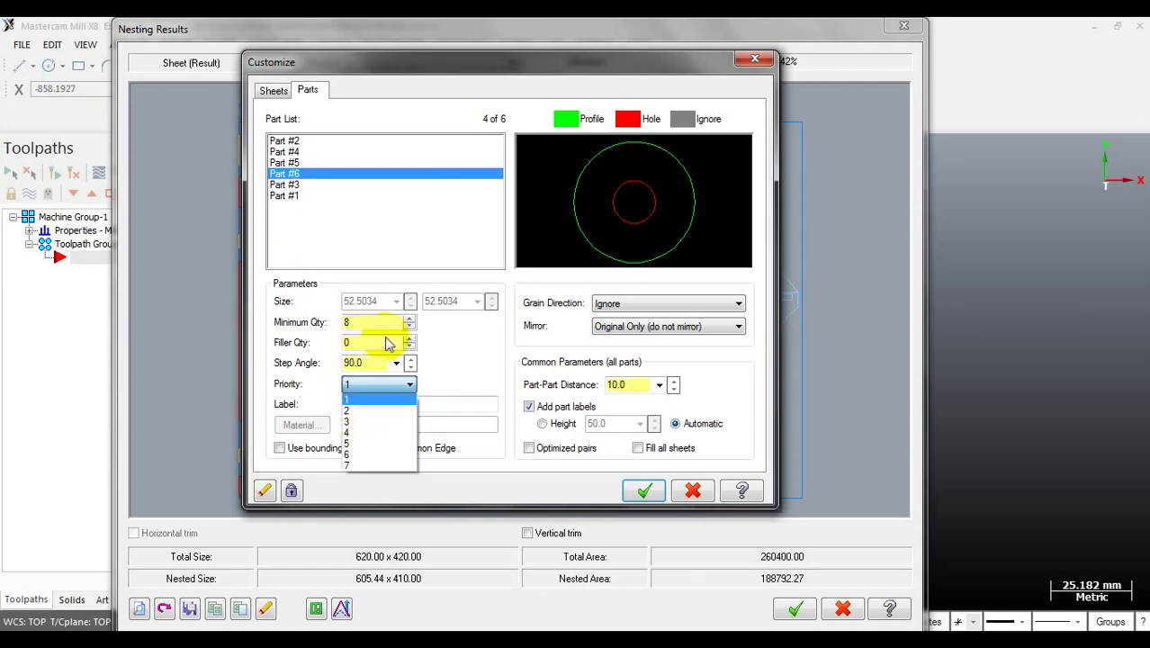
left_click(381, 273)
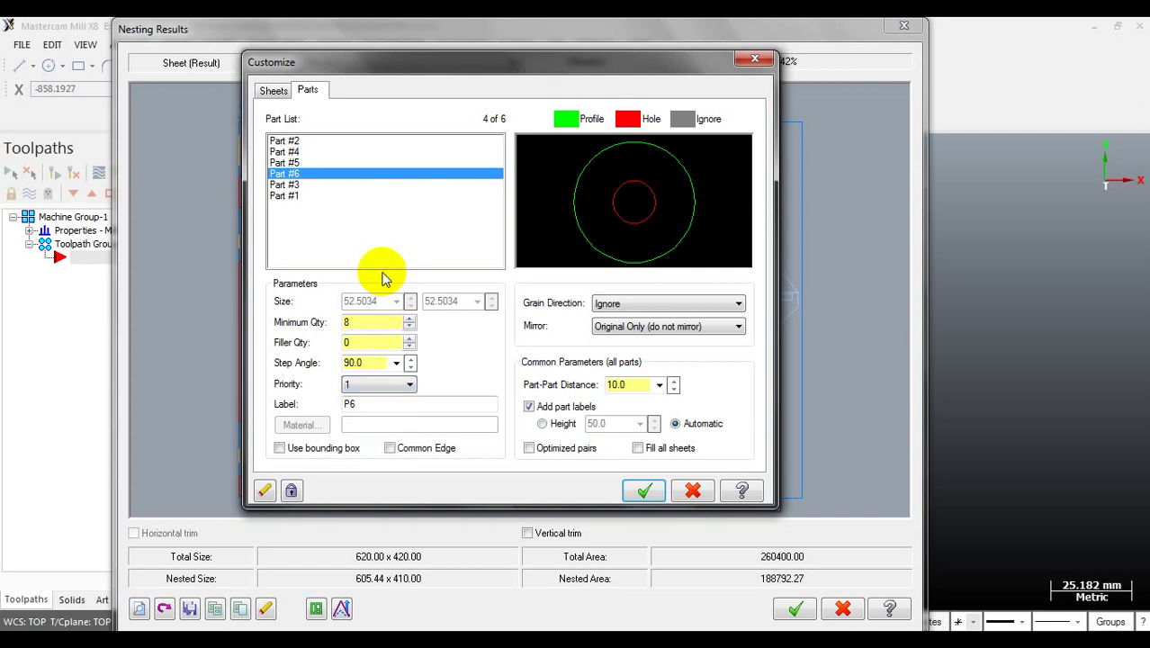
Regenerate the nesting with the customized part settings and accept the result into the drawing.
mouse_move(537, 183)
left_mouse_down()
mouse_move(641, 225)
mouse_move(607, 256)
left_mouse_up()
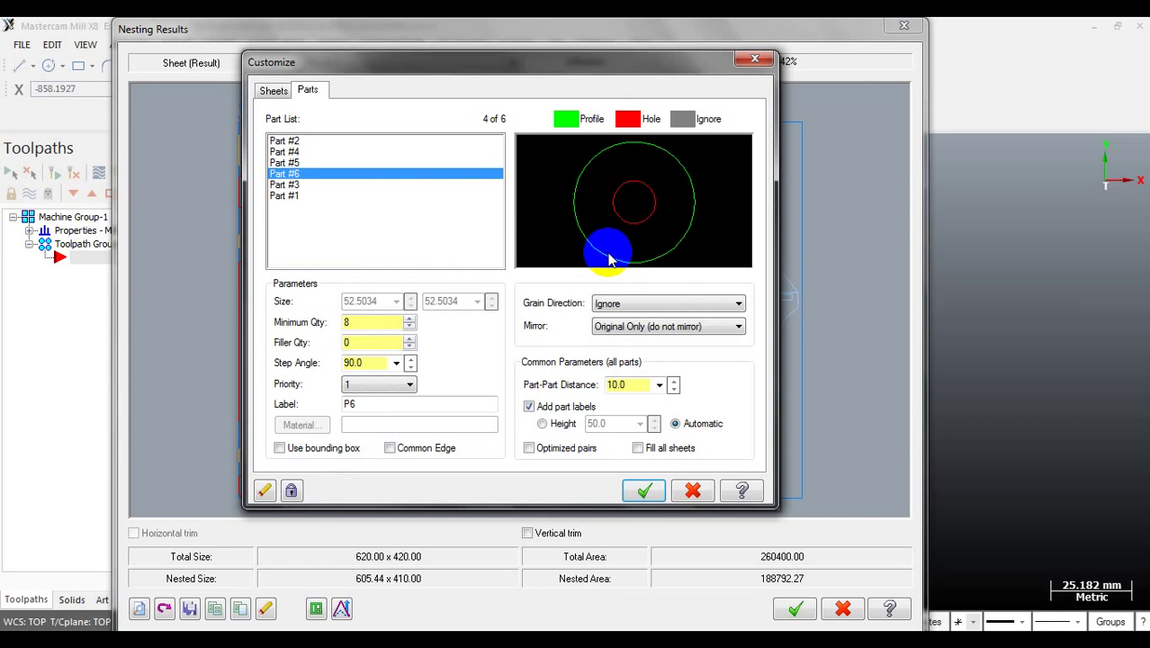
left_click_drag(609, 259, 611, 263)
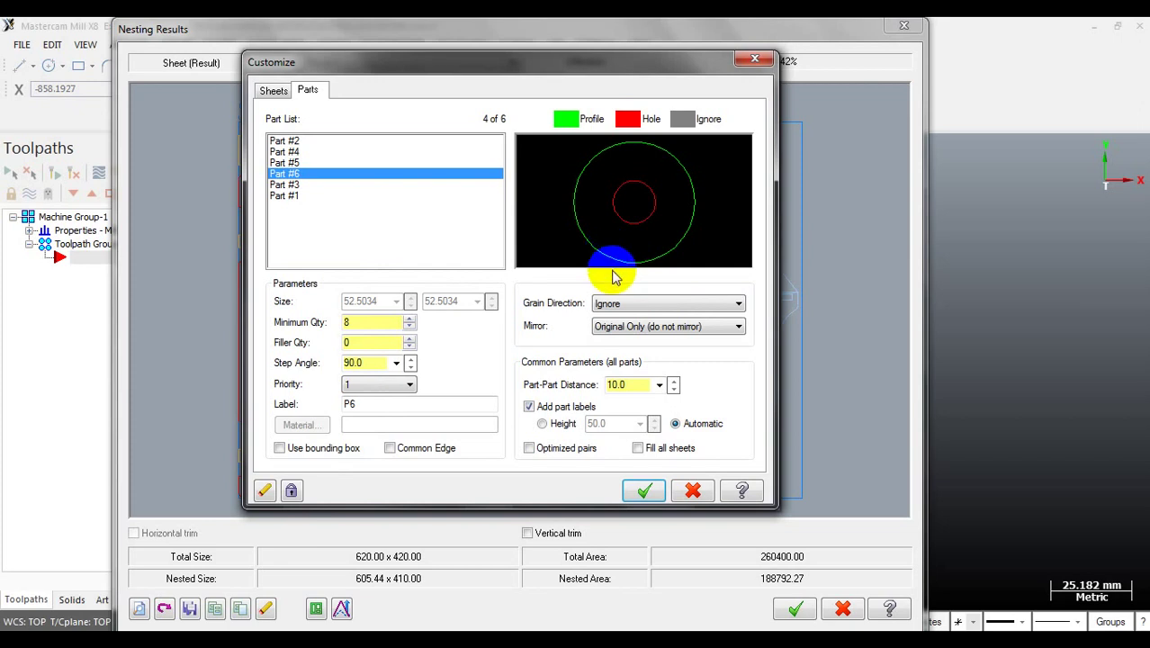
left_click(644, 491)
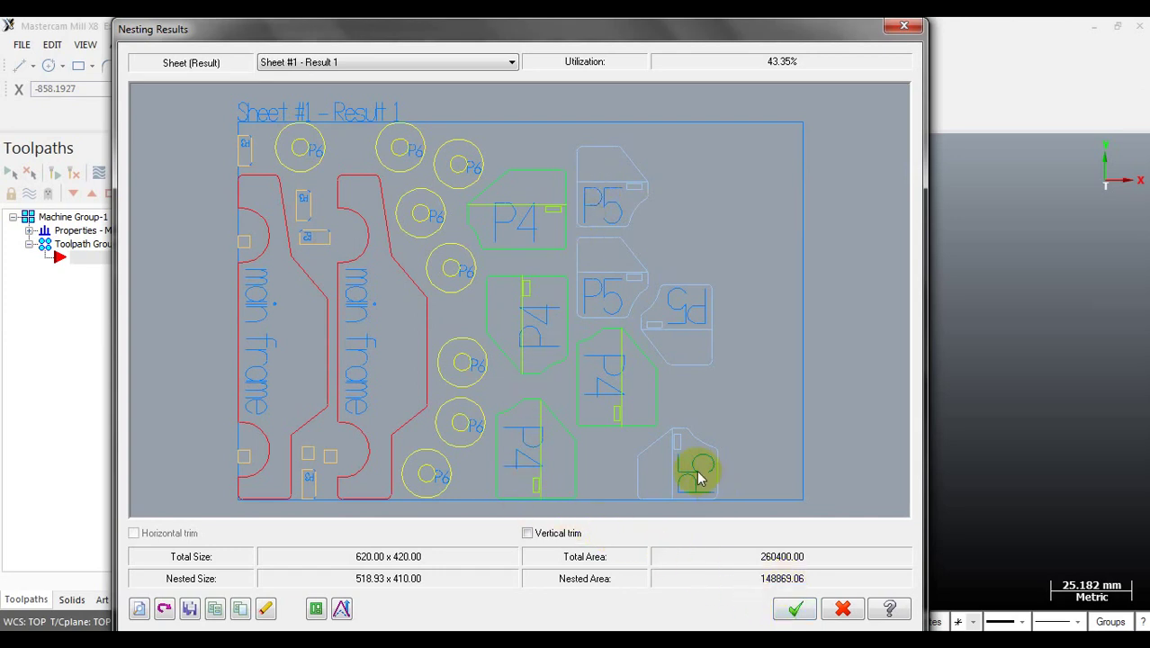
left_click(779, 612)
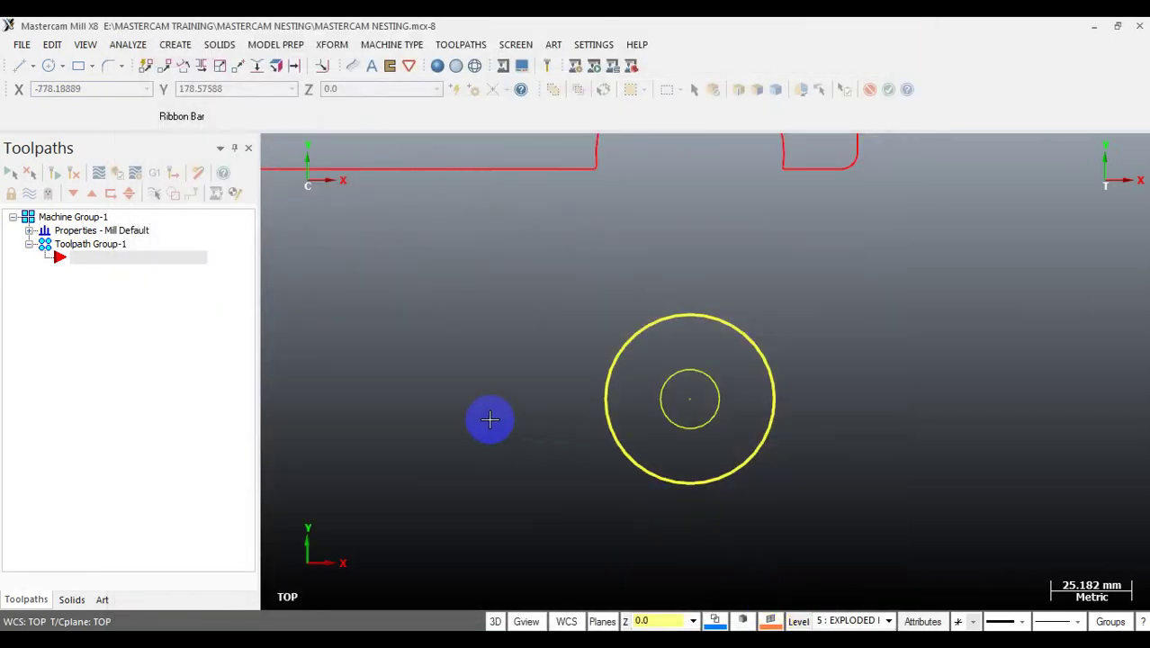
Examine the arrangement and labels of the nested parts on the 600 x 400 sheet.
scroll(432, 393, "down", 6)
scroll(441, 393, "down", 2)
scroll(834, 527, "up", 3)
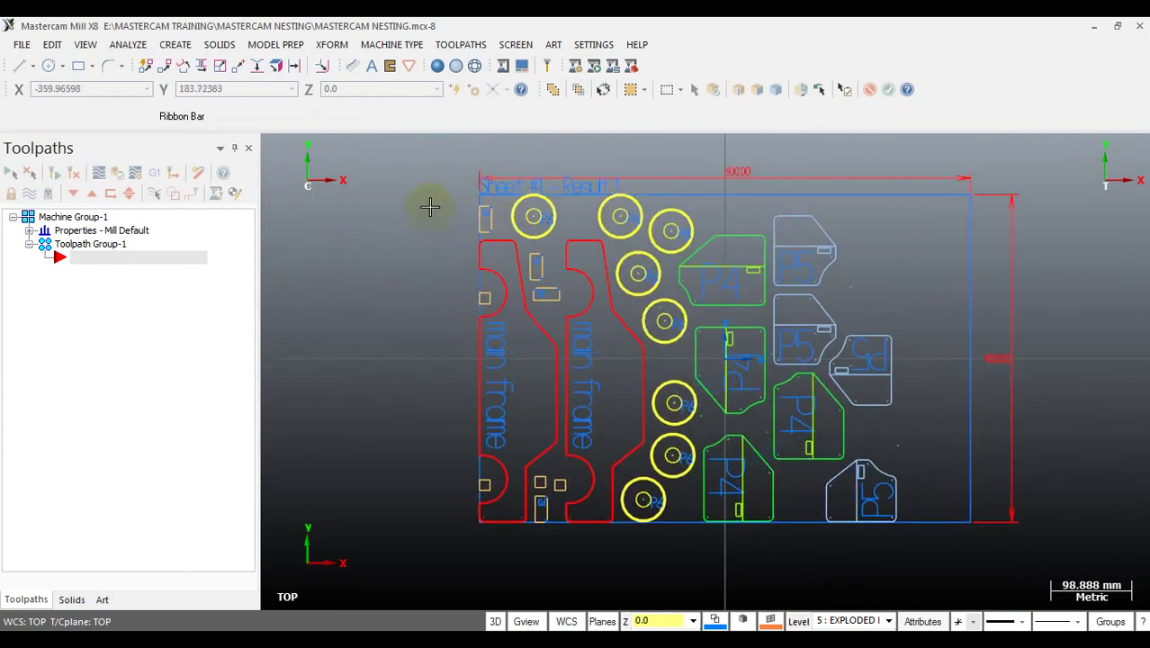
scroll(990, 526, "up", 2)
scroll(978, 522, "down", 1)
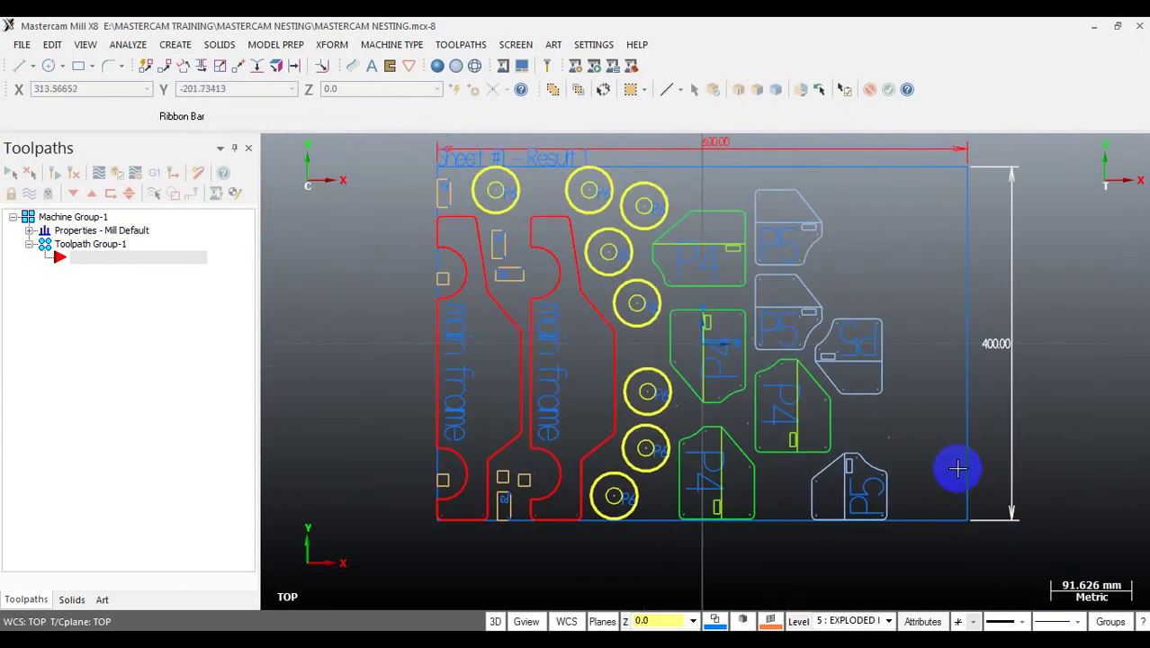
scroll(787, 311, "up", 2)
scroll(772, 351, "down", 3)
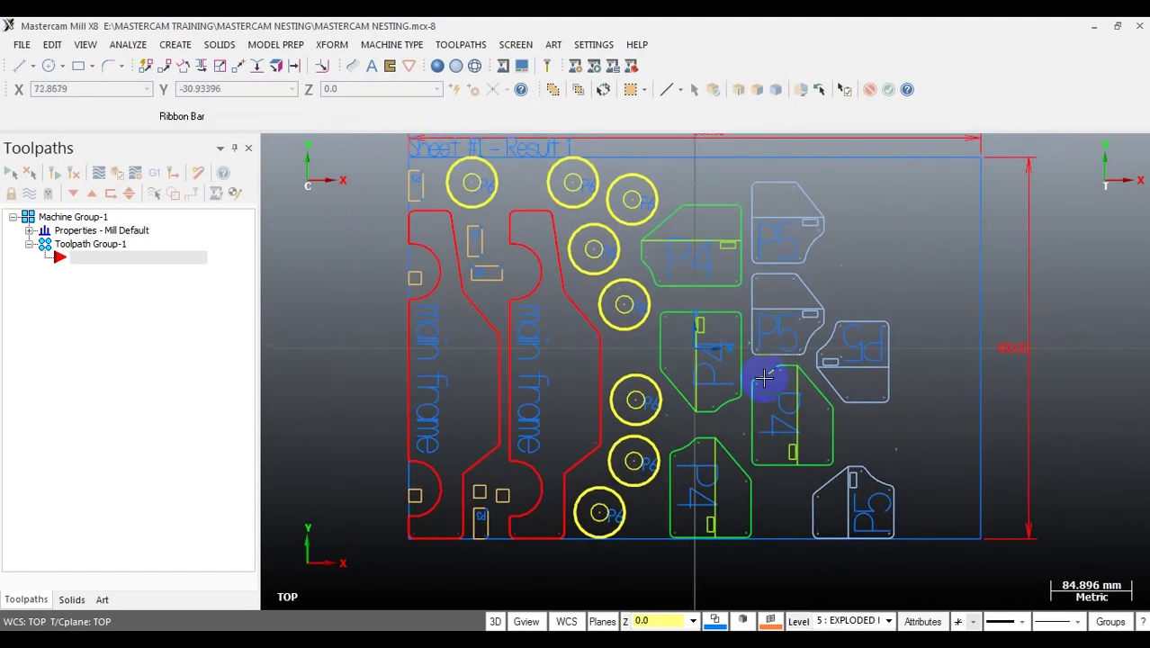
scroll(763, 378, "down", 3)
scroll(934, 344, "up", 2)
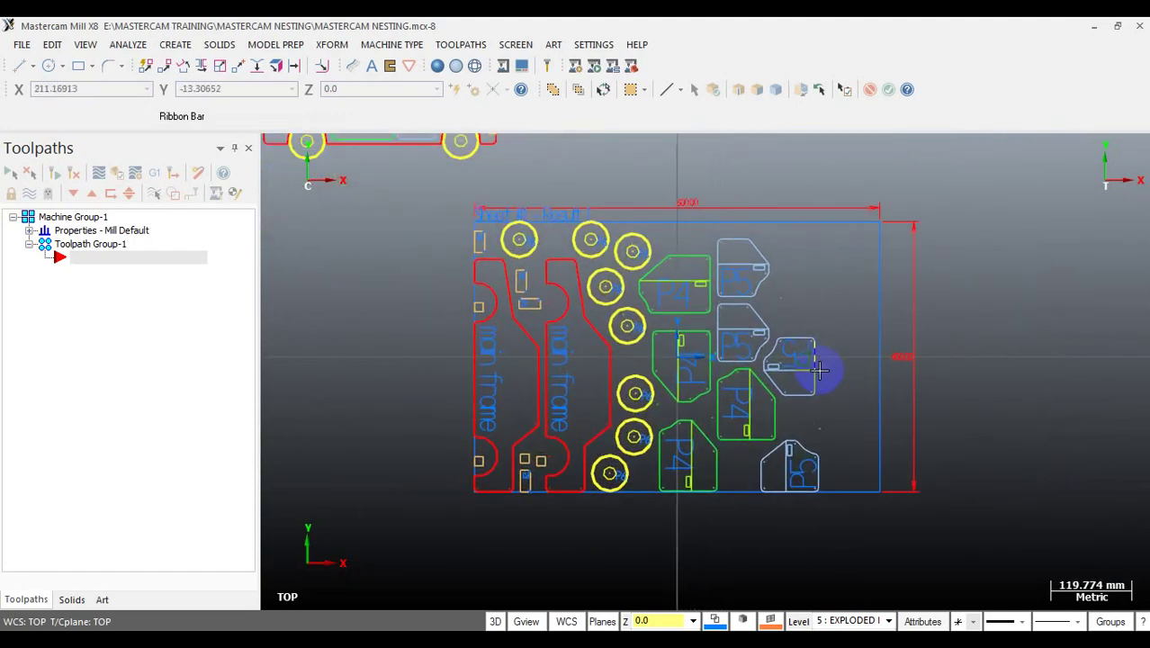
middle_click_drag(881, 322, 830, 375)
scroll(836, 369, "up", 2)
mouse_move(644, 315)
middle_mouse_down()
mouse_move(967, 453)
mouse_move(955, 478)
middle_mouse_up()
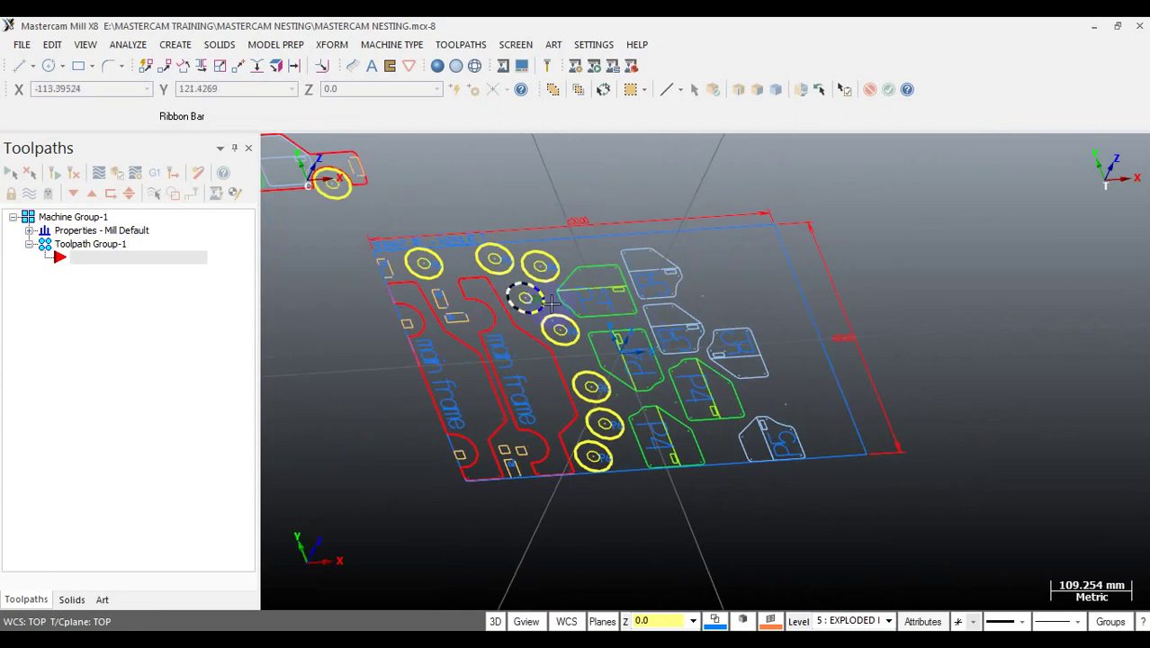